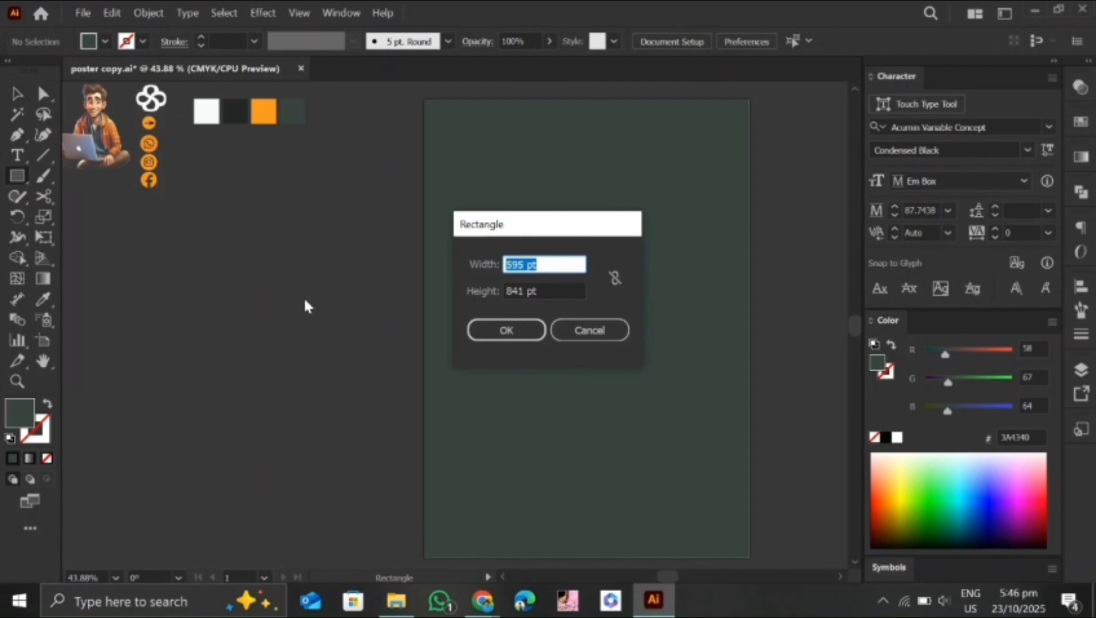
# Create a tall rectangle 128 pt wide and fill it with the orange from the palette swatches
pyautogui.write('128')
pyautogui.press('Tab')
pyautogui.write('62')
pyautogui.press('Return')
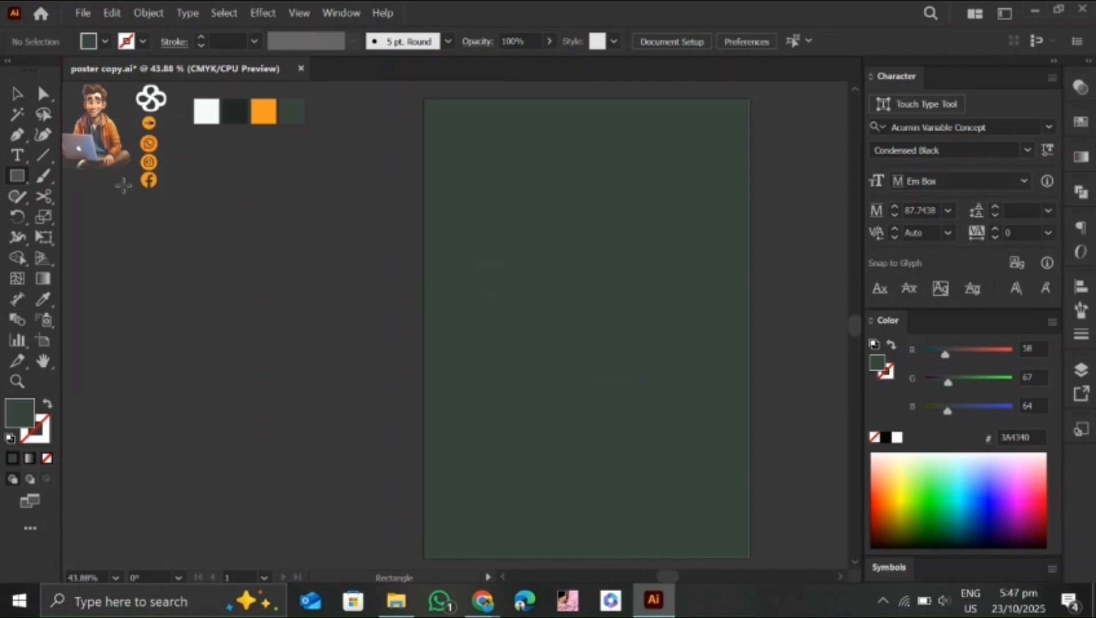
pyautogui.click(263, 111)
# Place the orange rectangle against the poster's upper edge, right of centre, and nudge it slightly to the left
pyautogui.press('v')
pyautogui.moveTo(315, 305); pyautogui.dragTo(630, 152)
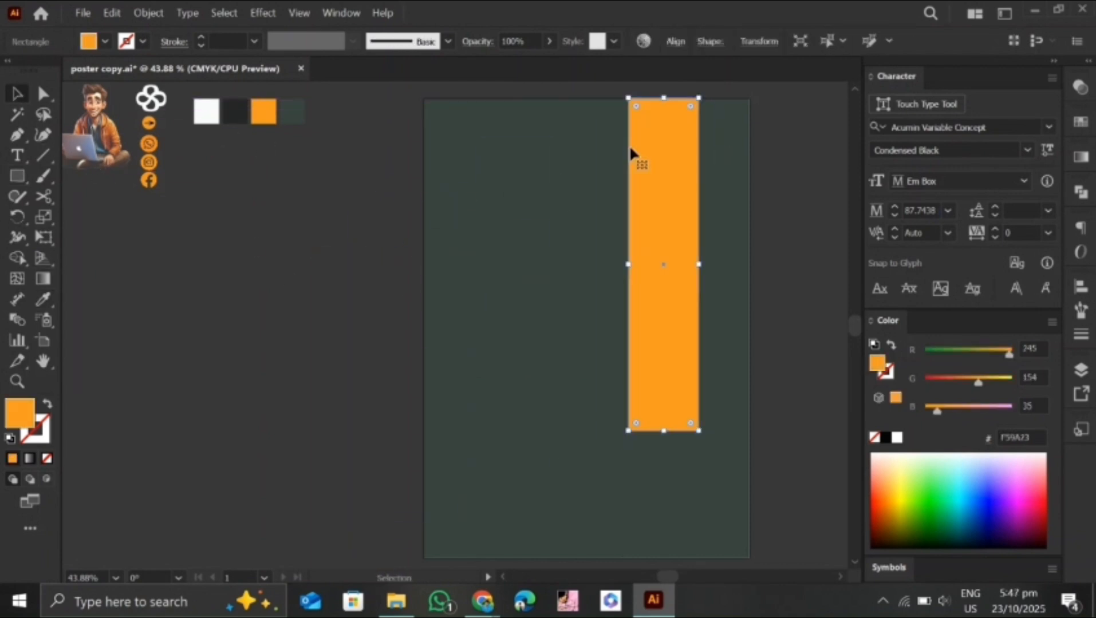
pyautogui.press('Left')
pyautogui.press('Left')
pyautogui.press('Left')
pyautogui.press('Left')
pyautogui.press('Left')
pyautogui.press('Left')
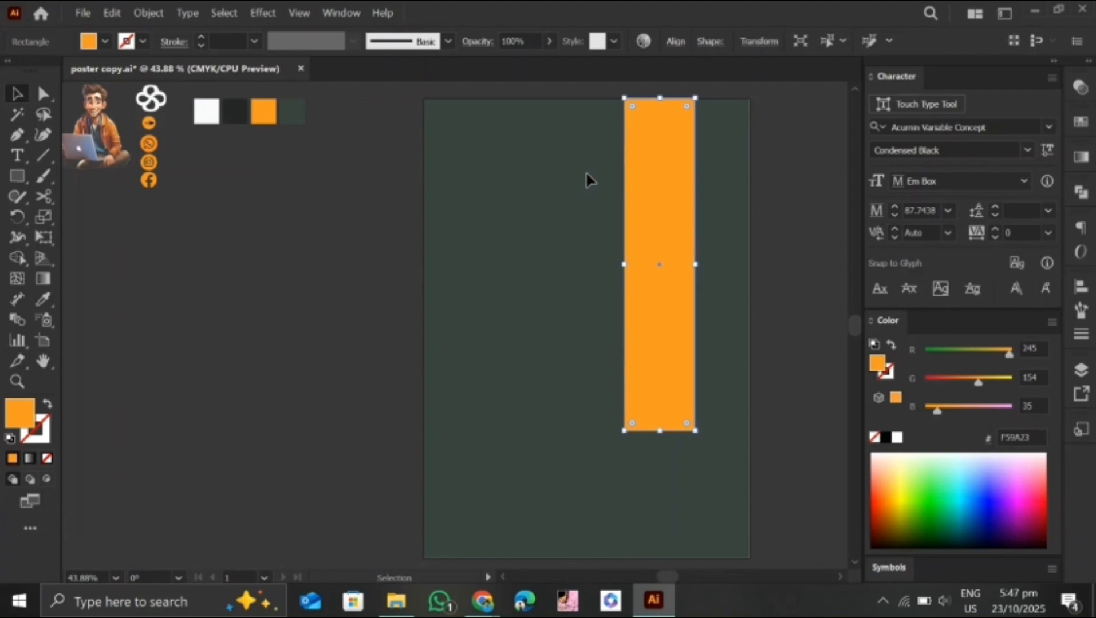
pyautogui.click(546, 223)
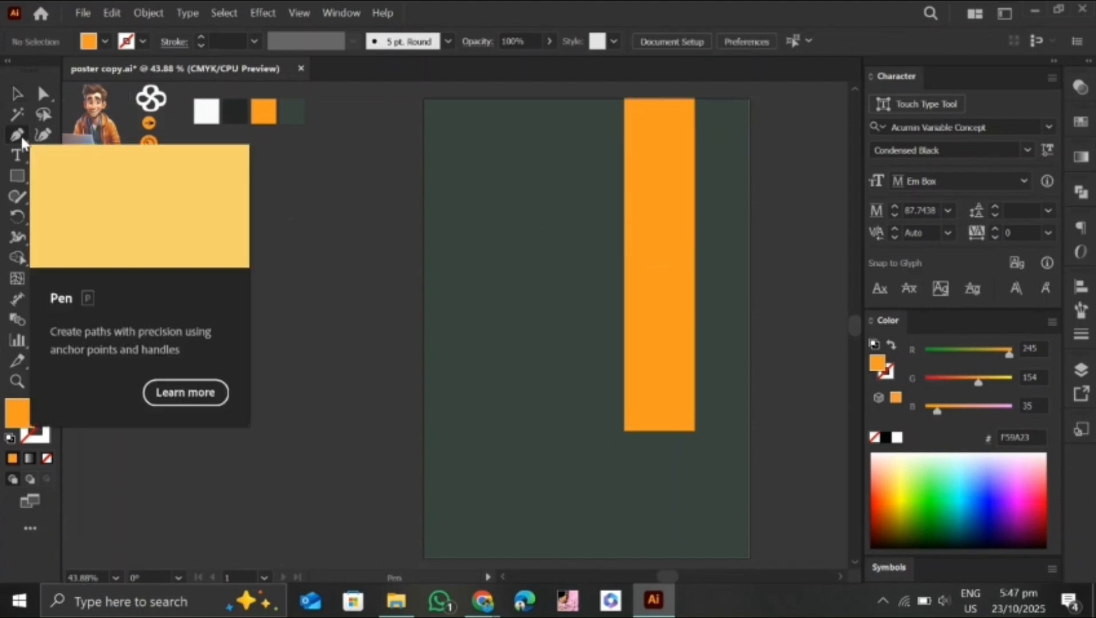
# With the Pen tool, draw an orange shape flaring from the column's base to the poster's bottom and right edges
pyautogui.click(17, 135)
pyautogui.click(695, 431)
pyautogui.click(749, 527)
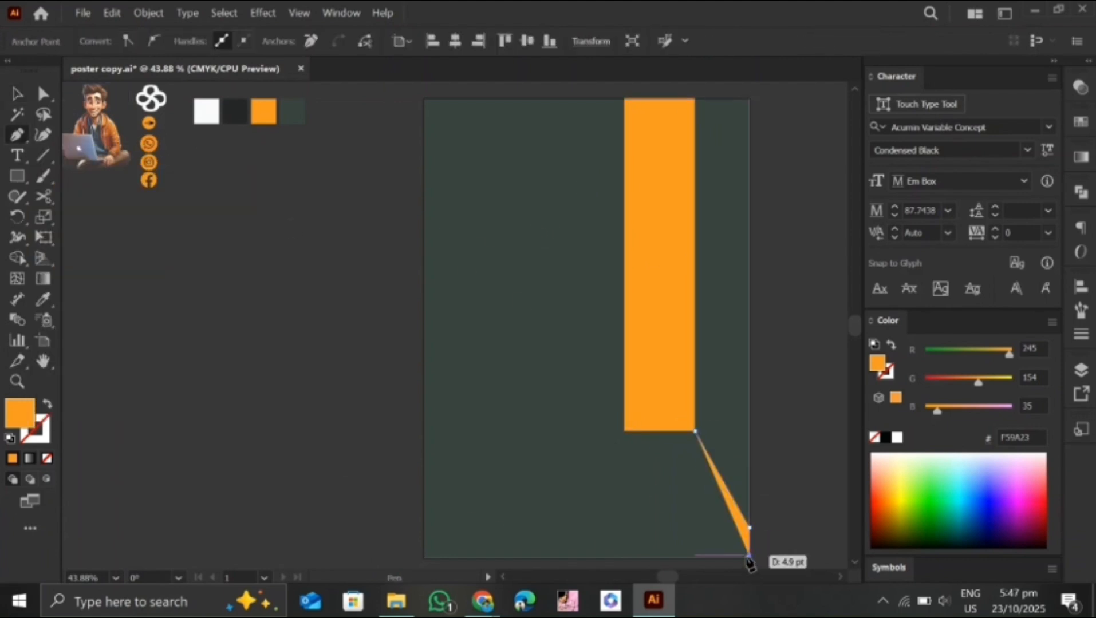
pyautogui.click(750, 558)
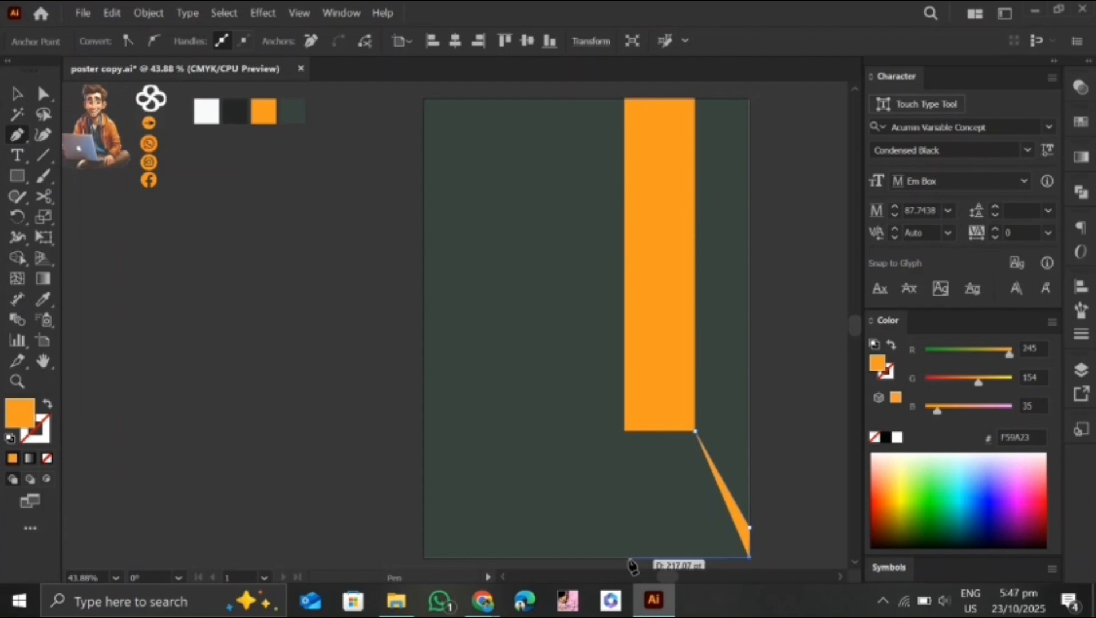
pyautogui.click(544, 558)
pyautogui.click(624, 432)
pyautogui.press('v')
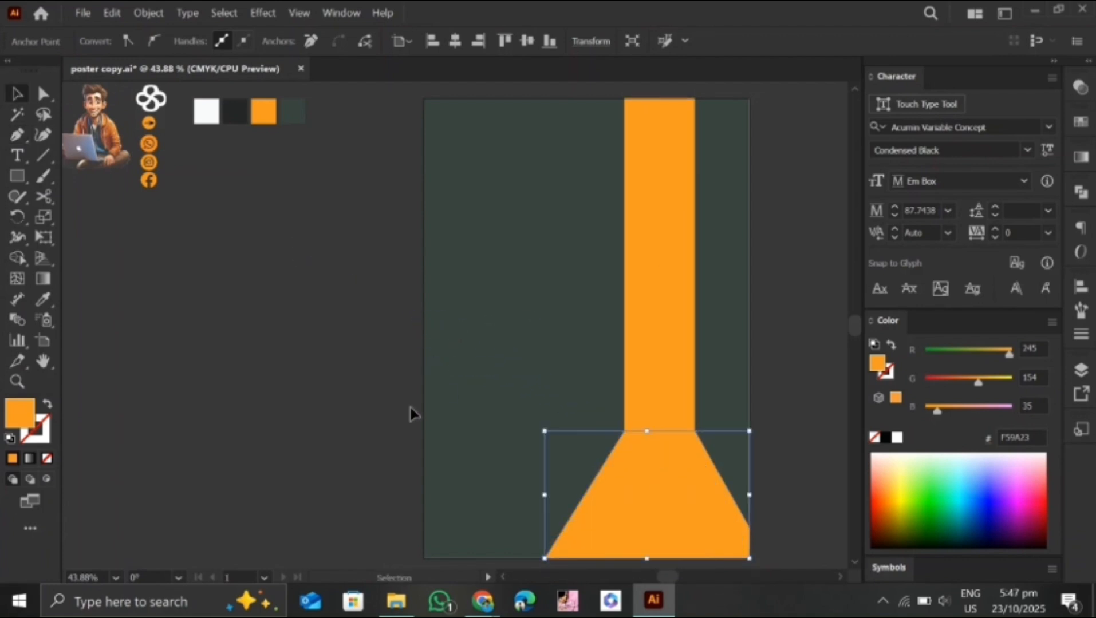
pyautogui.click(376, 395)
# Lock the orange column together with its flared base
pyautogui.click(665, 338)
pyautogui.keyDown('shift'); pyautogui.click(636, 477); pyautogui.keyUp('shift')
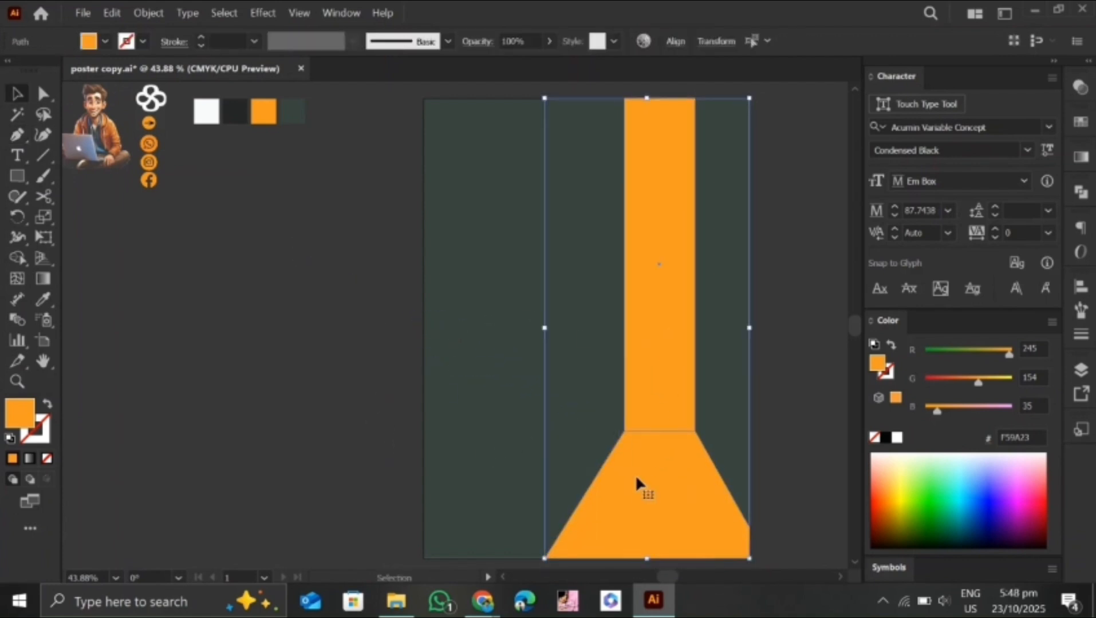
pyautogui.hotkey('ctrl', '2')
# Move the laptop character image onto the base of the orange column and bring it to the front
pyautogui.moveTo(101, 129); pyautogui.dragTo(666, 412)
pyautogui.rightClick(652, 427)
pyautogui.moveTo(697, 313)
pyautogui.click(842, 309)
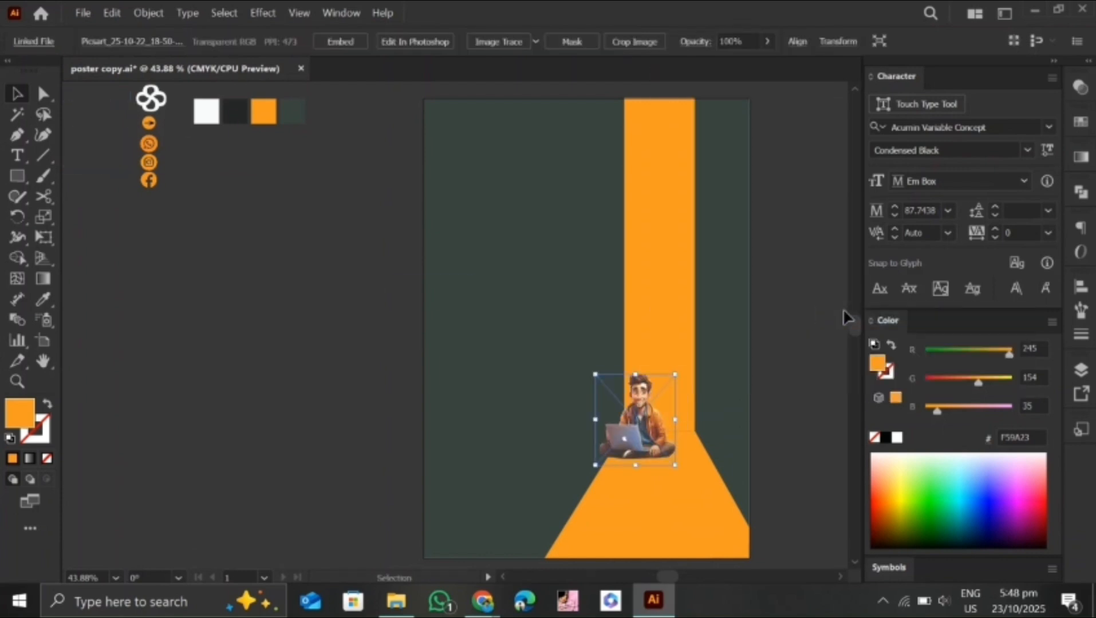
# Enlarge the character image and position it seated where the column meets the flared base
pyautogui.moveTo(675, 465); pyautogui.dragTo(694, 470)
pyautogui.moveTo(652, 433); pyautogui.dragTo(677, 394)
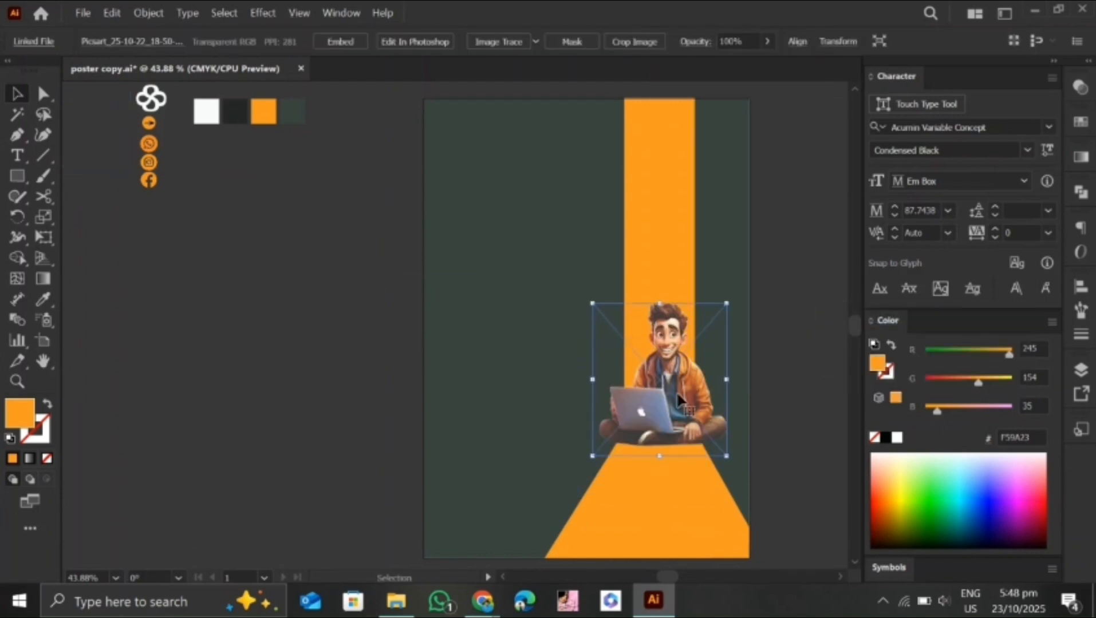
pyautogui.moveTo(726, 456); pyautogui.dragTo(735, 466)
pyautogui.moveTo(713, 431); pyautogui.dragTo(726, 460)
pyautogui.click(743, 449)
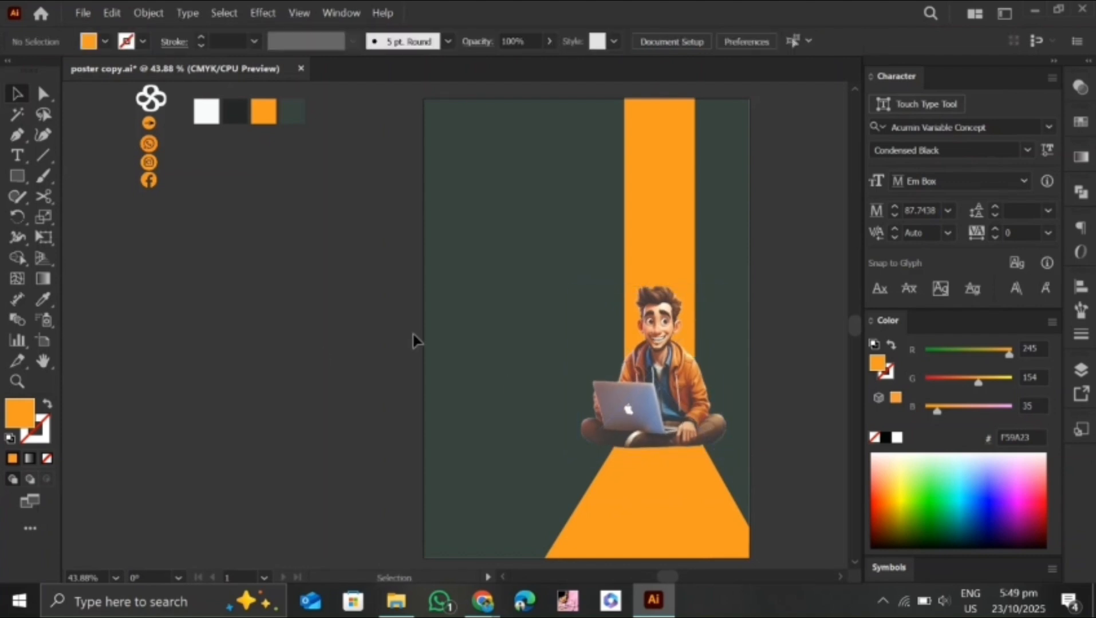
# Draw a wide, flat ellipse near the poster's left edge with the Ellipse tool
pyautogui.moveTo(18, 178); pyautogui.dragTo(75, 217)
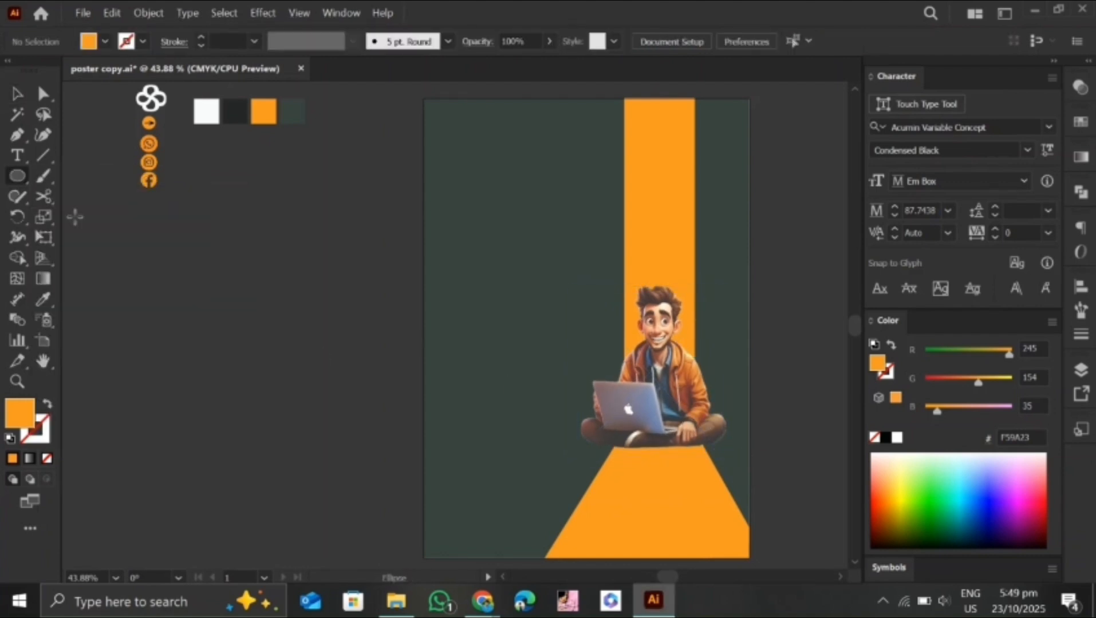
pyautogui.click(332, 413)
pyautogui.press('Tab')
pyautogui.press('Return')
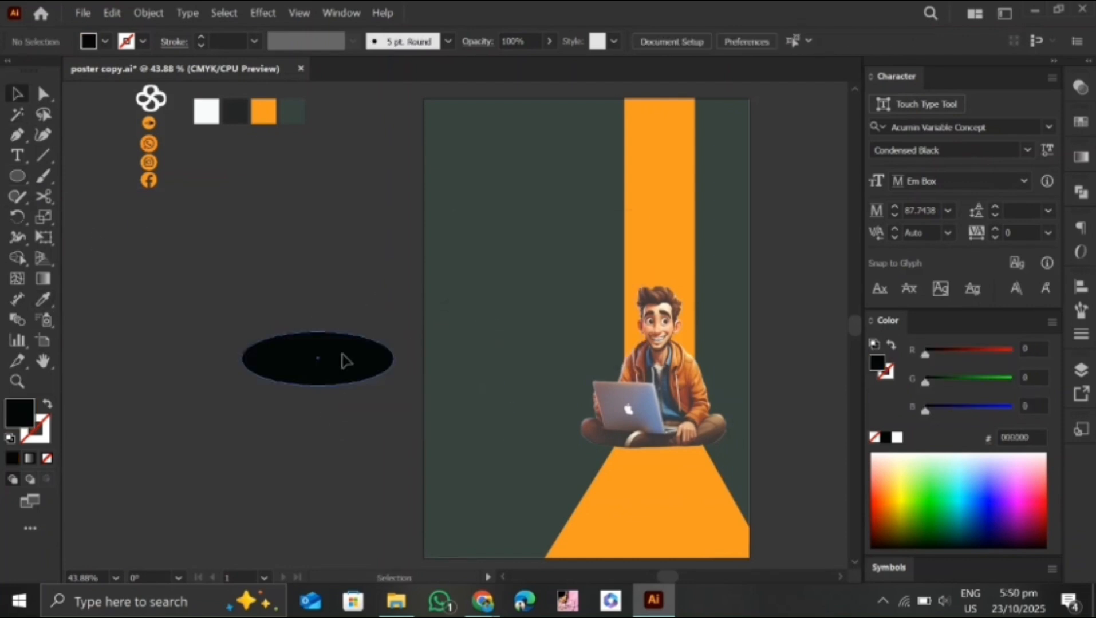
# Shrink the ellipse beneath the seated character, fill it black and lower its opacity to 56%
pyautogui.moveTo(343, 359); pyautogui.dragTo(668, 439)
pyautogui.moveTo(719, 471); pyautogui.dragTo(690, 459)
pyautogui.moveTo(651, 448); pyautogui.dragTo(664, 448)
pyautogui.click(548, 41)
pyautogui.moveTo(545, 66); pyautogui.dragTo(519, 65)
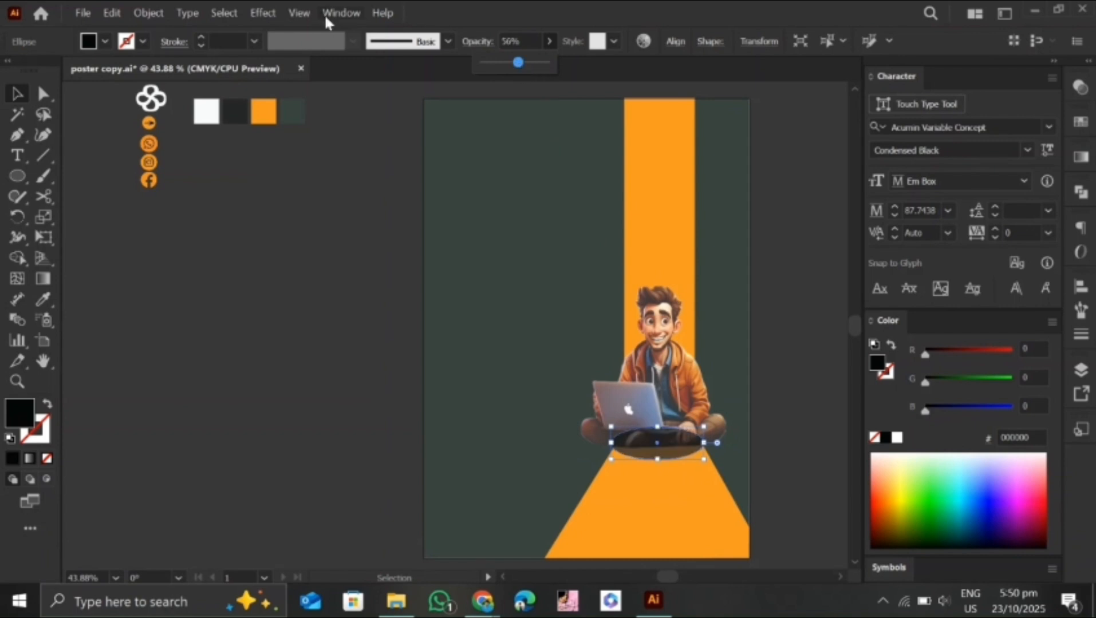
pyautogui.click(263, 13)
pyautogui.click(481, 231)
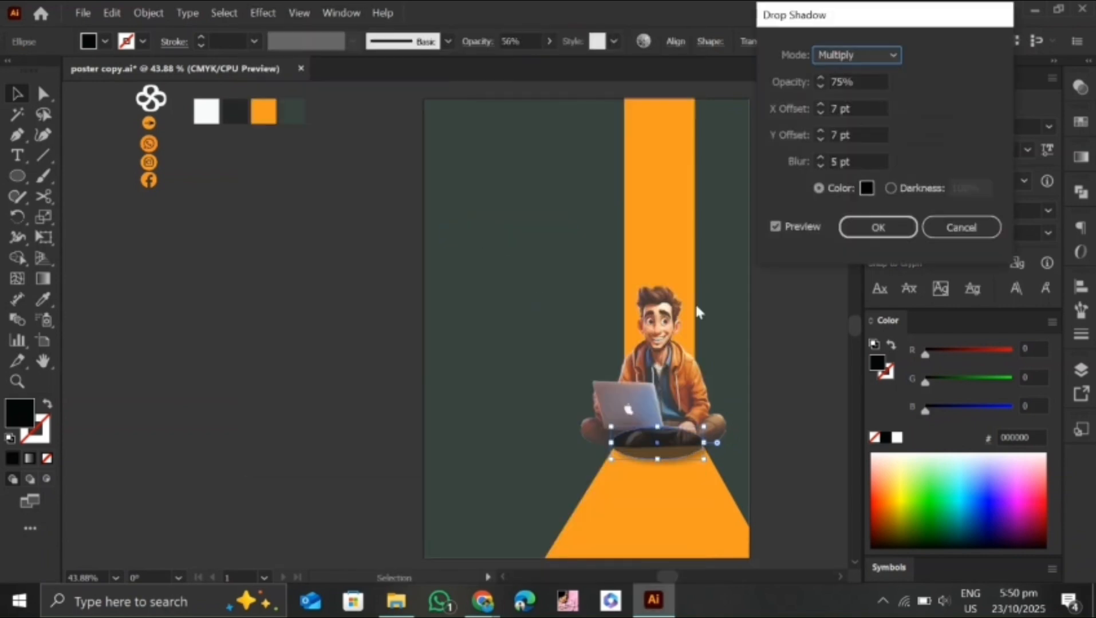
pyautogui.click(944, 227)
# Apply a Gaussian Blur to the black ellipse to make a soft ground shadow
pyautogui.click(265, 12)
pyautogui.moveTo(401, 344)
pyautogui.click(473, 345)
pyautogui.moveTo(525, 277); pyautogui.dragTo(528, 278)
pyautogui.click(530, 319)
# Bring the character image in front of the blurred shadow
pyautogui.rightClick(655, 394)
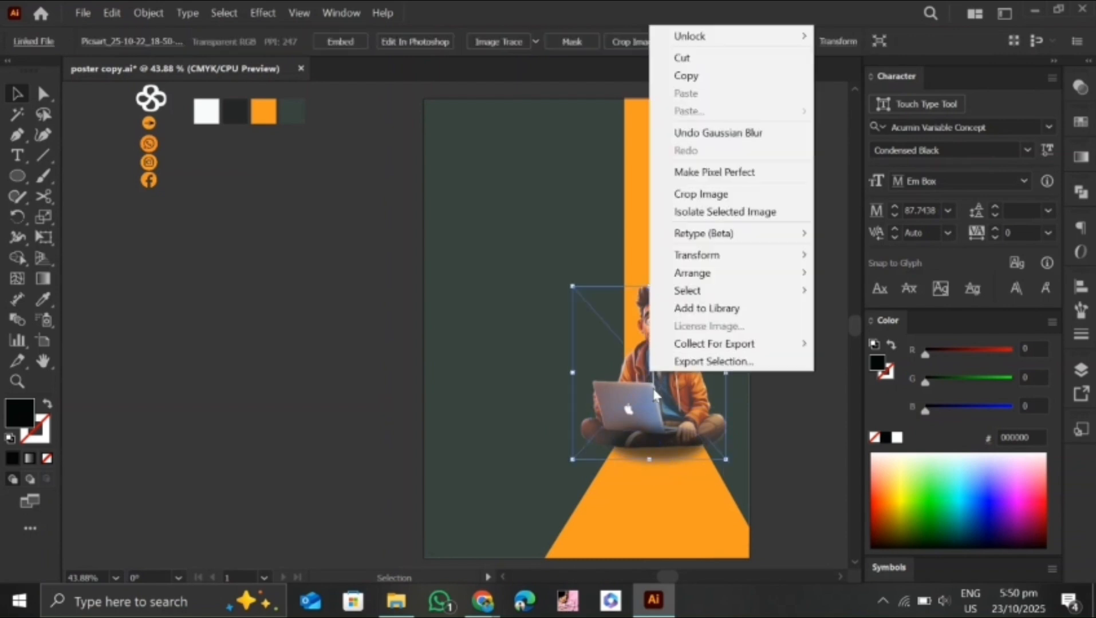
pyautogui.moveTo(690, 273)
pyautogui.click(778, 271)
# Adjust the shadow and shift the character image slightly down so it sits on it
pyautogui.moveTo(747, 434); pyautogui.dragTo(727, 433)
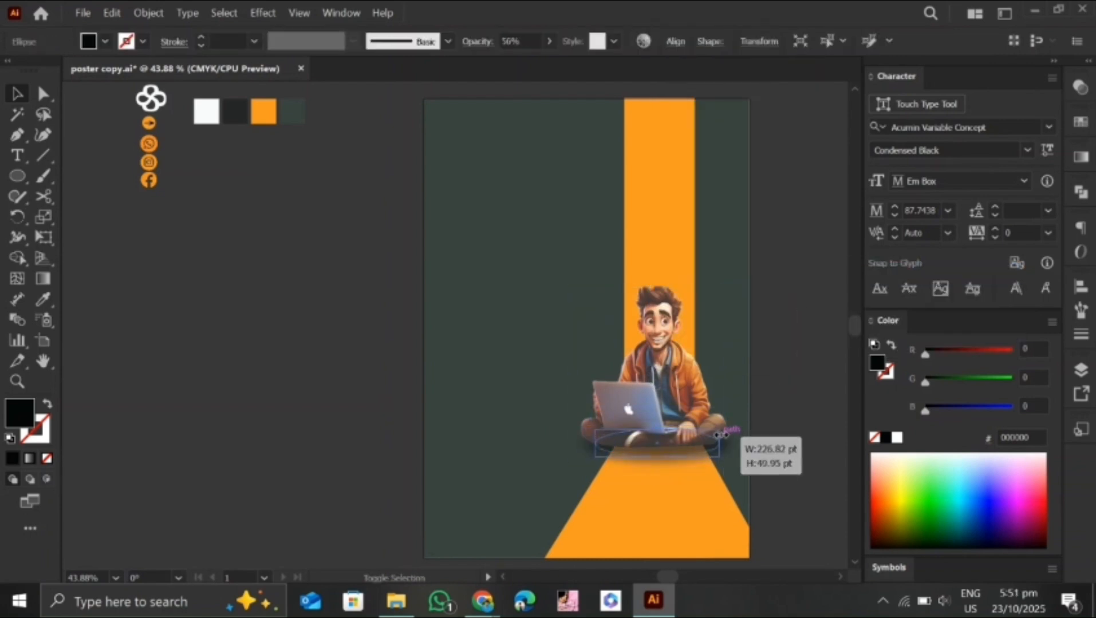
pyautogui.click(762, 453)
pyautogui.moveTo(686, 403); pyautogui.dragTo(685, 412)
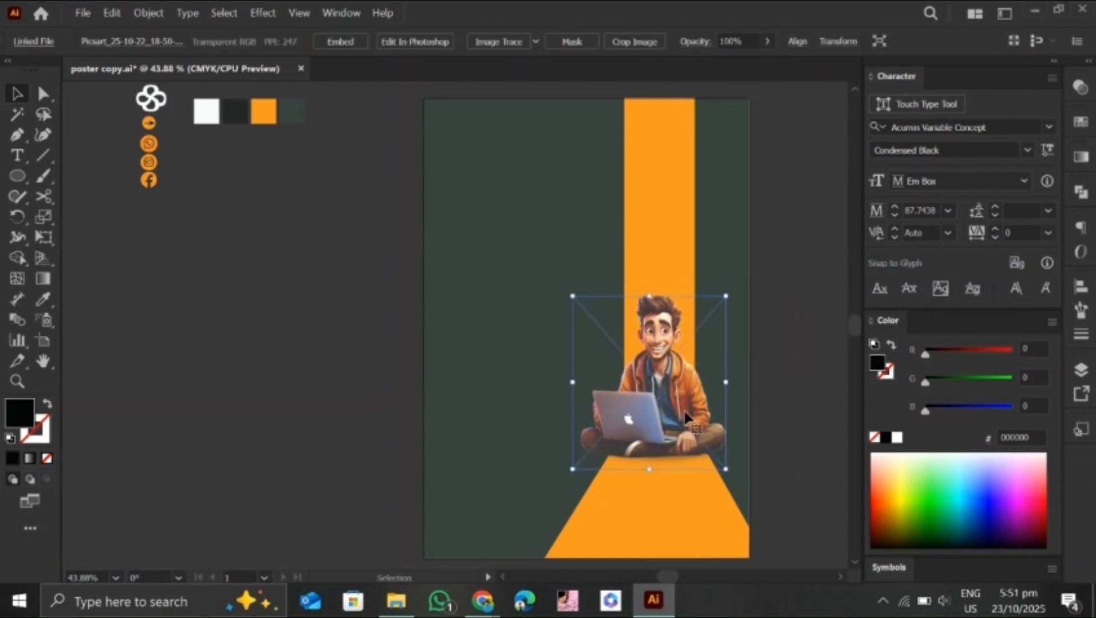
pyautogui.press('Up')
pyautogui.press('Up')
pyautogui.press('Up')
pyautogui.press('Up')
pyautogui.press('Up')
pyautogui.press('Up')
pyautogui.press('Up')
pyautogui.press('Up')
pyautogui.click(464, 438)
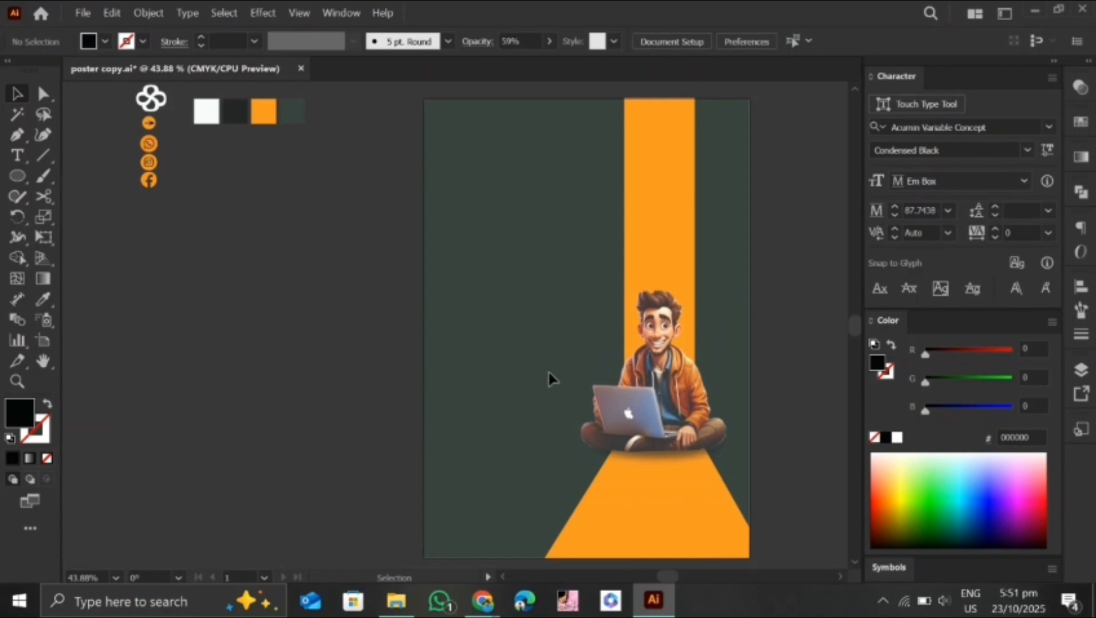
# Move the white clover logo to the poster's upper-left corner and bring it to the front
pyautogui.moveTo(161, 107); pyautogui.dragTo(463, 126)
pyautogui.rightClick(506, 174)
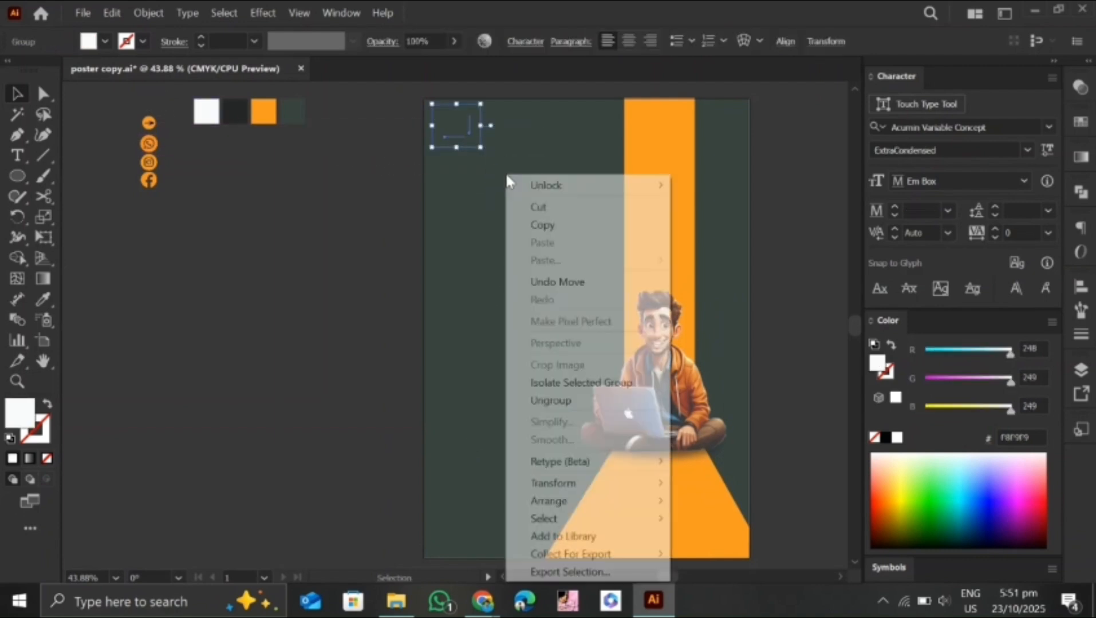
pyautogui.moveTo(598, 504)
pyautogui.click(723, 501)
pyautogui.click(472, 207)
# Add the text "swift" at 41 pt beside the logo and colour it with the orange swatch
pyautogui.click(12, 156)
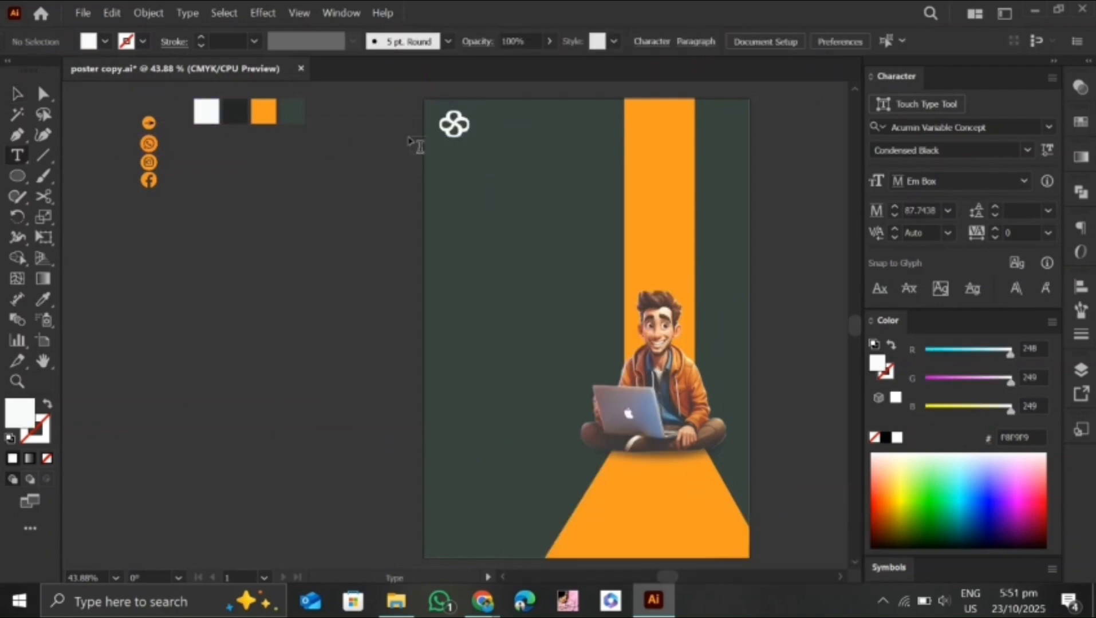
pyautogui.click(481, 124)
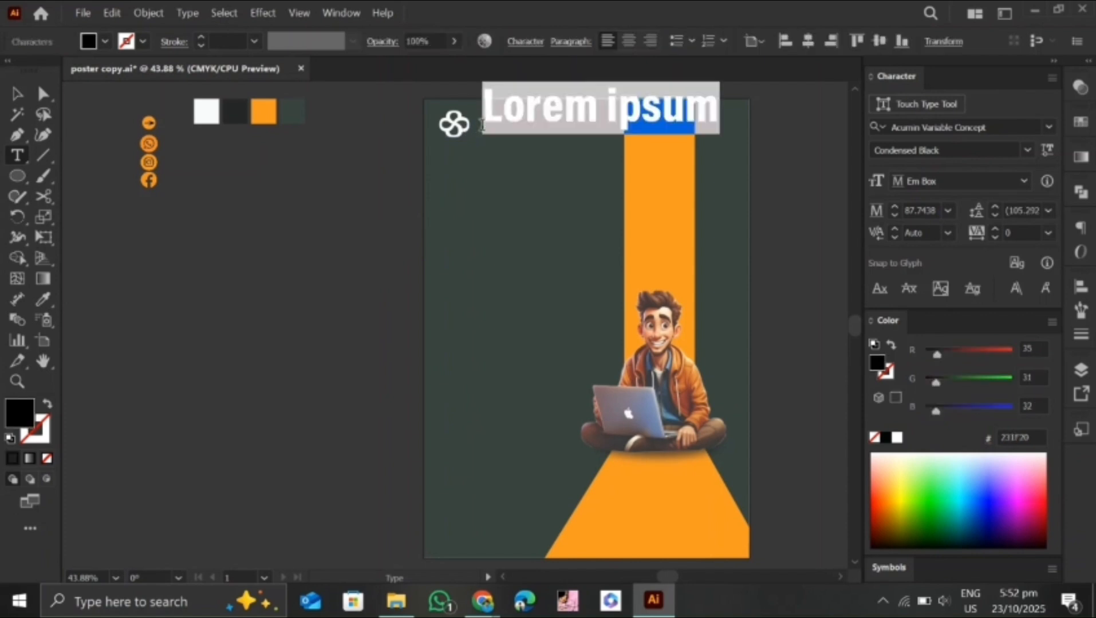
pyautogui.click(892, 217)
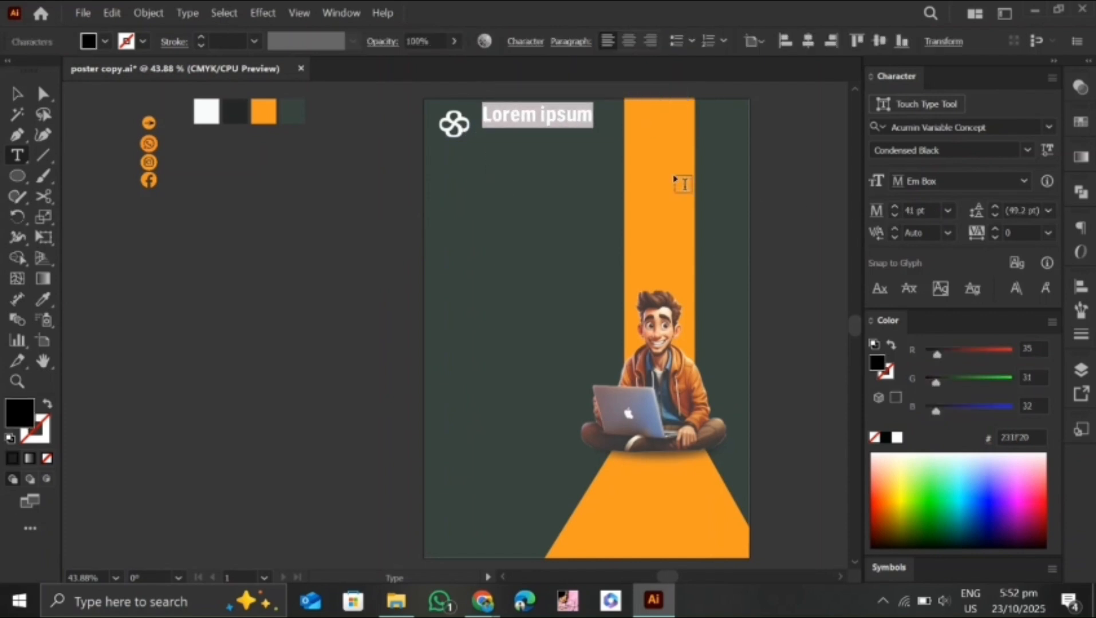
pyautogui.write('swift')
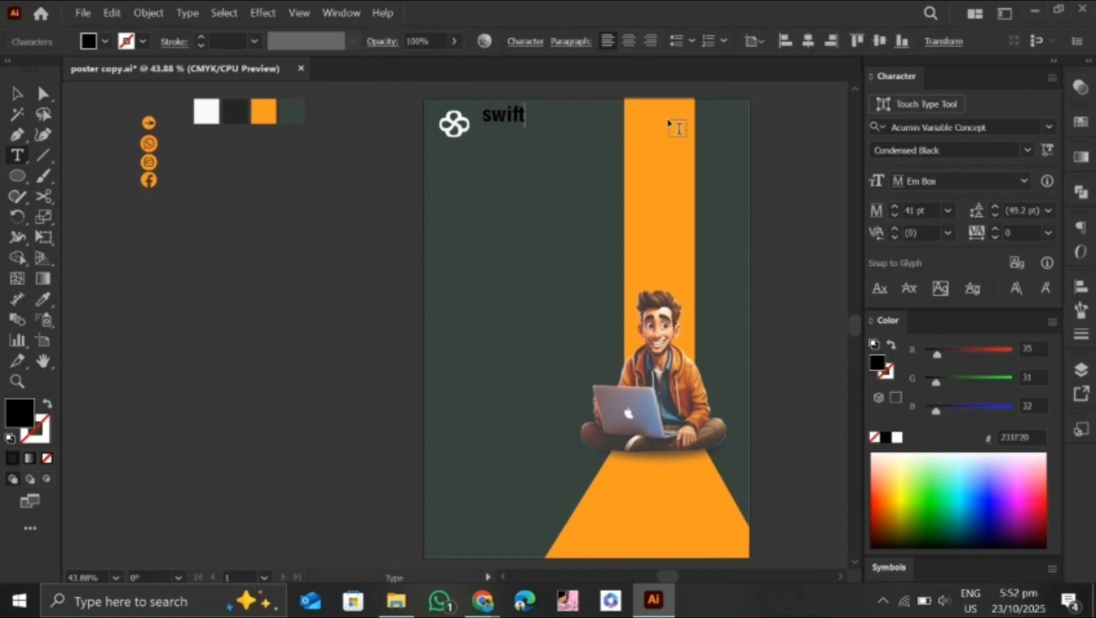
pyautogui.click(17, 97)
pyautogui.click(42, 296)
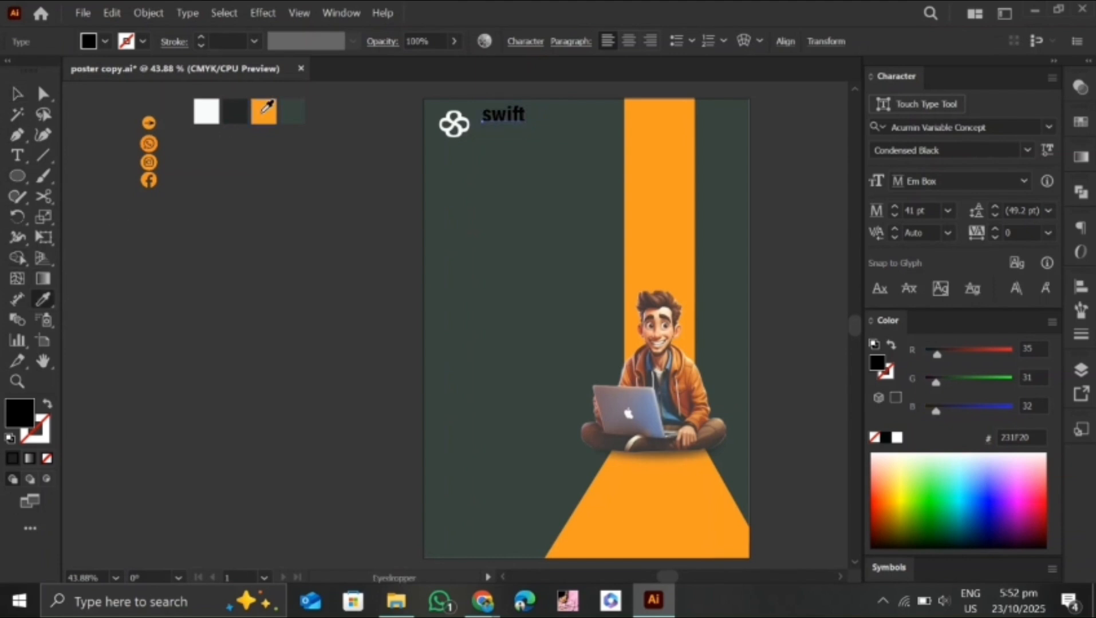
pyautogui.click(266, 109)
pyautogui.click(17, 95)
# Duplicate the "swift" text just below itself and change the copy to "SOLUTIONS"
pyautogui.moveTo(512, 120); pyautogui.dragTo(492, 135)
pyautogui.press('Delete')
pyautogui.click(457, 202)
pyautogui.doubleClick(514, 136)
pyautogui.moveTo(517, 138); pyautogui.dragTo(479, 140)
pyautogui.write('SOLUTIONS')
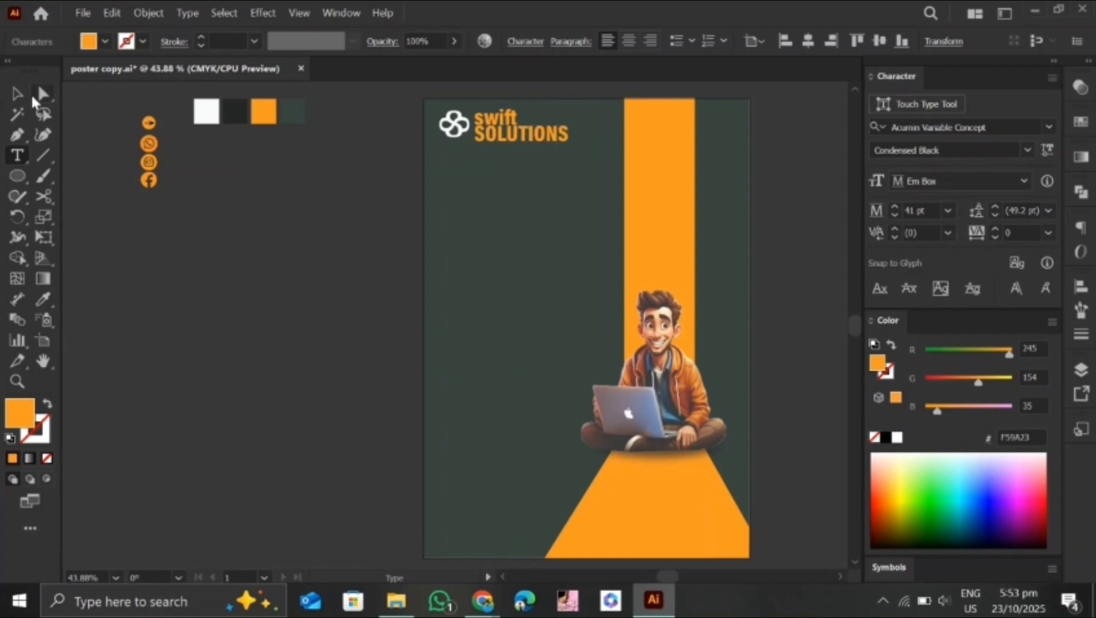
# Colour "SOLUTIONS" with the white swatch and nudge the text down and left beneath "swift"
pyautogui.click(17, 94)
pyautogui.press('i')
pyautogui.click(206, 111)
pyautogui.click(18, 94)
pyautogui.press('Down')
pyautogui.press('Down')
pyautogui.press('Down')
pyautogui.press('Down')
pyautogui.press('Down')
pyautogui.press('Down')
pyautogui.press('Down')
pyautogui.press('Left')
pyautogui.press('Left')
pyautogui.press('Left')
pyautogui.press('Left')
pyautogui.press('Left')
pyautogui.click(462, 170)
# Set the font of both "swift" and "SOLUTIONS" to Source Sans Variable Bold
pyautogui.click(516, 140)
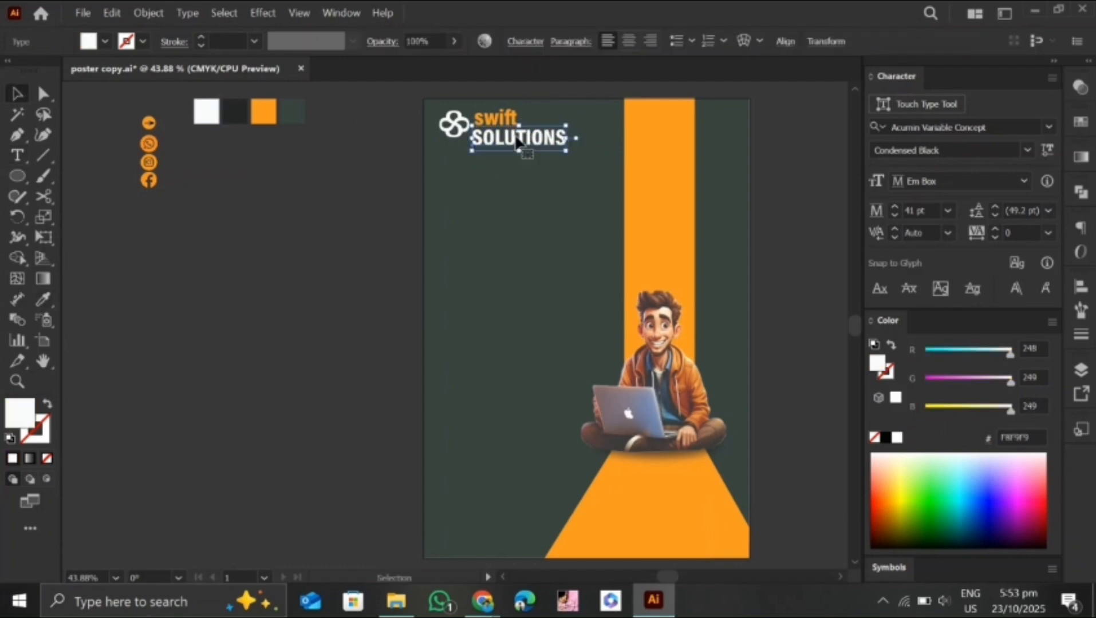
pyautogui.keyDown('shift'); pyautogui.click(507, 120); pyautogui.keyUp('shift')
pyautogui.click(1048, 127)
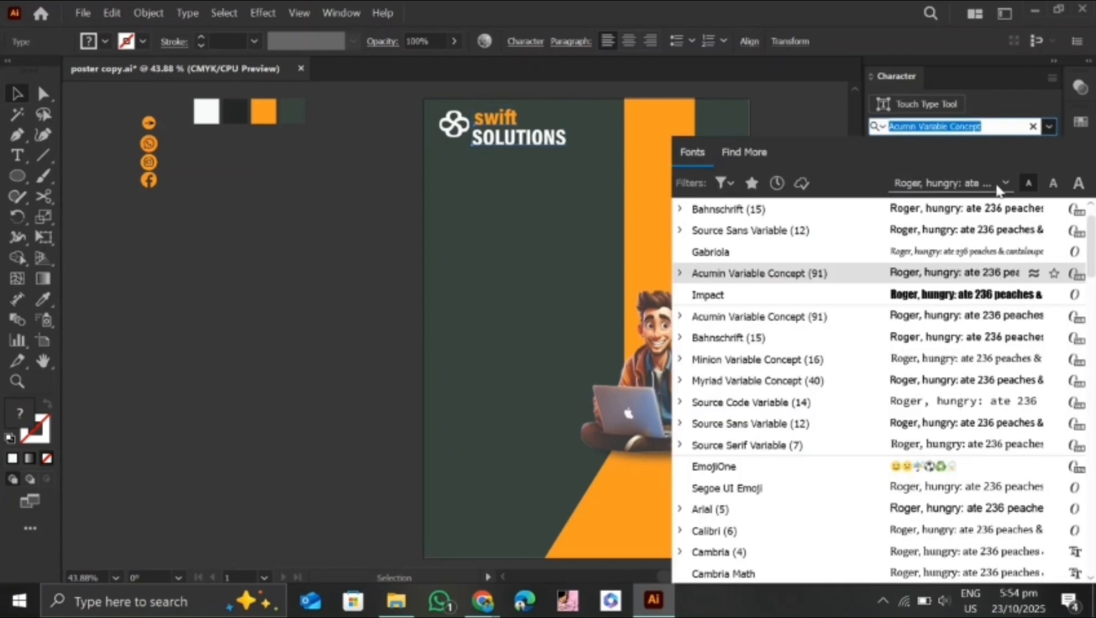
pyautogui.write('sa')
pyautogui.click(785, 337)
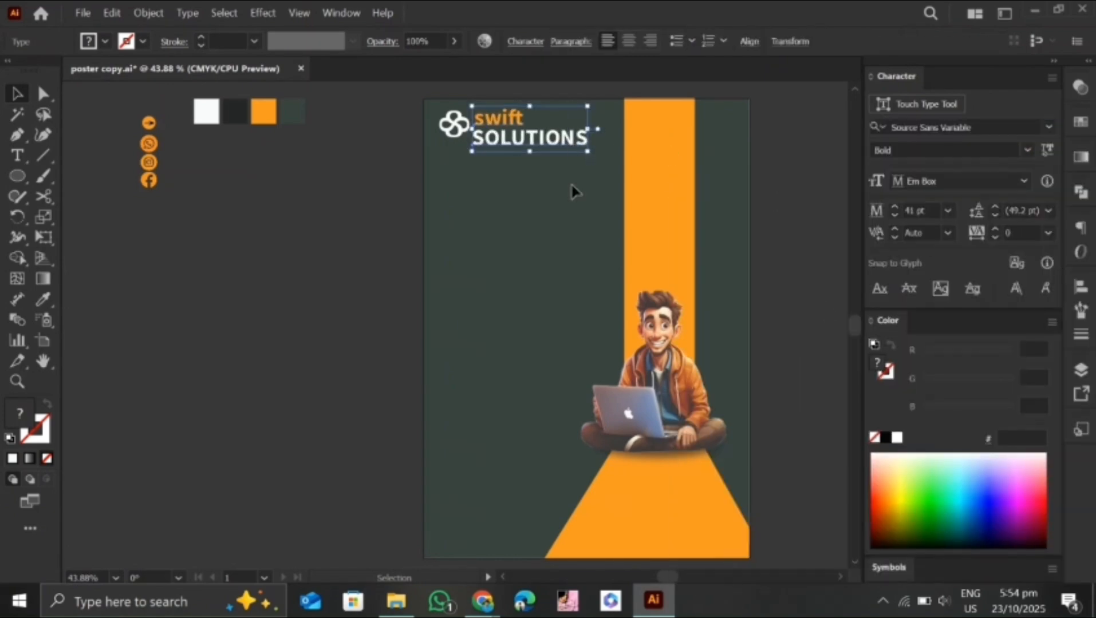
# Scale the two company name lines down to about 30 pt and nudge them into place beside the logo
pyautogui.moveTo(587, 152); pyautogui.dragTo(567, 145)
pyautogui.press('Left')
pyautogui.press('Left')
pyautogui.press('Left')
pyautogui.press('Left')
pyautogui.press('Left')
pyautogui.press('Left')
pyautogui.press('Left')
pyautogui.press('Left')
pyautogui.press('Left')
pyautogui.press('Left')
pyautogui.press('Left')
pyautogui.press('Left')
pyautogui.press('Left')
pyautogui.press('Left')
pyautogui.press('Left')
pyautogui.press('Left')
pyautogui.press('Left')
pyautogui.press('Left')
pyautogui.press('Left')
pyautogui.press('Left')
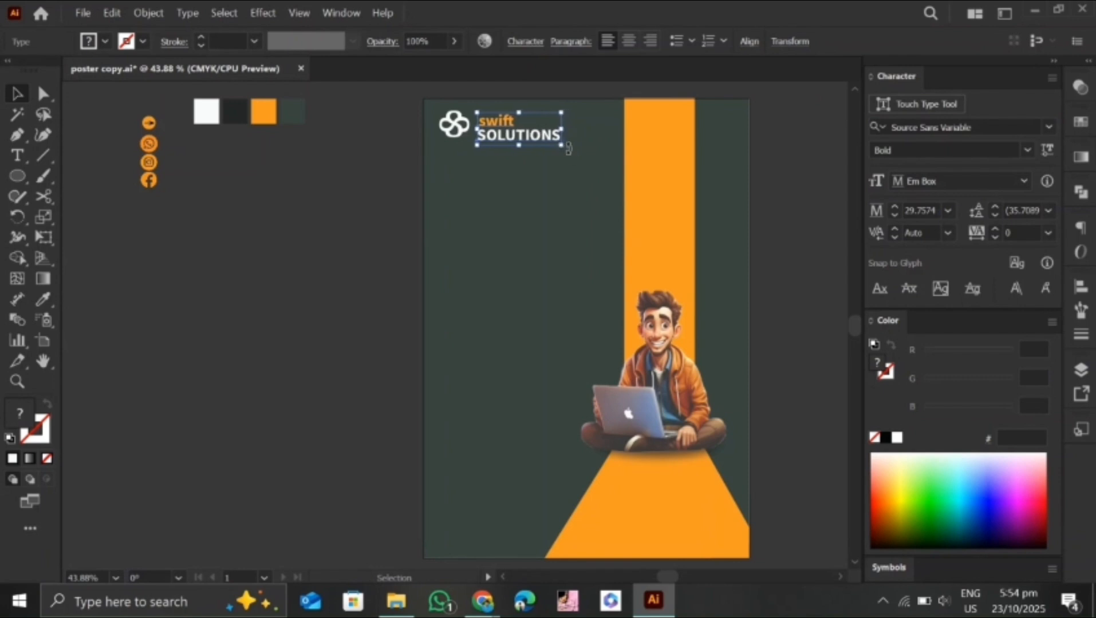
pyautogui.press('Right')
pyautogui.press('Right')
pyautogui.press('Right')
pyautogui.press('Up')
pyautogui.press('Up')
pyautogui.press('Up')
pyautogui.press('Up')
pyautogui.press('Up')
pyautogui.click(405, 200)
# Add the heading "GRAPHIC" at 41 pt below the logo and colour it with the white swatch
pyautogui.click(18, 156)
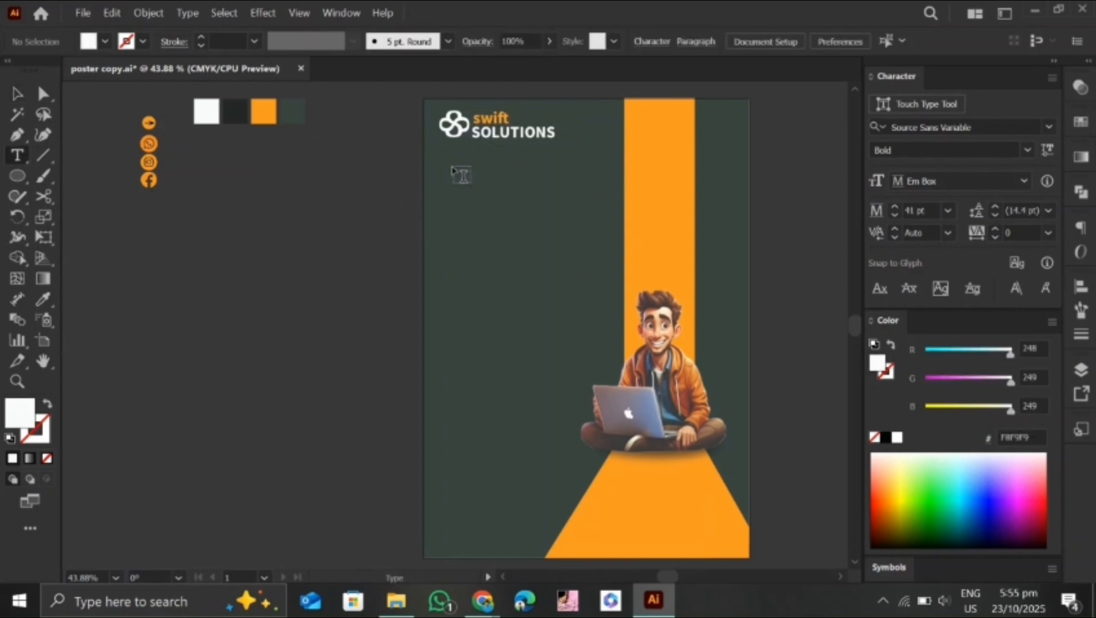
pyautogui.click(465, 201)
pyautogui.write('GRAPHIC')
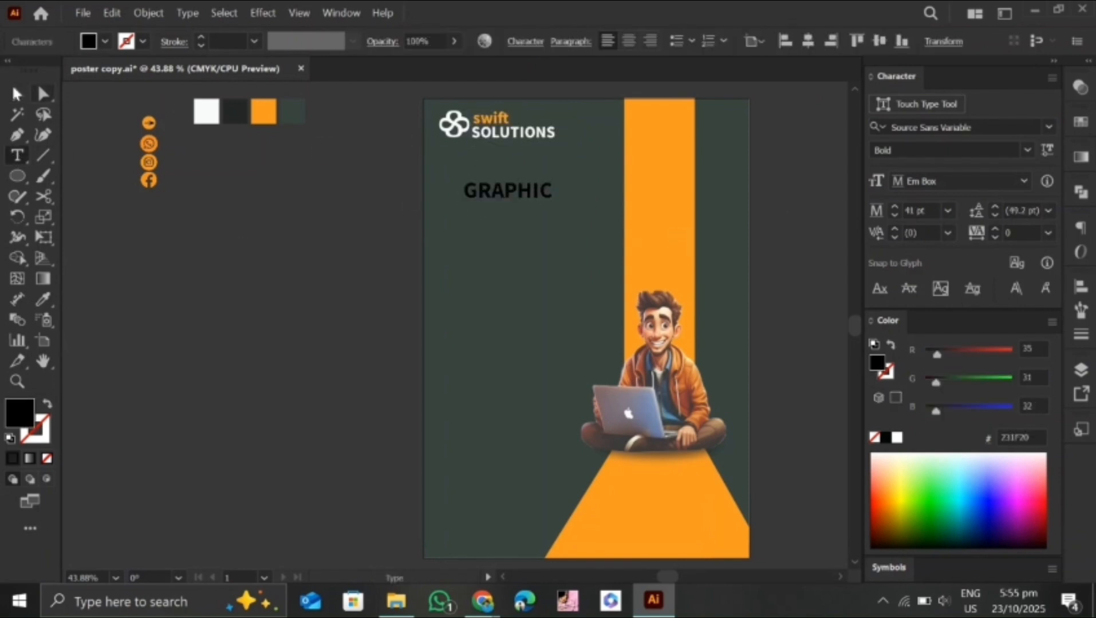
pyautogui.press('Escape')
pyautogui.click(44, 305)
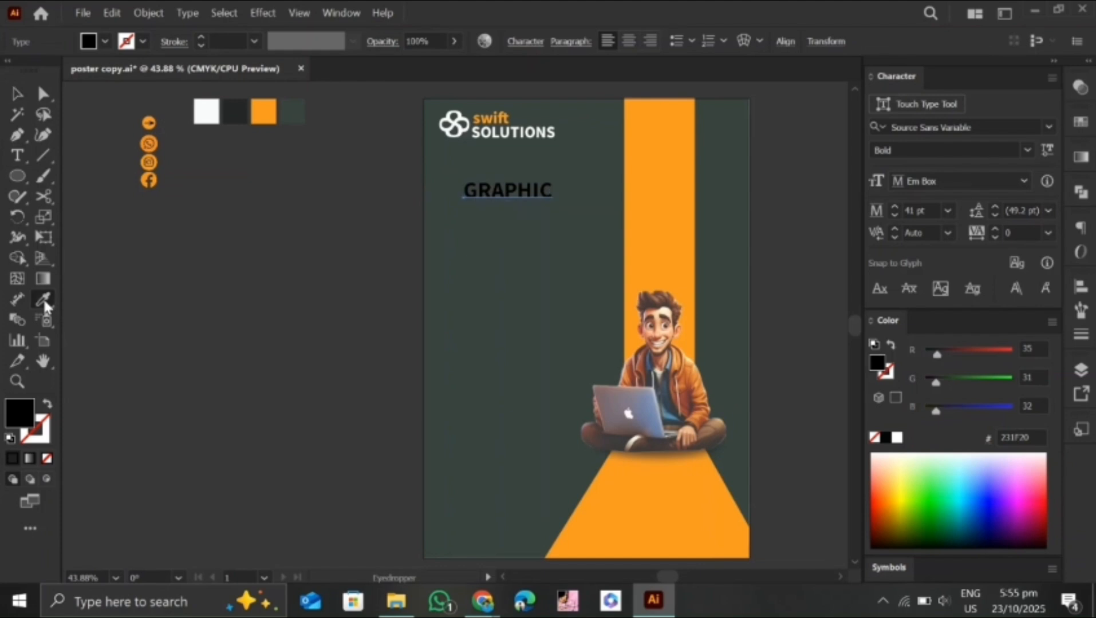
pyautogui.click(197, 112)
pyautogui.click(18, 97)
# Duplicate the "GRAPHIC" heading directly below and change the copy to "DESIGNE"
pyautogui.keyDown('alt'); pyautogui.moveTo(523, 193); pyautogui.dragTo(526, 230); pyautogui.keyUp('alt')
pyautogui.doubleClick(552, 229)
pyautogui.write('DESIGNE')
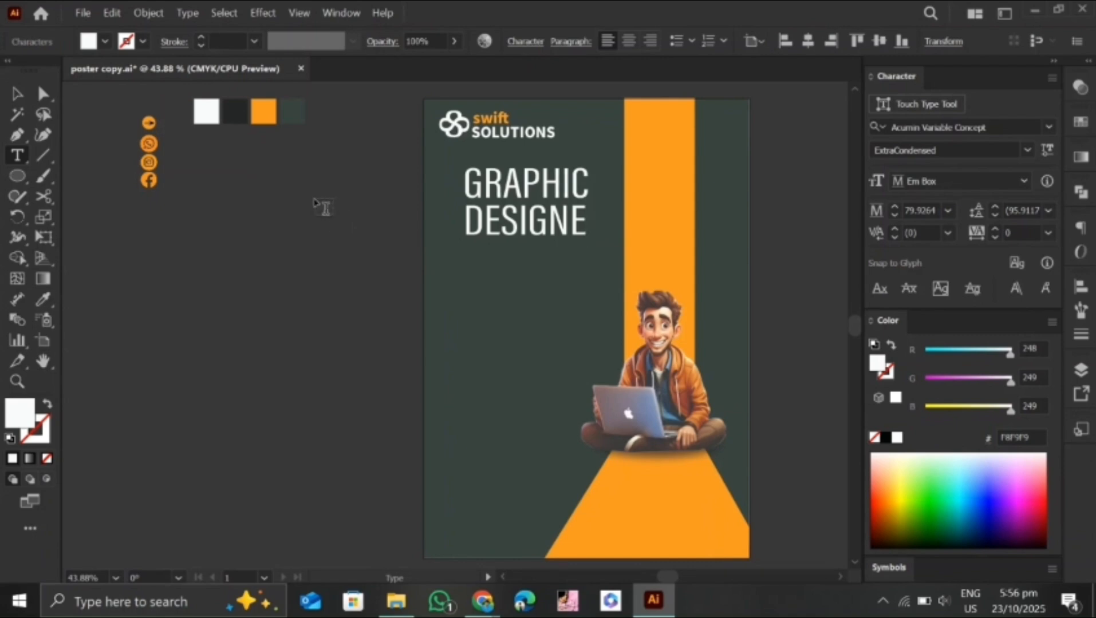
pyautogui.press('Escape')
# Colour the "DESIGNE" line with the orange sampled from the column
pyautogui.moveTo(599, 325); pyautogui.dragTo(433, 241)
pyautogui.press('i')
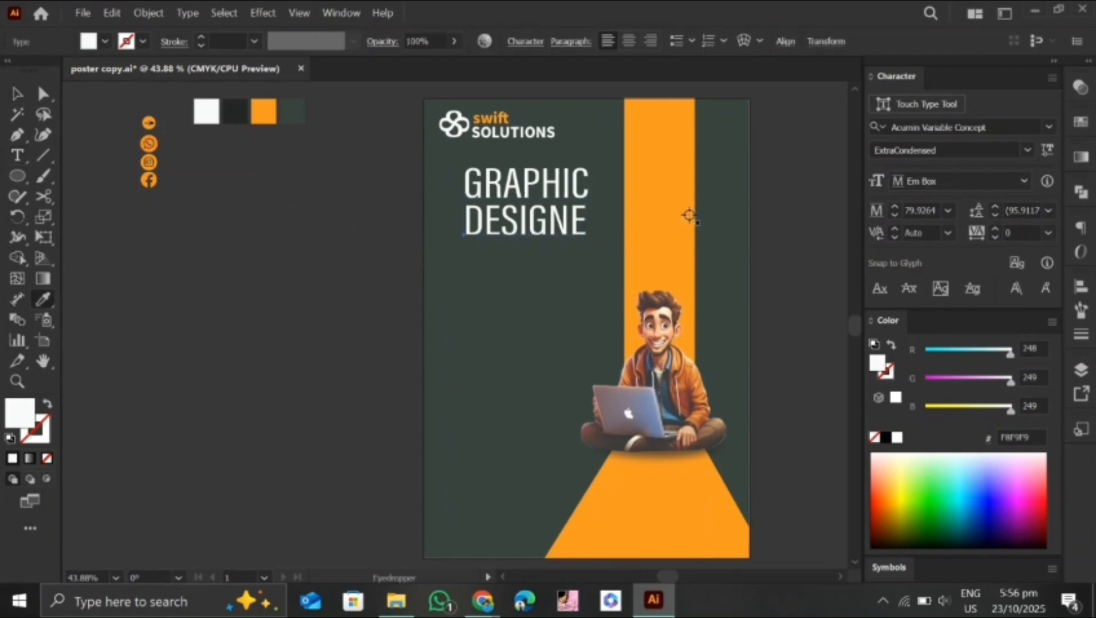
pyautogui.click(683, 215)
pyautogui.press('v')
# Set both heading lines to Acumin Variable Concept ExtraCondensed Black
pyautogui.moveTo(519, 312); pyautogui.dragTo(553, 186)
pyautogui.click(1011, 132)
pyautogui.write('Condens')
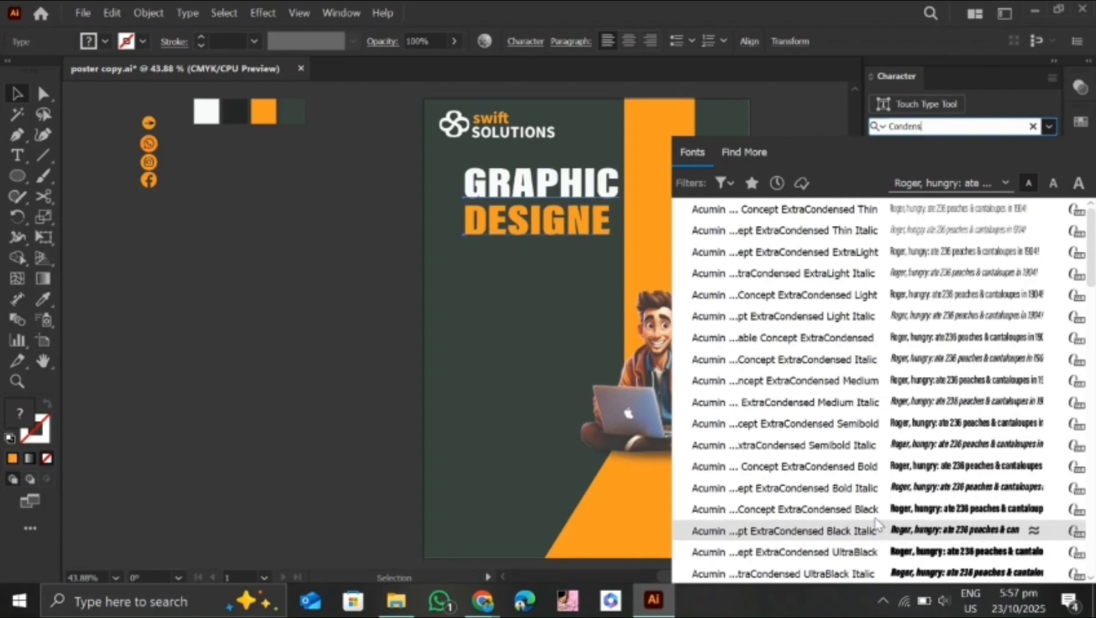
pyautogui.click(859, 508)
# Scale the two heading lines together to about 85 pt and place them below the logo, clear of the orange column
pyautogui.moveTo(462, 249); pyautogui.dragTo(449, 256)
pyautogui.moveTo(576, 209); pyautogui.dragTo(565, 222)
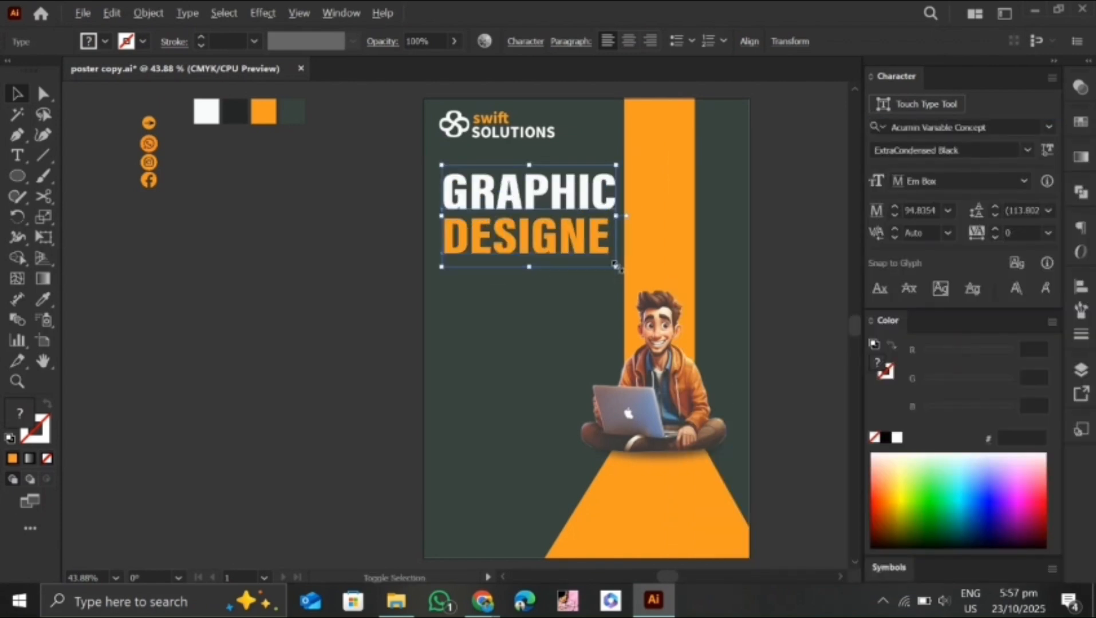
pyautogui.moveTo(616, 267); pyautogui.dragTo(607, 261)
pyautogui.click(564, 286)
pyautogui.moveTo(537, 183); pyautogui.dragTo(532, 184)
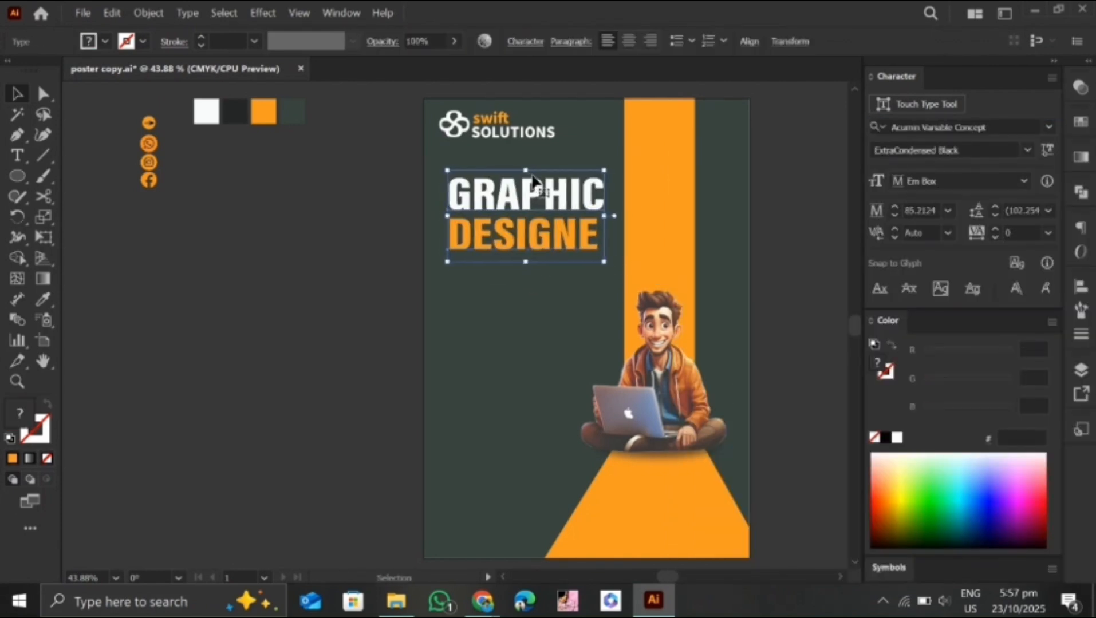
pyautogui.click(516, 315)
# Add an orange rounded rectangle, 288 by 36 pt with a 9 pt corner radius, below the heading
pyautogui.moveTo(17, 176); pyautogui.dragTo(57, 196)
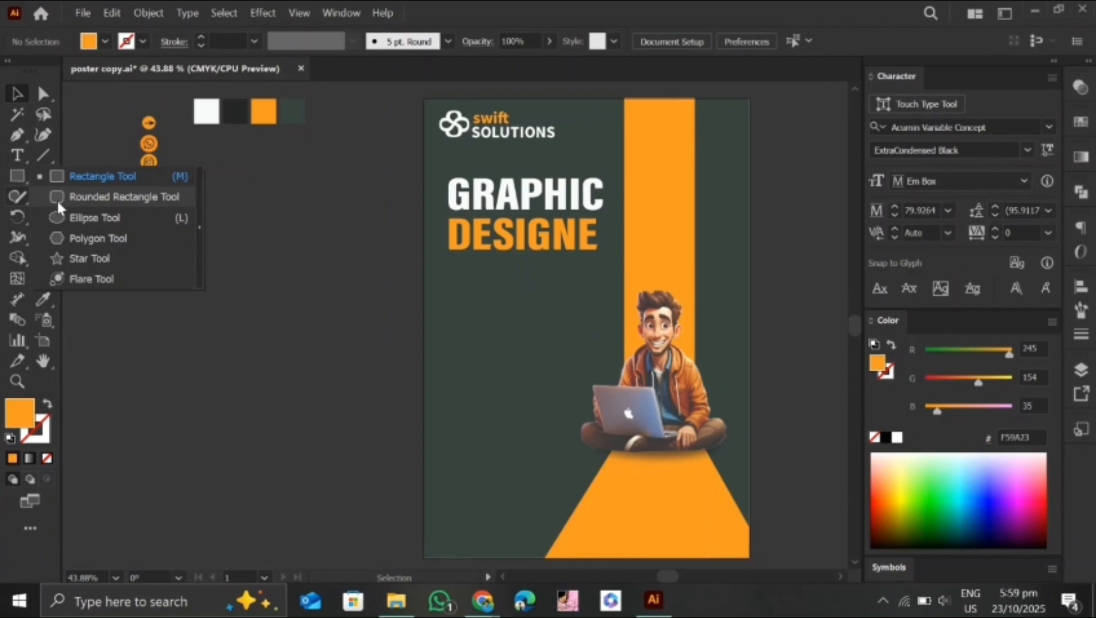
pyautogui.click(488, 320)
pyautogui.click(515, 343)
# Give the rounded rectangle an orange outline with no fill and move it directly beneath the "DESIGNE" line
pyautogui.press('i')
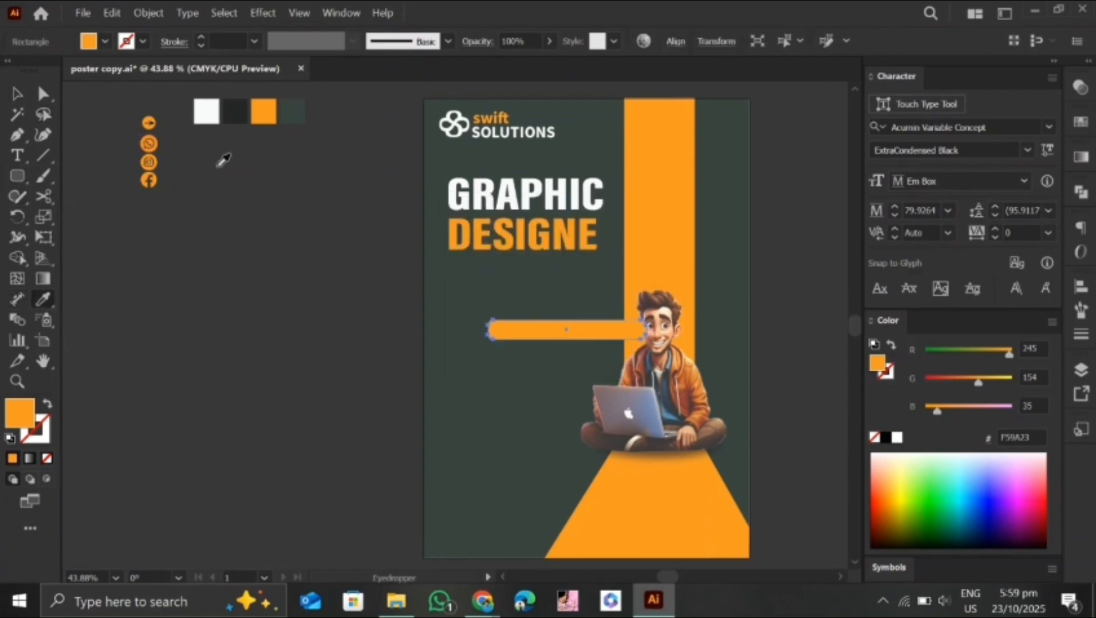
pyautogui.click(47, 408)
pyautogui.press('v')
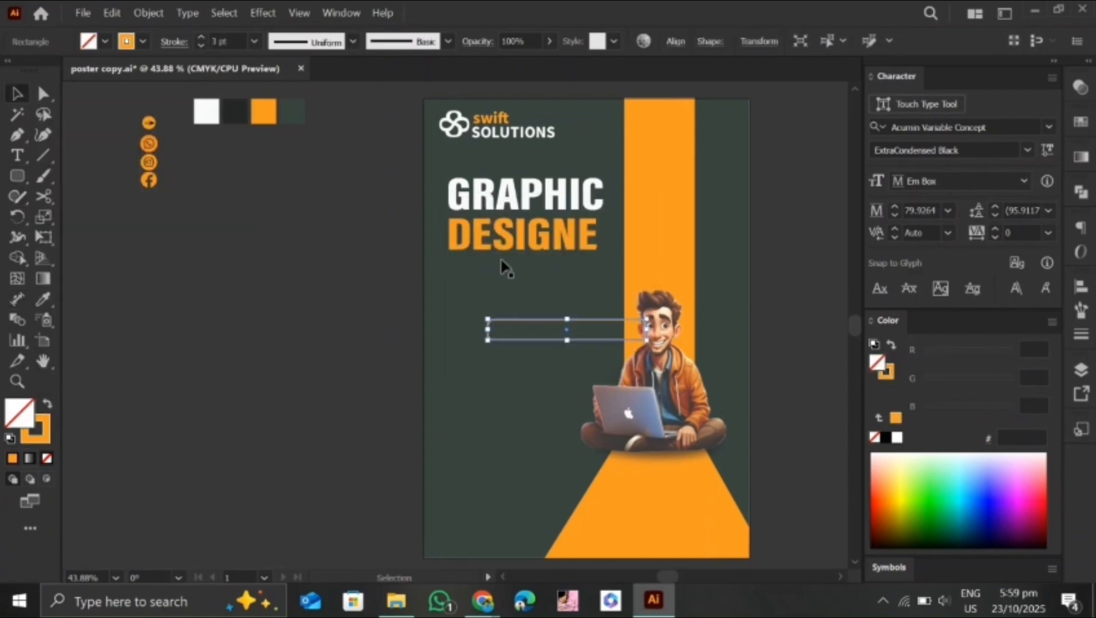
pyautogui.moveTo(560, 331)
pyautogui.mouseDown()
pyautogui.moveTo(524, 310)
pyautogui.moveTo(520, 276)
pyautogui.mouseUp()
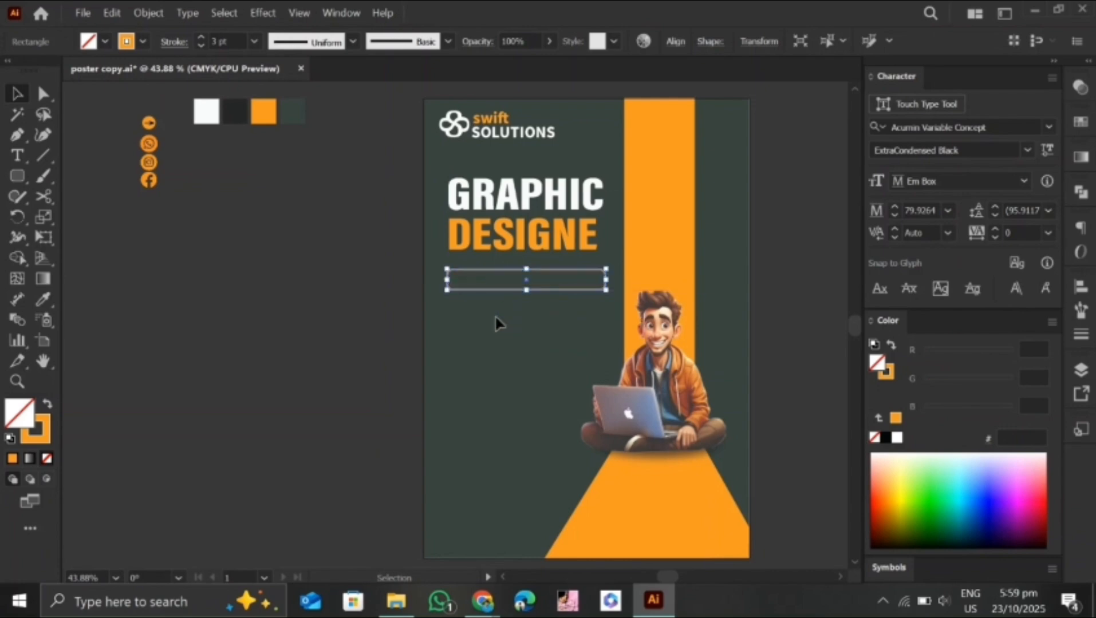
pyautogui.click(377, 335)
# Add the text "GET IN TOUCH WITH US TODAY" at 26 pt just below the outlined rectangle
pyautogui.press('t')
pyautogui.click(459, 300)
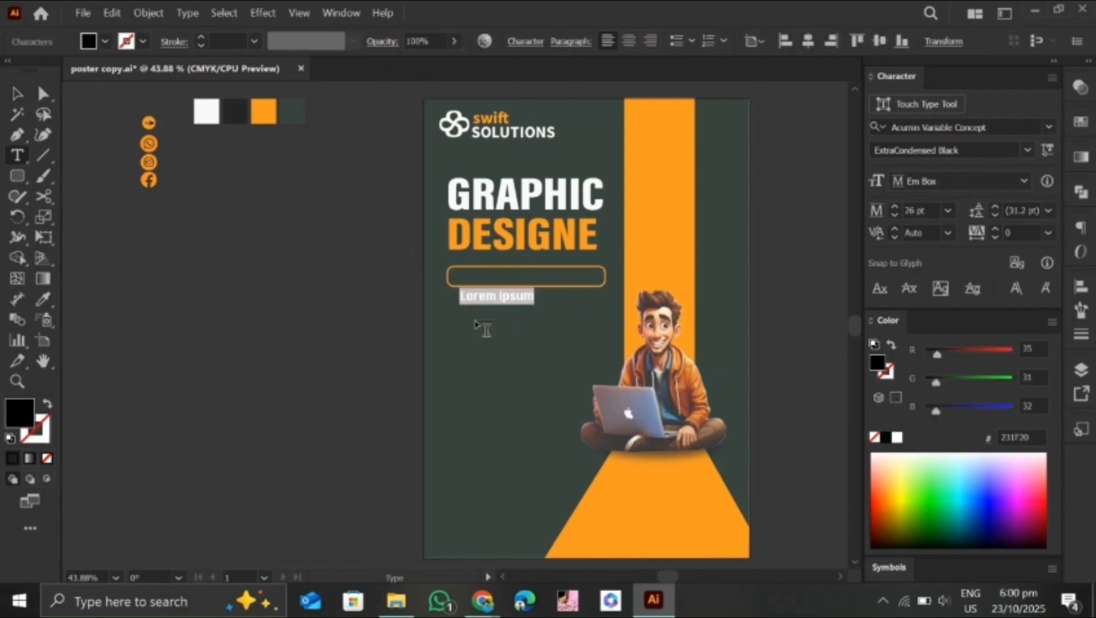
pyautogui.write('GET IN TOUCH WITH US TODAY')
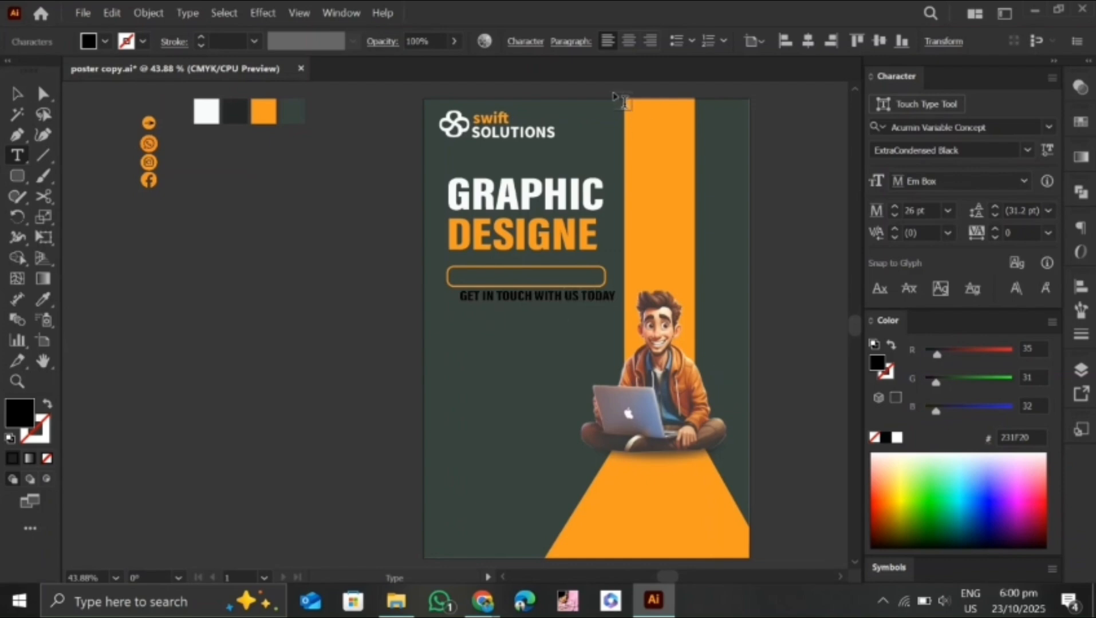
pyautogui.click(19, 99)
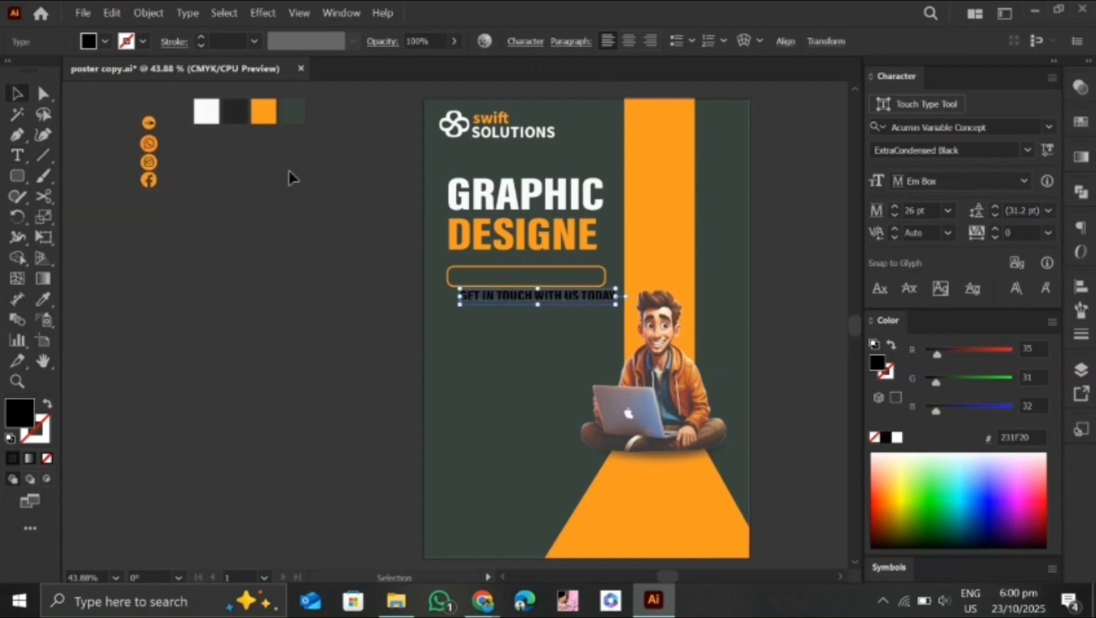
# Set the "GET IN TOUCH WITH US TODAY" line to Source Sans Variable Black and colour it with the white swatch
pyautogui.moveTo(1001, 128); pyautogui.dragTo(864, 156)
pyautogui.write('sans')
pyautogui.click(889, 315)
pyautogui.press('i')
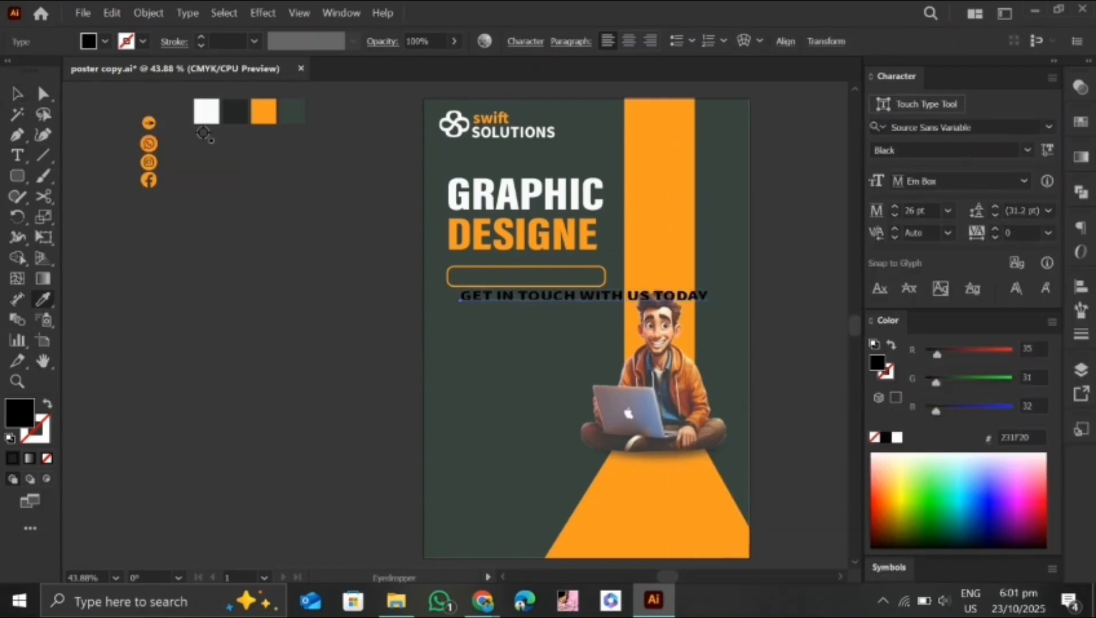
pyautogui.click(205, 116)
# Scale down the "GET IN TOUCH WITH US TODAY" line and centre it inside the orange outlined rectangle
pyautogui.press('v')
pyautogui.moveTo(633, 296); pyautogui.dragTo(591, 279)
pyautogui.moveTo(666, 289); pyautogui.dragTo(602, 284)
pyautogui.moveTo(567, 279); pyautogui.dragTo(552, 276)
pyautogui.moveTo(588, 281)
pyautogui.mouseDown()
pyautogui.moveTo(605, 308)
pyautogui.moveTo(601, 281)
pyautogui.mouseUp()
pyautogui.click(535, 311)
pyautogui.click(531, 275)
pyautogui.click(517, 293)
pyautogui.click(517, 277)
pyautogui.click(517, 315)
pyautogui.click(509, 286)
pyautogui.click(93, 263)
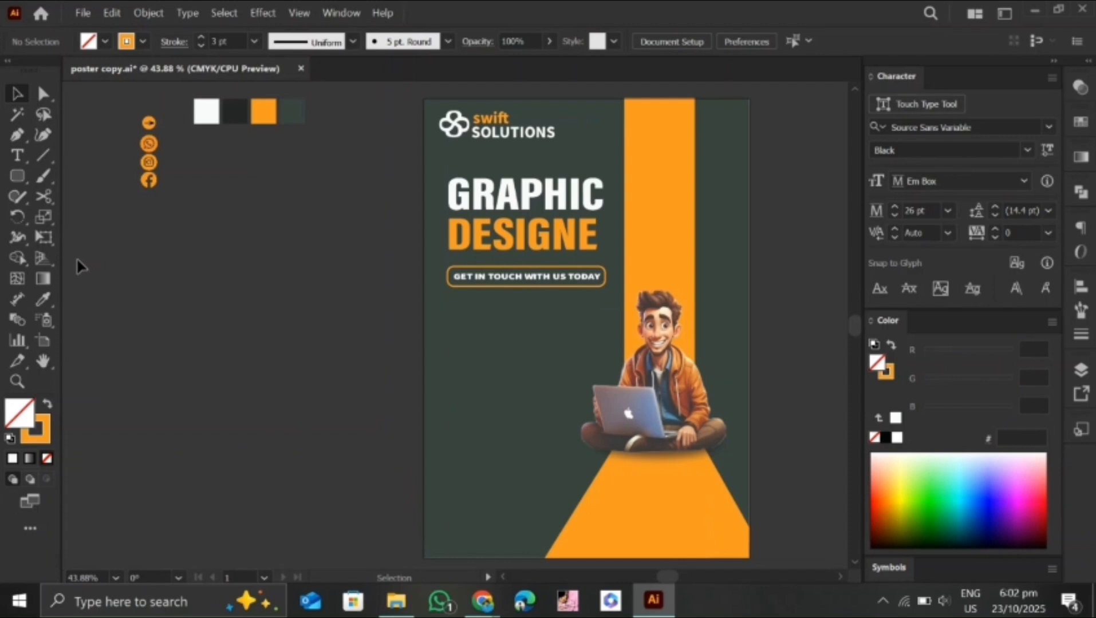
# Add an orange outlined rounded rectangle, 276 by 250 pt with a 9 pt corner radius, in the poster's lower half
pyautogui.click(17, 176)
pyautogui.click(520, 329)
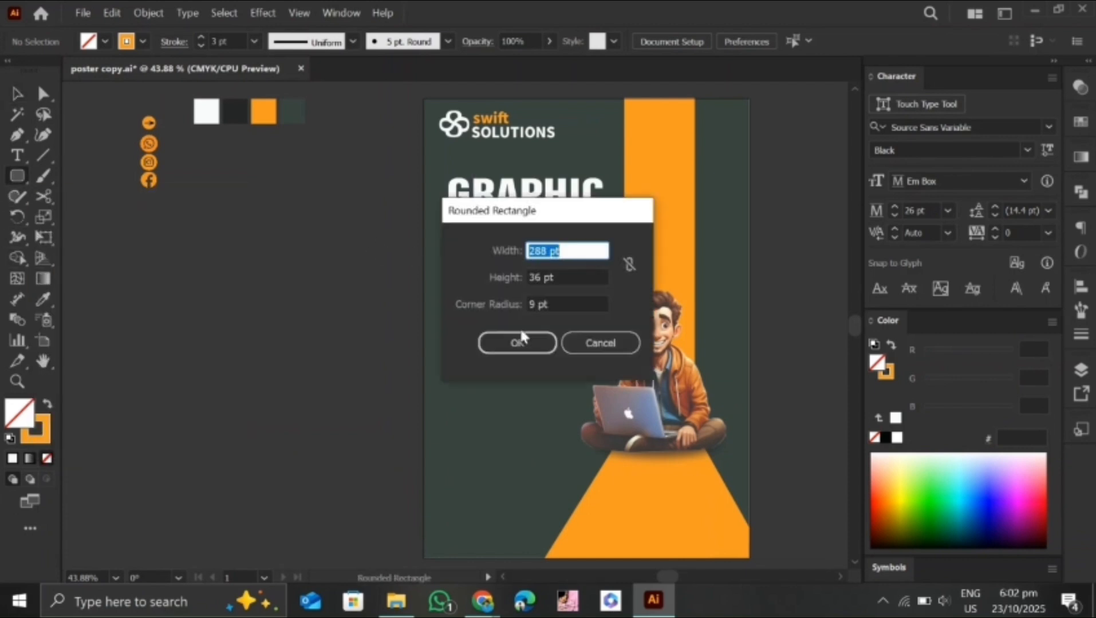
pyautogui.write('276')
pyautogui.press('Tab')
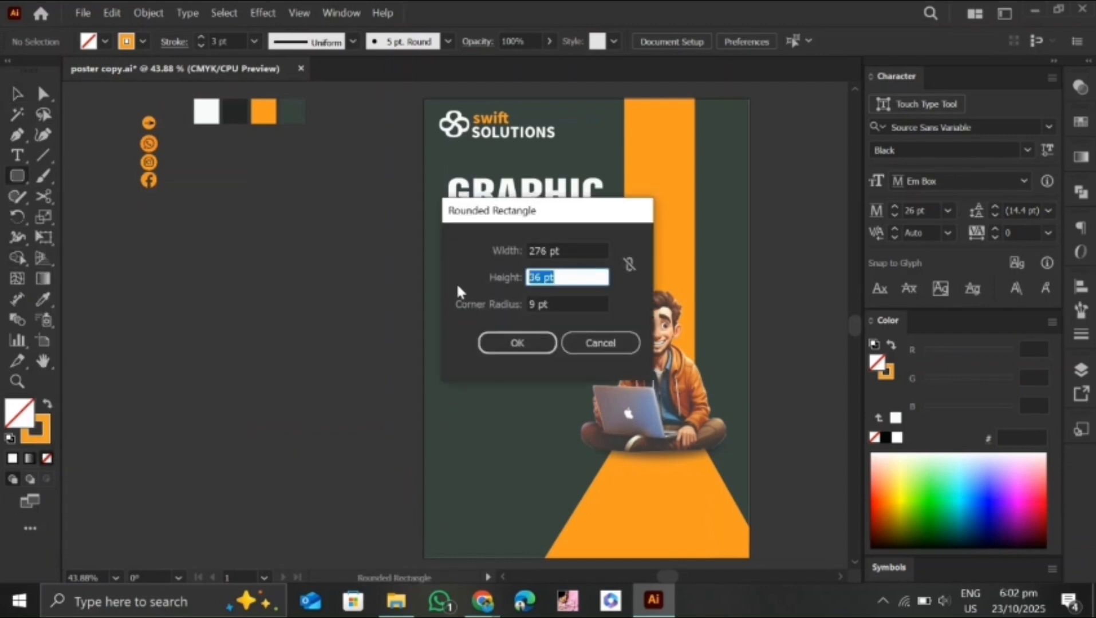
pyautogui.write('25')
pyautogui.press('Return')
# Place the large frame below the tagline, left-aligned with the tagline box, and round its corners slightly more
pyautogui.press('v')
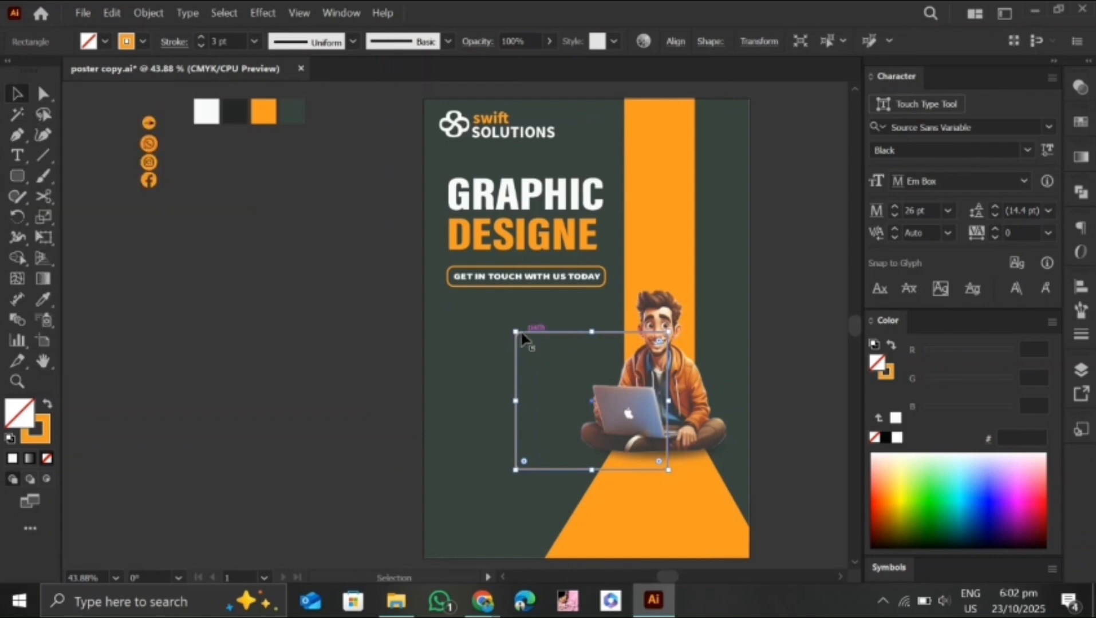
pyautogui.moveTo(583, 400); pyautogui.dragTo(521, 375)
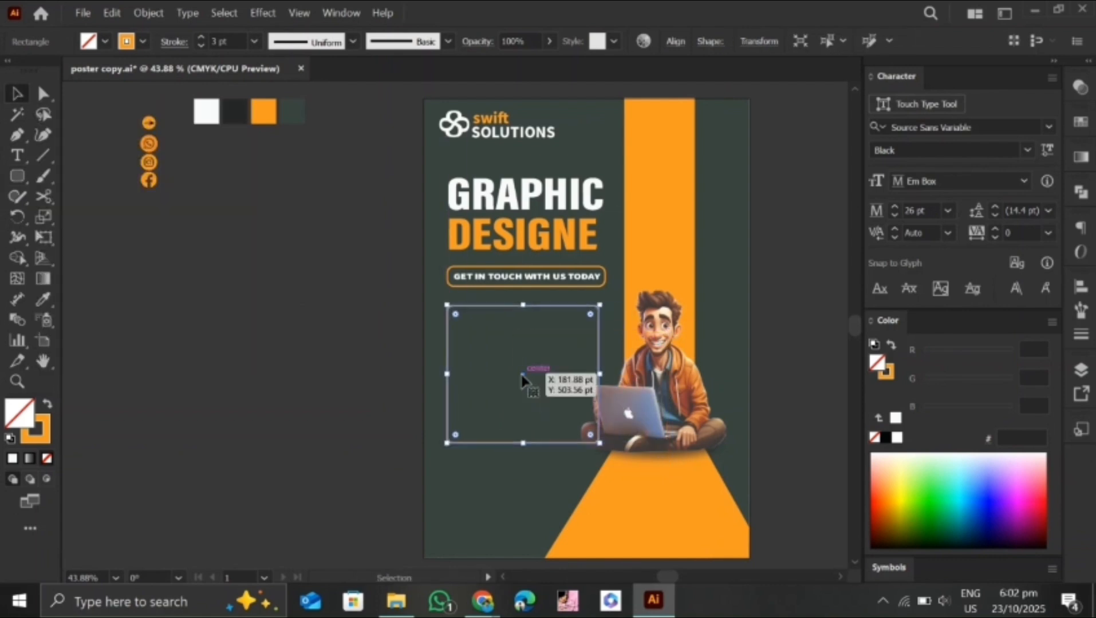
pyautogui.press('Down')
pyautogui.press('Down')
pyautogui.press('Down')
pyautogui.press('Down')
pyautogui.press('Down')
pyautogui.press('Down')
pyautogui.press('Down')
pyautogui.press('Down')
pyautogui.press('Down')
pyautogui.press('Down')
pyautogui.press('Down')
pyautogui.press('Down')
pyautogui.press('Down')
pyautogui.press('Down')
pyautogui.press('Down')
pyautogui.press('Down')
pyautogui.press('Down')
pyautogui.press('Down')
pyautogui.press('Down')
pyautogui.press('Down')
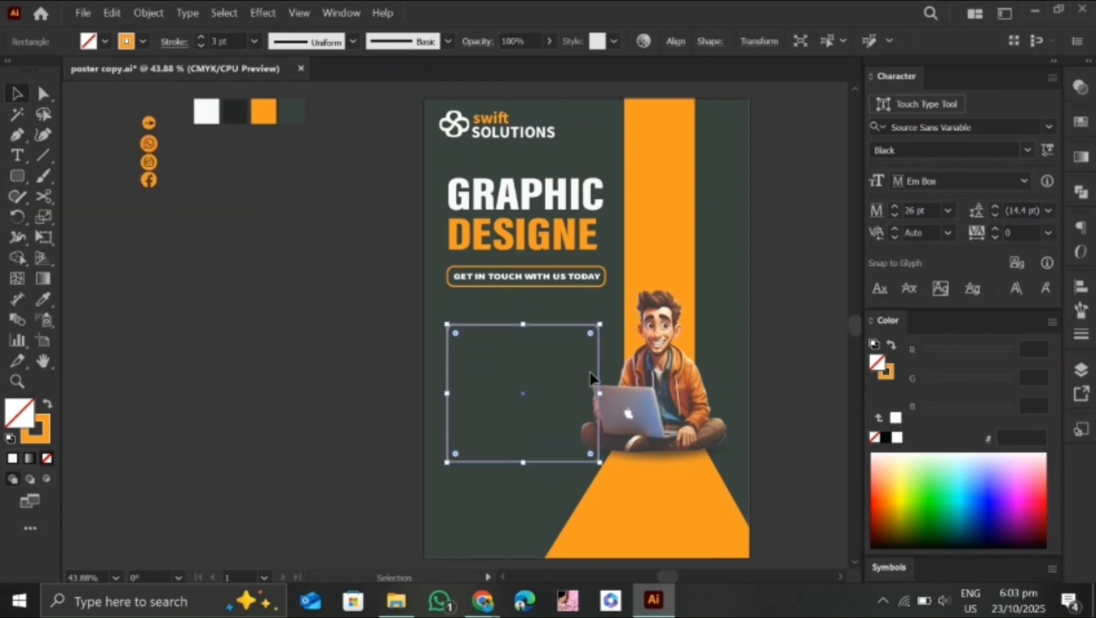
pyautogui.moveTo(590, 333); pyautogui.dragTo(588, 338)
pyautogui.click(589, 299)
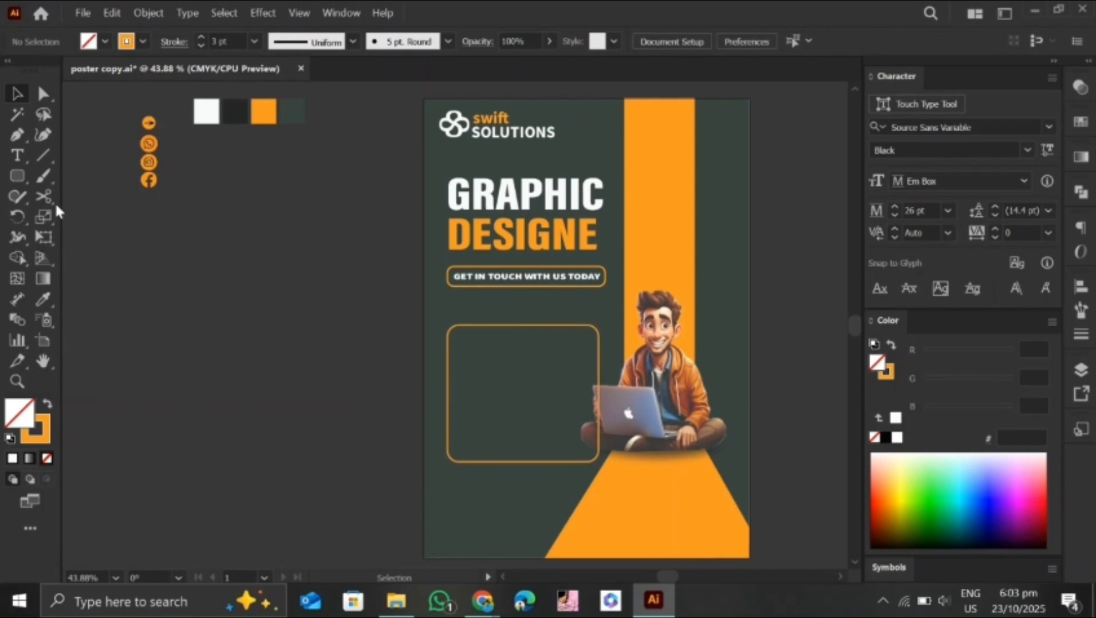
# Cut the frame with Scissors on its right side and bottom edge, and delete the lower-right section overlapping the character
pyautogui.rightClick(50, 199)
pyautogui.press('c')
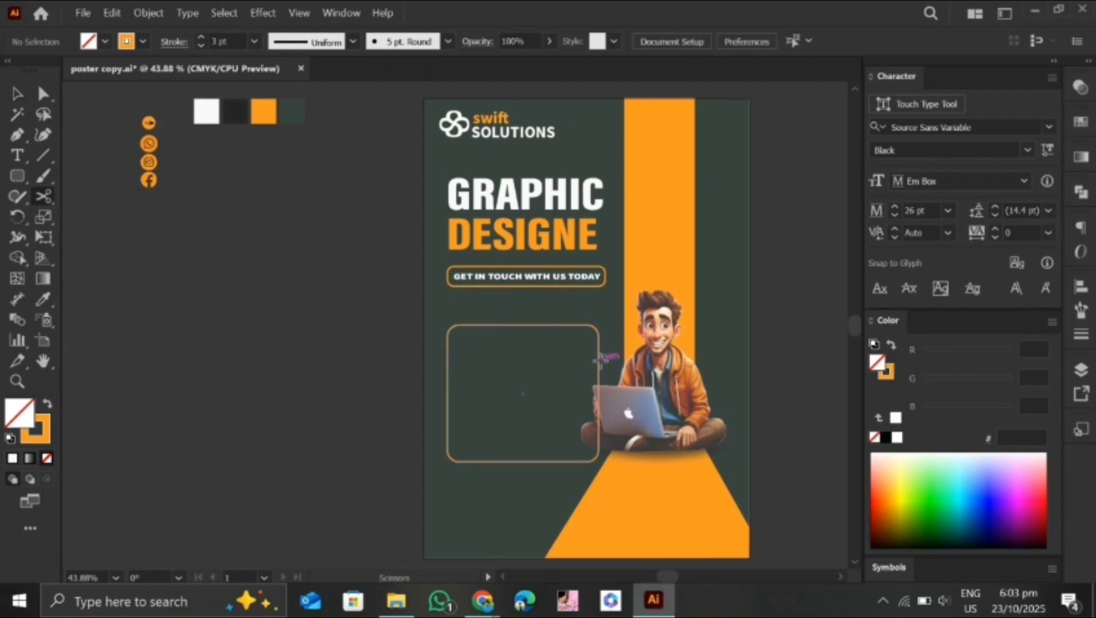
pyautogui.click(599, 359)
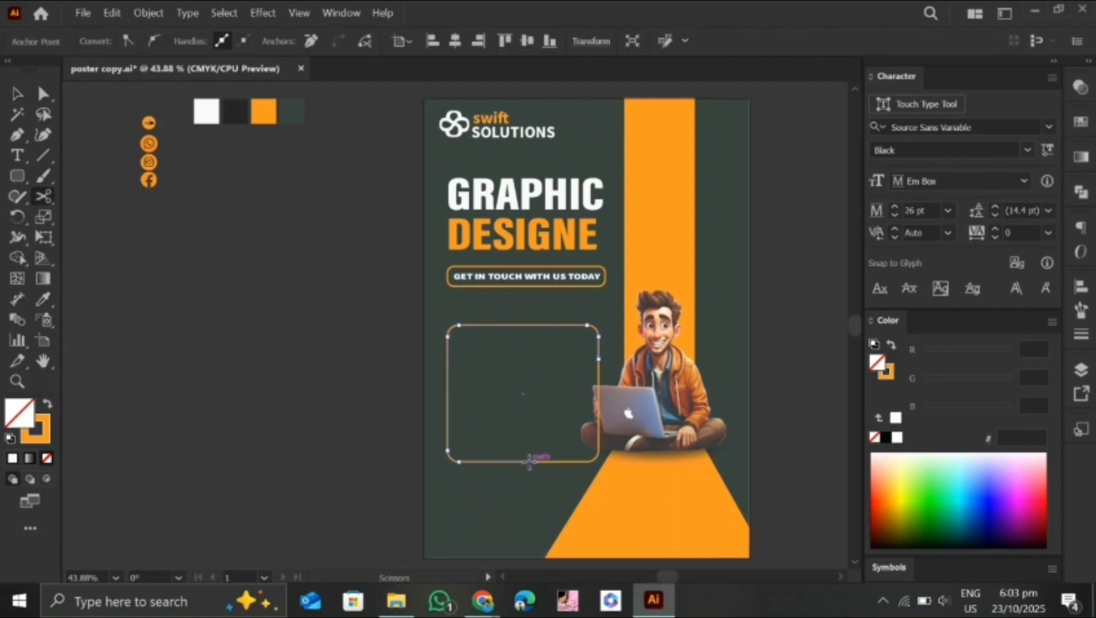
pyautogui.click(17, 93)
pyautogui.click(72, 171)
pyautogui.click(567, 462)
pyautogui.press('Delete')
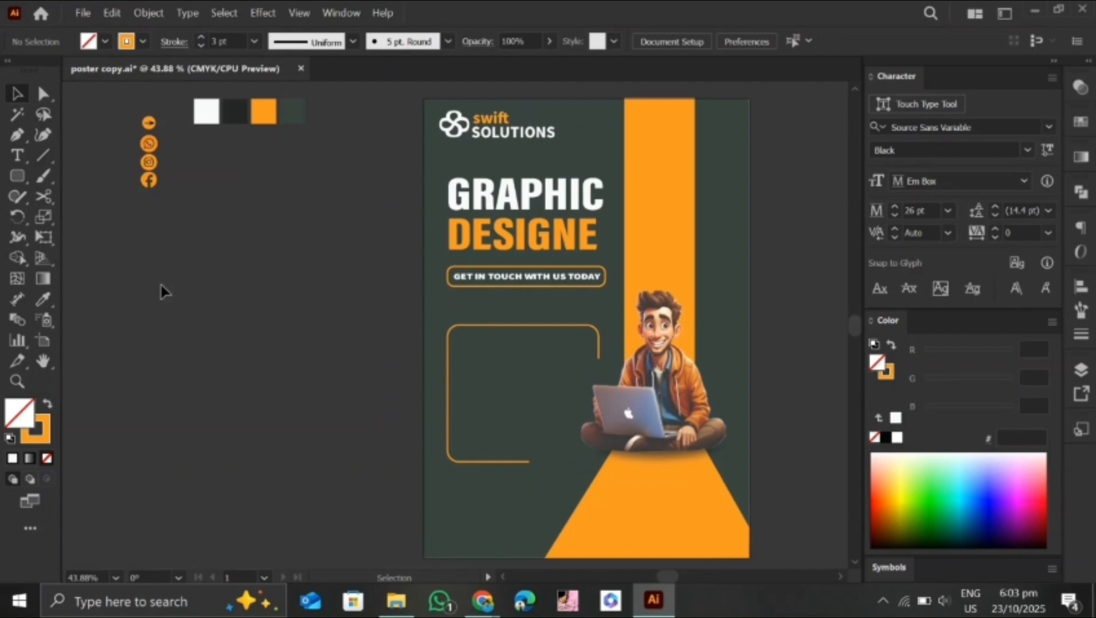
# Add a rounded rectangle, 196 by 40 pt with a 9 pt corner radius, near the top of the frame
pyautogui.click(503, 322)
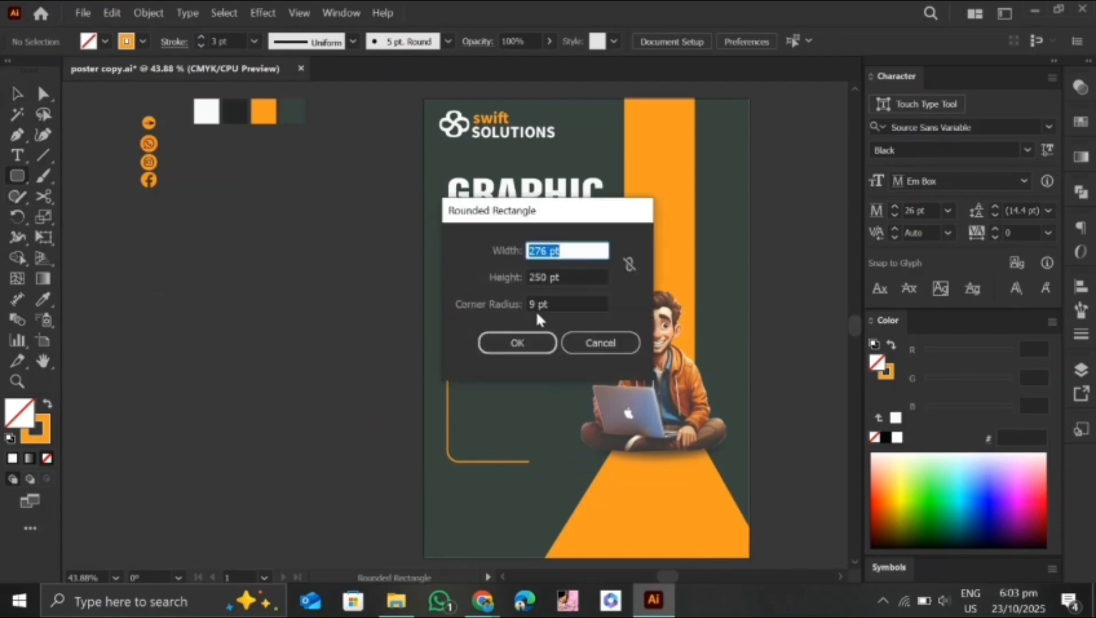
pyautogui.write('196')
pyautogui.press('Tab')
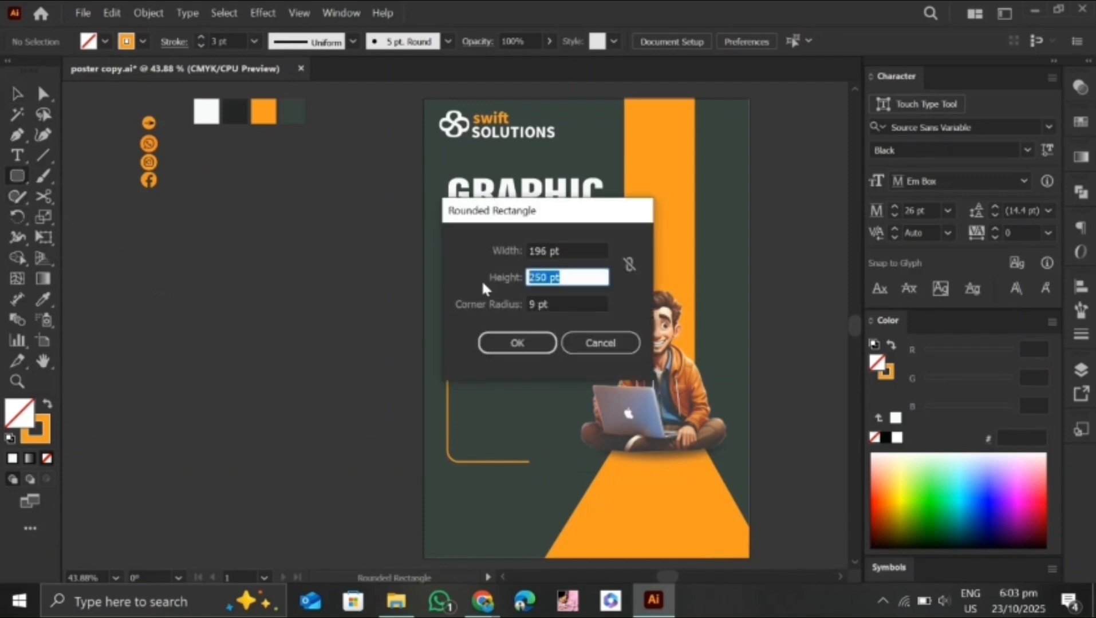
pyautogui.write('40')
pyautogui.press('Return')
# Change the small rounded rectangle to a solid orange fill without a stroke and centre it on the frame's top edge
pyautogui.press('v')
pyautogui.hotkey('shift', 'x')
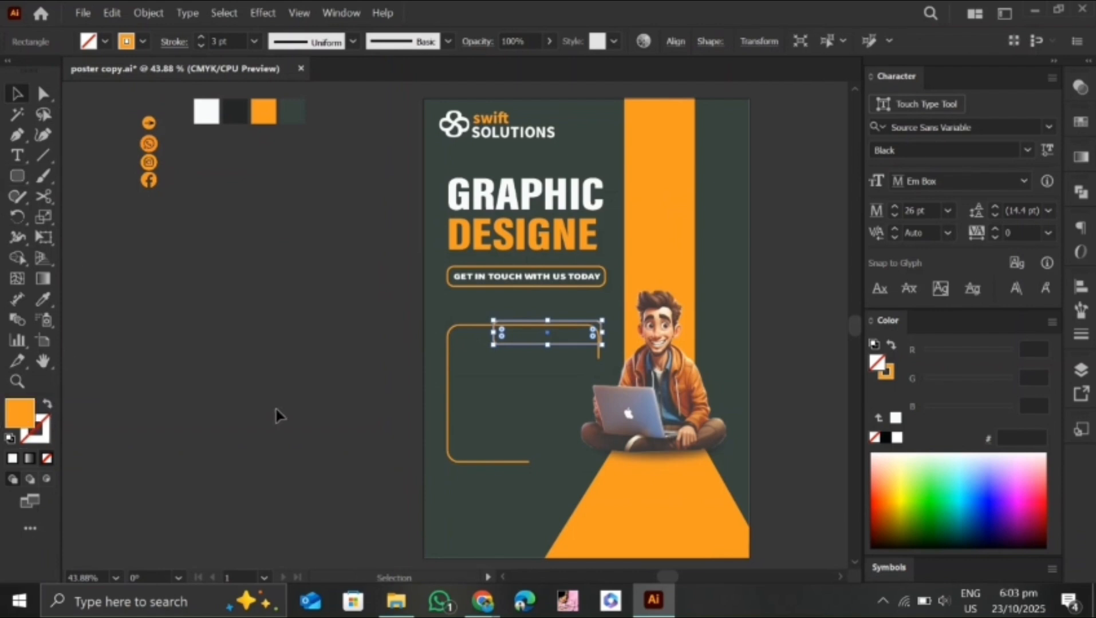
pyautogui.moveTo(589, 332); pyautogui.dragTo(569, 325)
pyautogui.click(501, 371)
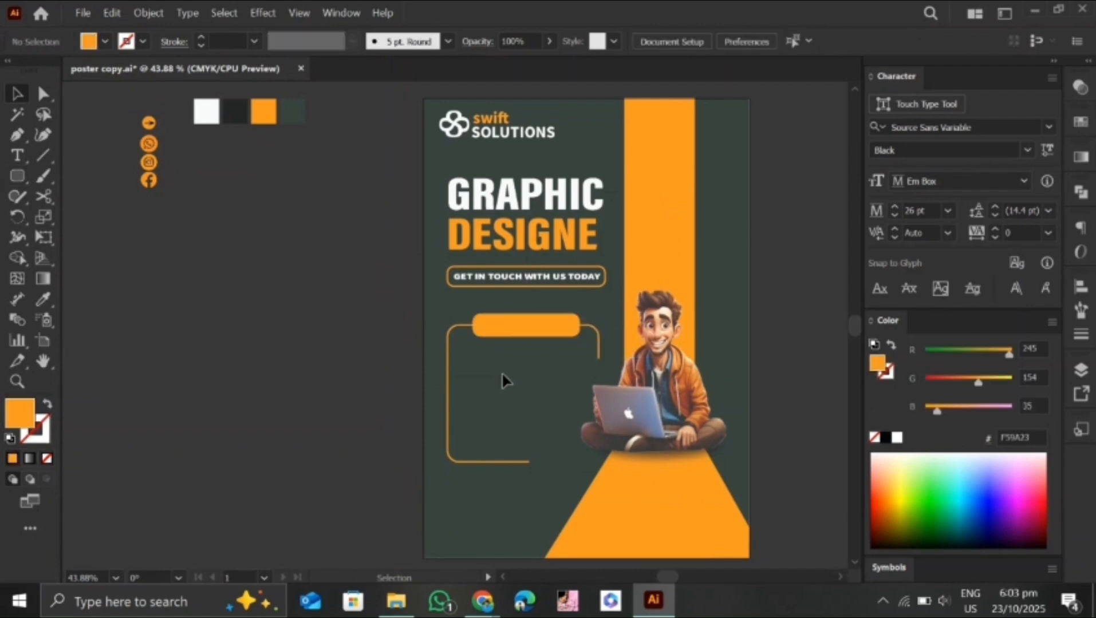
# Add the text "OUR SERVICES" at 26 pt over the solid orange label
pyautogui.click(17, 155)
pyautogui.click(492, 321)
pyautogui.write('ou')
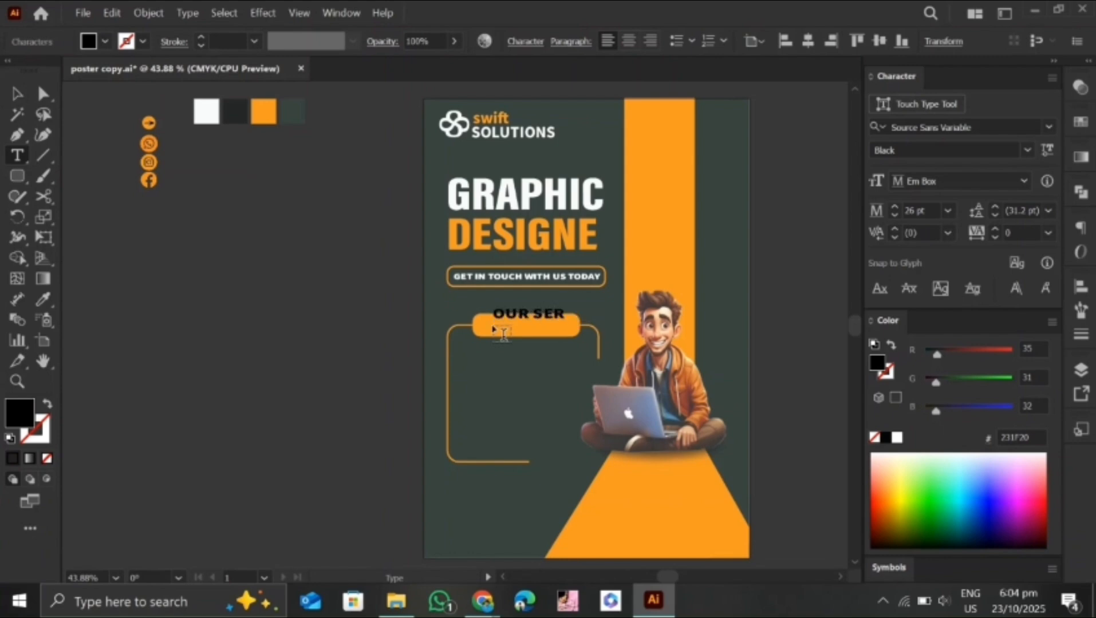
pyautogui.click(17, 94)
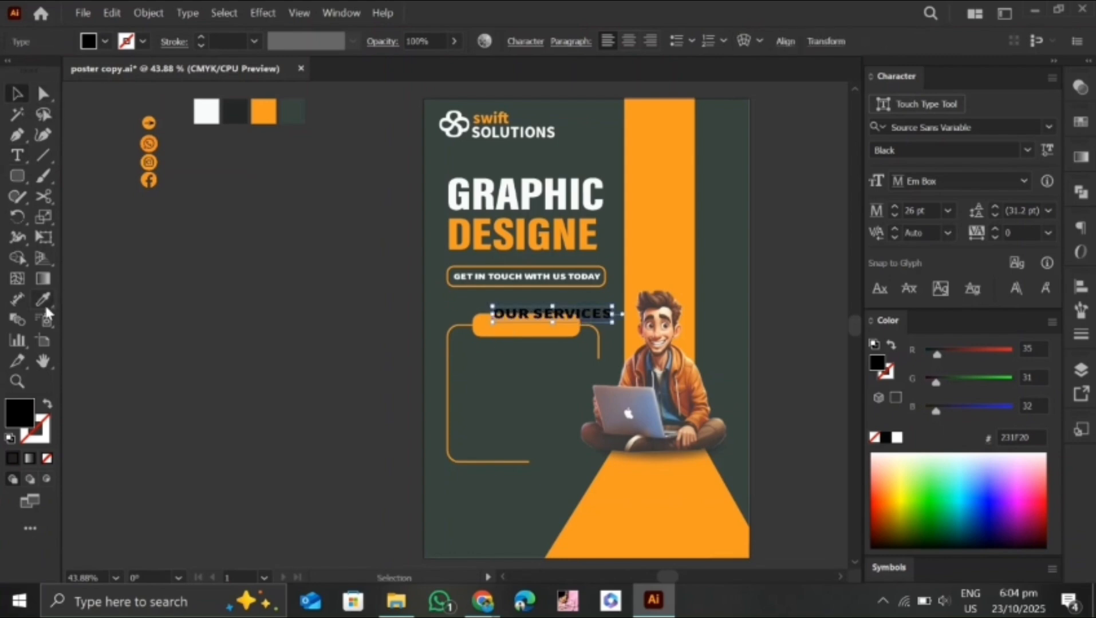
# Colour "OUR SERVICES" with the white swatch, scale it to about 22 pt and fit it inside the orange label
pyautogui.click(206, 111)
pyautogui.moveTo(566, 318); pyautogui.dragTo(584, 334)
pyautogui.press('Left')
pyautogui.press('Left')
pyautogui.press('Left')
pyautogui.press('Left')
pyautogui.press('Left')
pyautogui.press('Left')
pyautogui.press('Left')
pyautogui.press('Left')
# Set the "OUR SERVICES" text weight to Bold and keep it centred on its label
pyautogui.click(1027, 150)
pyautogui.click(905, 295)
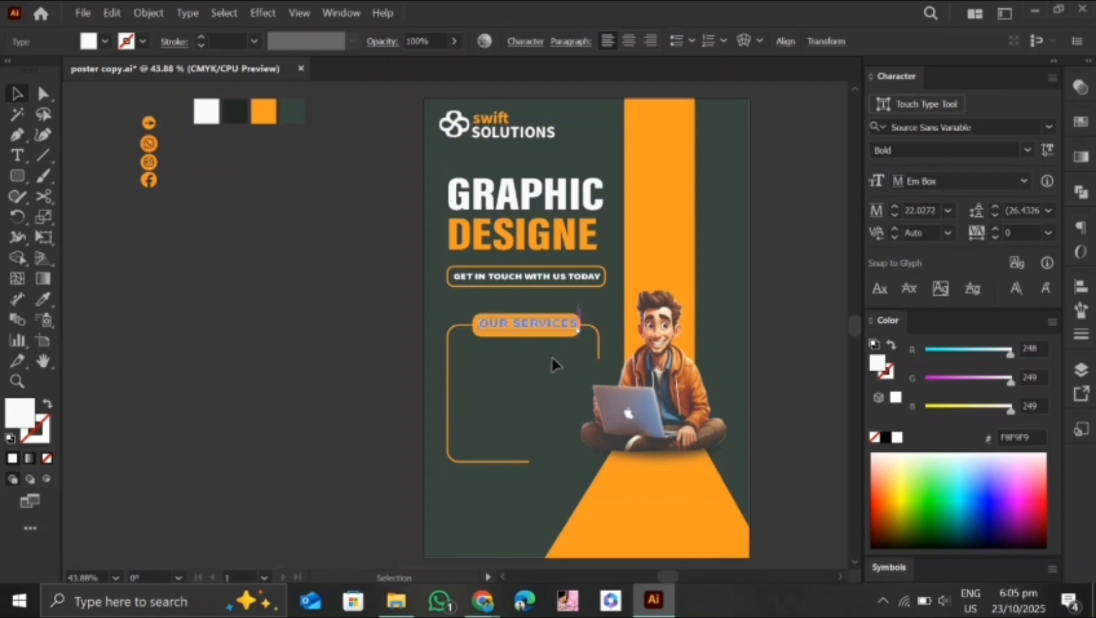
pyautogui.click(574, 386)
pyautogui.click(531, 324)
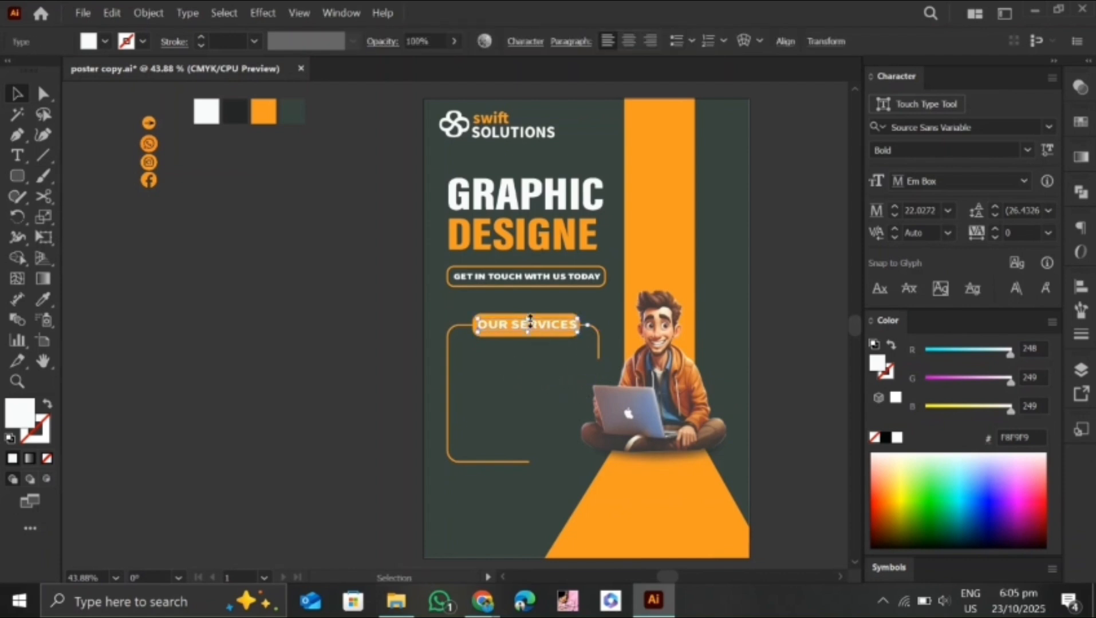
pyautogui.click(536, 389)
# Move the arrow icon from beside the artboard into the frame's upper-left area and bring it to the front
pyautogui.moveTo(161, 143); pyautogui.dragTo(472, 358)
pyautogui.scroll(4, 489, 362)
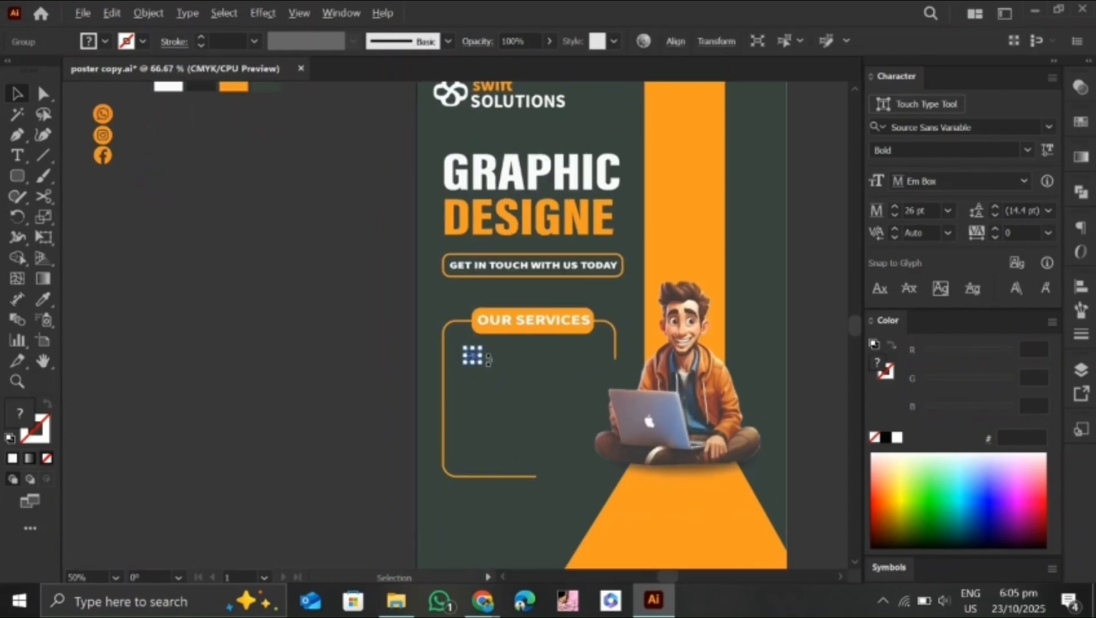
pyautogui.rightClick(491, 363)
pyautogui.moveTo(535, 502)
pyautogui.click(686, 502)
pyautogui.click(529, 427)
pyautogui.click(440, 357)
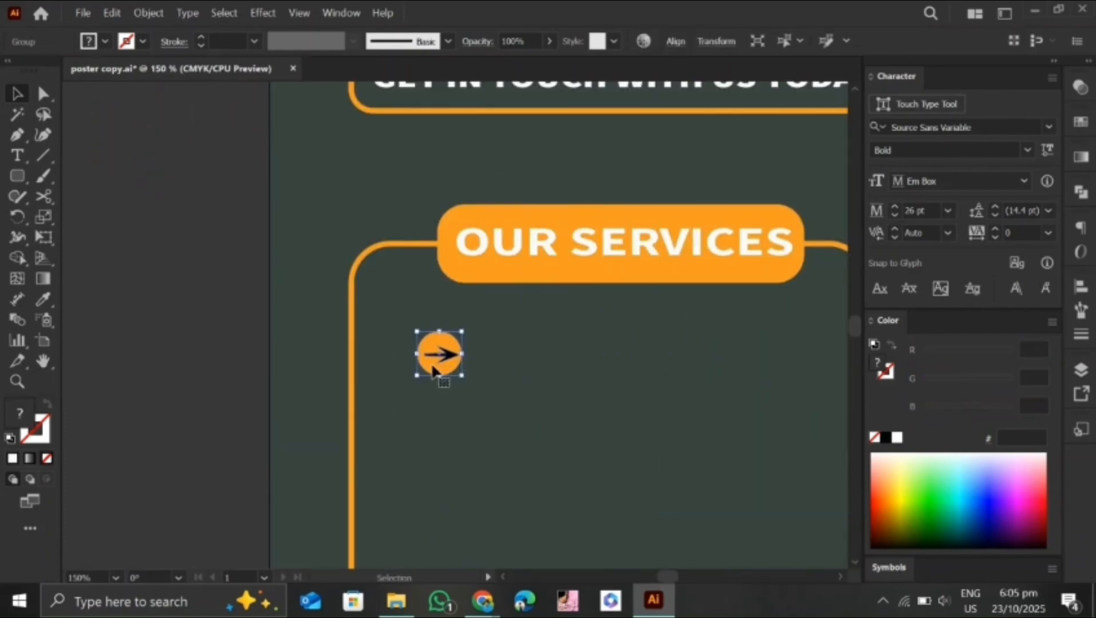
# Duplicate the arrow icon downward at even spacing to form a column of eight arrows inside the frame
pyautogui.scroll(-5, 444, 294)
pyautogui.moveTo(444, 186); pyautogui.dragTo(446, 231)
pyautogui.hotkey('ctrl', 'd')
pyautogui.hotkey('ctrl', 'd')
pyautogui.hotkey('ctrl', 'd')
pyautogui.hotkey('ctrl', 'd')
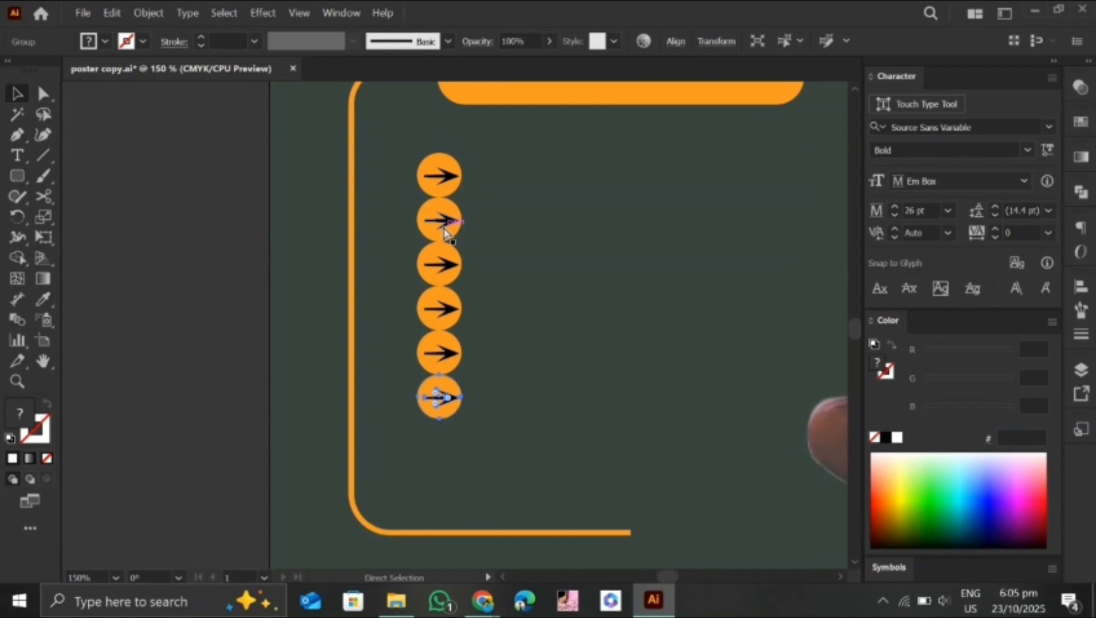
pyautogui.hotkey('ctrl', 'd')
pyautogui.hotkey('ctrl', 'd')
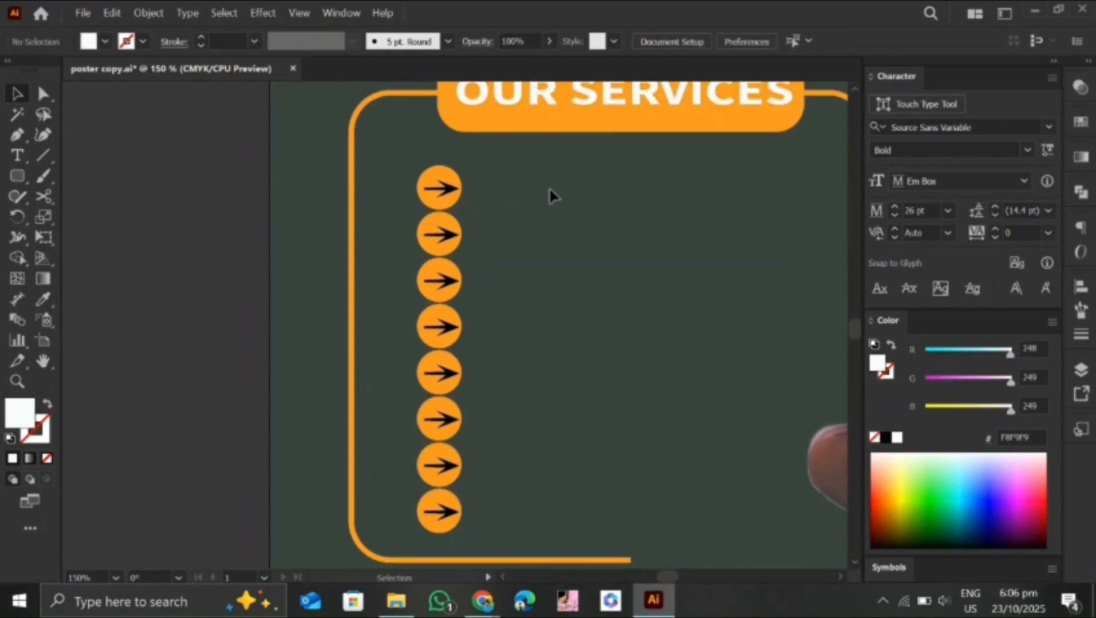
pyautogui.moveTo(550, 190); pyautogui.dragTo(441, 186)
# Add the text "LOGO DESIGN" at 16 pt beside the first arrow
pyautogui.click(17, 155)
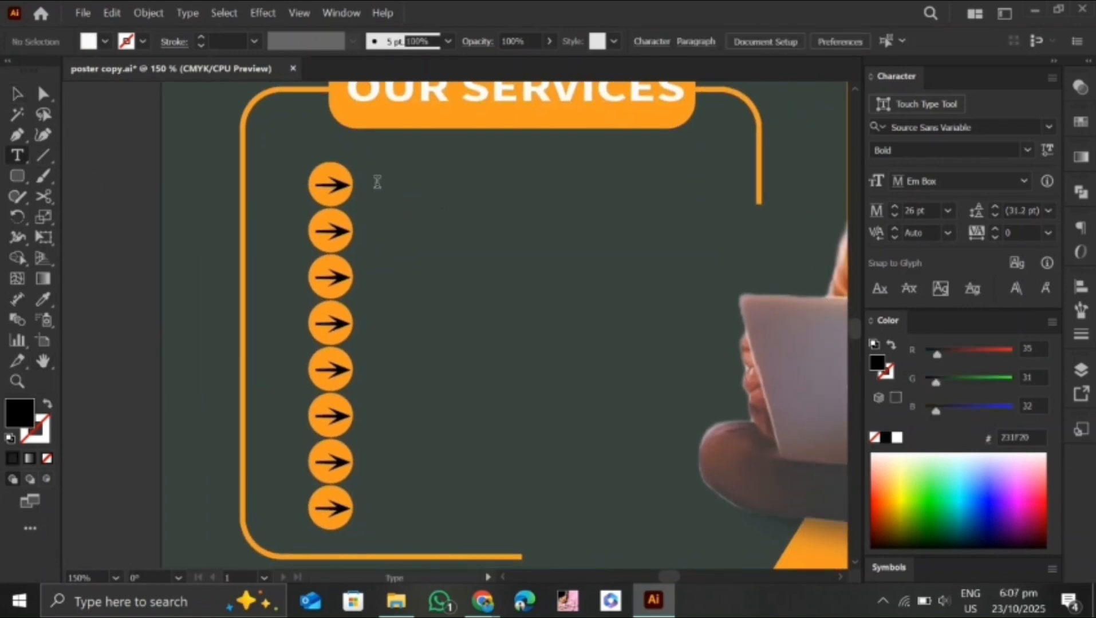
pyautogui.click(378, 182)
pyautogui.click(894, 207)
pyautogui.click(893, 215)
pyautogui.write('LOGO DESIGN')
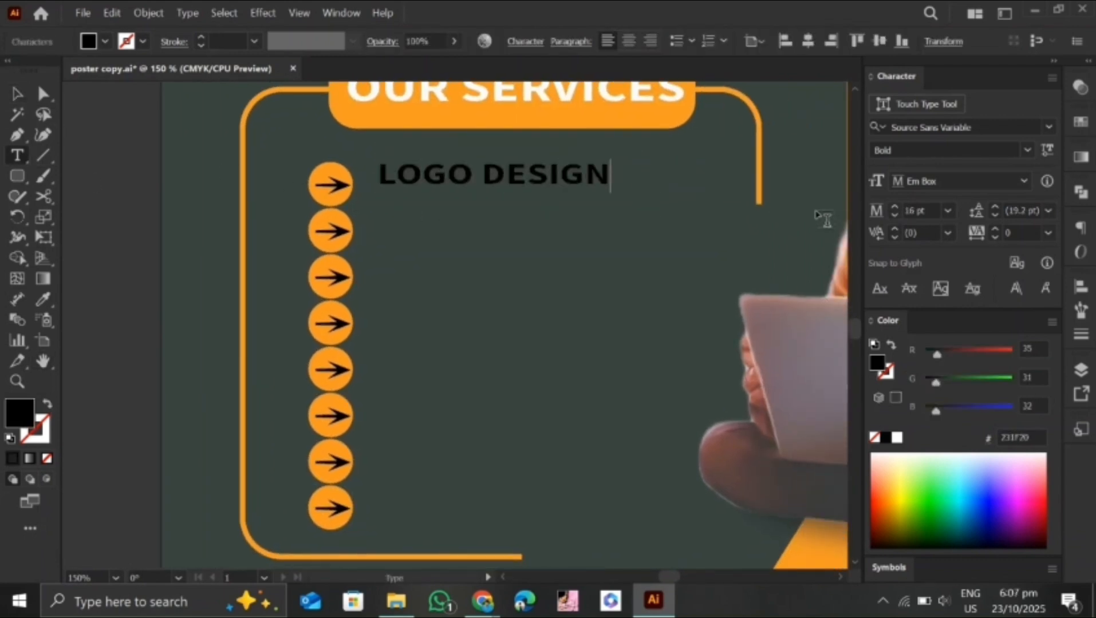
# Apply the white "OUR SERVICES" text style to "LOGO DESIGN", scale it to about 17 pt and place it beside the first arrow
pyautogui.click(44, 300)
pyautogui.click(438, 100)
pyautogui.click(18, 94)
pyautogui.click(44, 299)
pyautogui.click(438, 97)
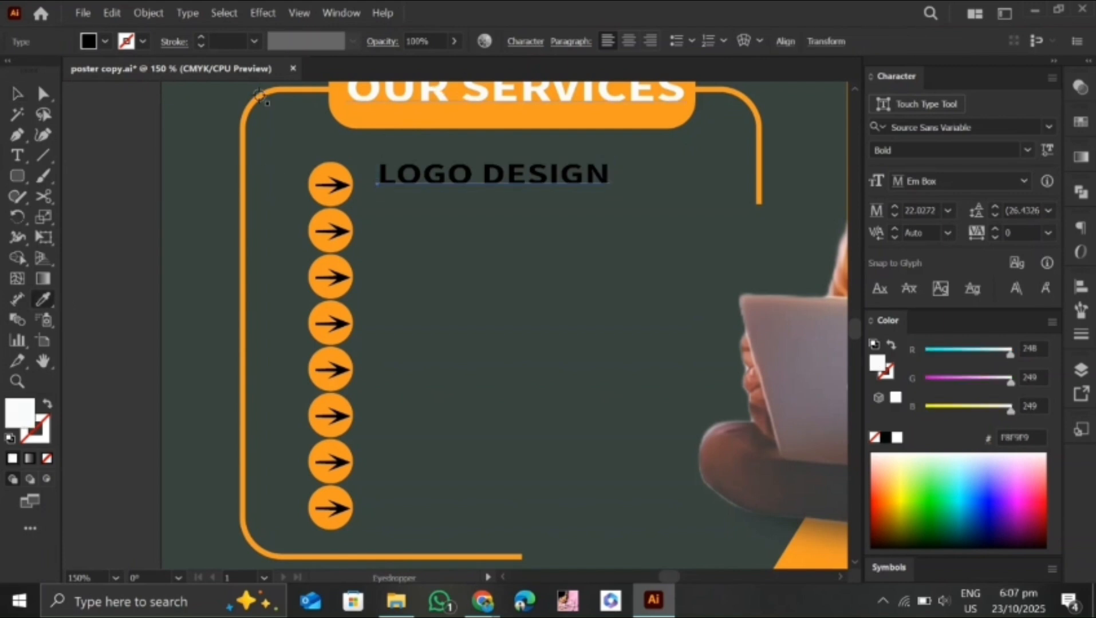
pyautogui.click(17, 94)
pyautogui.moveTo(540, 176); pyautogui.dragTo(524, 192)
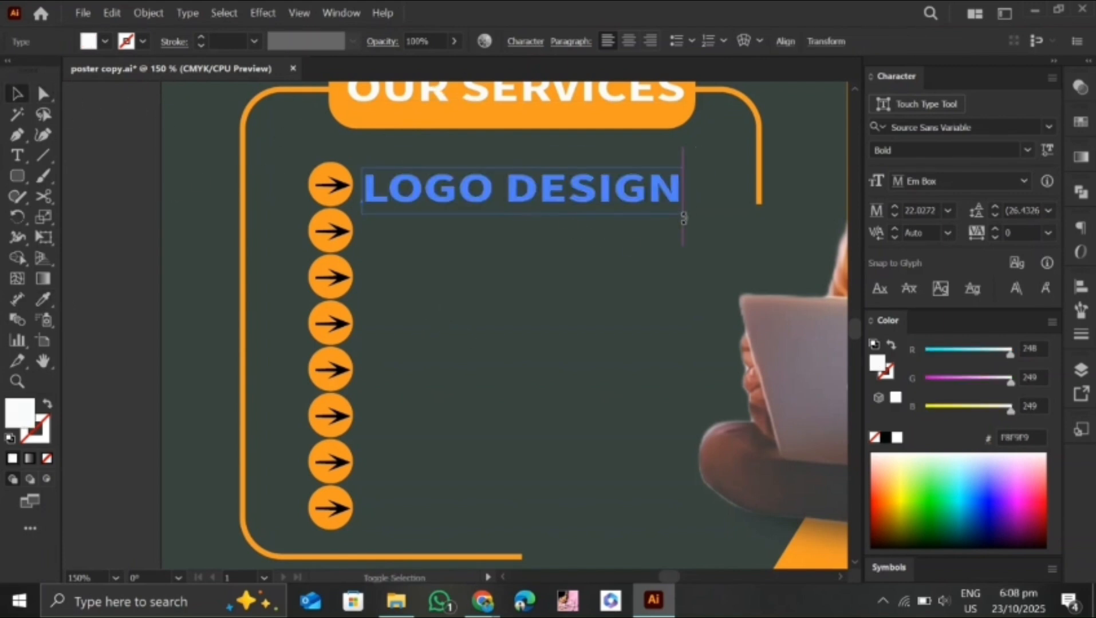
pyautogui.keyDown('alt'); pyautogui.keyDown('shift'); pyautogui.moveTo(682, 212); pyautogui.dragTo(648, 208); pyautogui.keyUp('shift'); pyautogui.keyUp('alt')
pyautogui.moveTo(553, 190); pyautogui.dragTo(510, 183)
# Duplicate the "LOGO DESIGN" text downward at even spacing so that each of the eight arrows has a line
pyautogui.click(550, 252)
pyautogui.keyDown('alt'); pyautogui.moveTo(523, 184); pyautogui.dragTo(523, 230); pyautogui.keyUp('alt')
pyautogui.click(549, 280)
pyautogui.hotkey('ctrl', 'd')
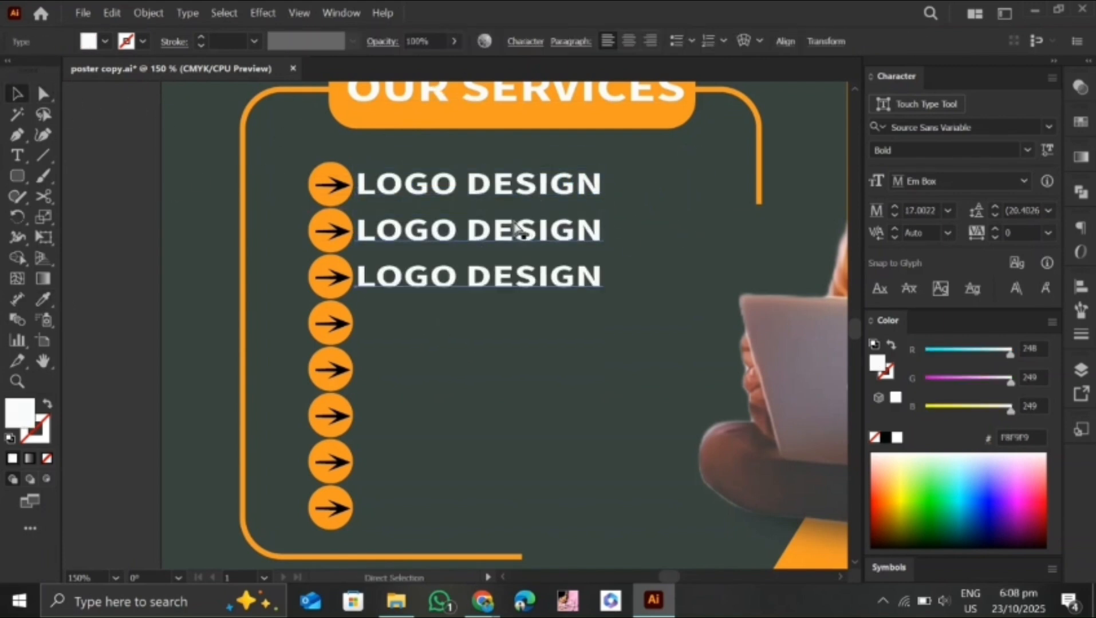
pyautogui.hotkey('ctrl', 'd')
pyautogui.hotkey('ctrl', 'd')
pyautogui.hotkey('ctrl', 'd')
pyautogui.hotkey('ctrl', 'd')
pyautogui.hotkey('ctrl', 'd')
# Replace the second and third list lines with "BROCHURE DESIGN" and "FLYER DESIGN"
pyautogui.press('t')
pyautogui.moveTo(602, 232); pyautogui.dragTo(371, 263)
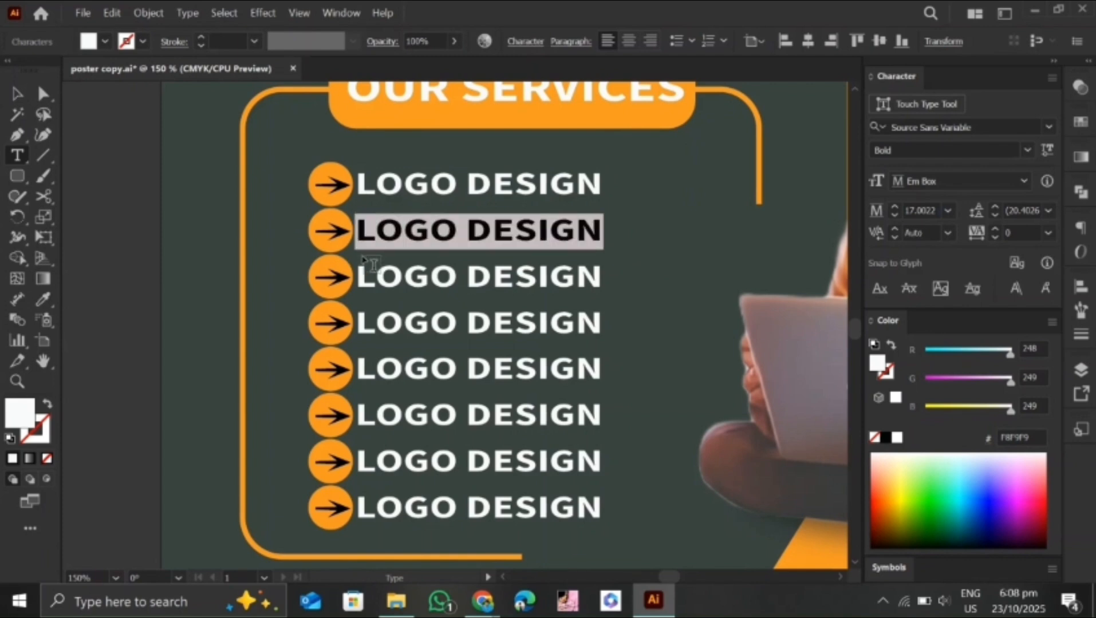
pyautogui.write('BROCH')
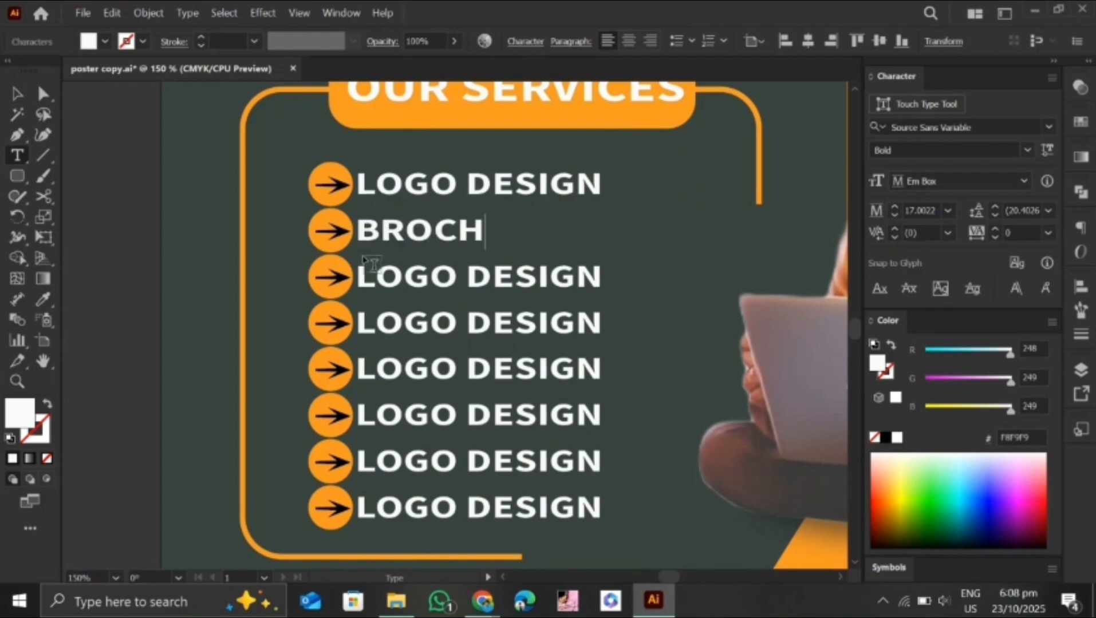
pyautogui.write('URE DESIGN')
pyautogui.moveTo(603, 280); pyautogui.dragTo(359, 282)
pyautogui.write('FL')
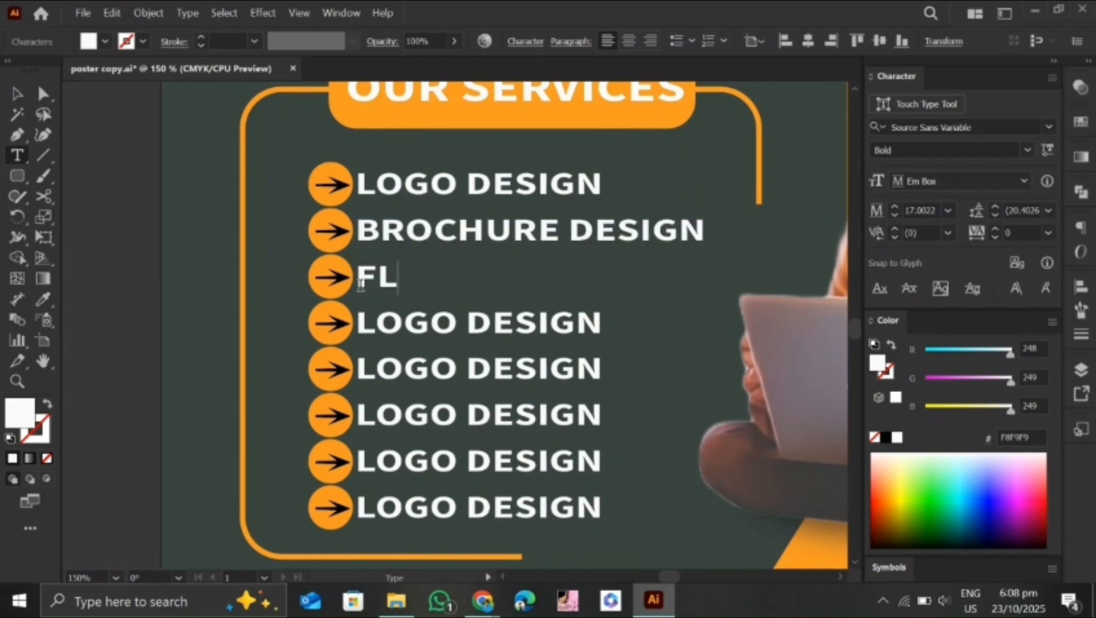
pyautogui.write('YER DESIGN')
# Replace the fourth and fifth list lines with "BUSINESS CARD" and "SOCIAL MEDIA POSTS"
pyautogui.moveTo(604, 325); pyautogui.dragTo(358, 327)
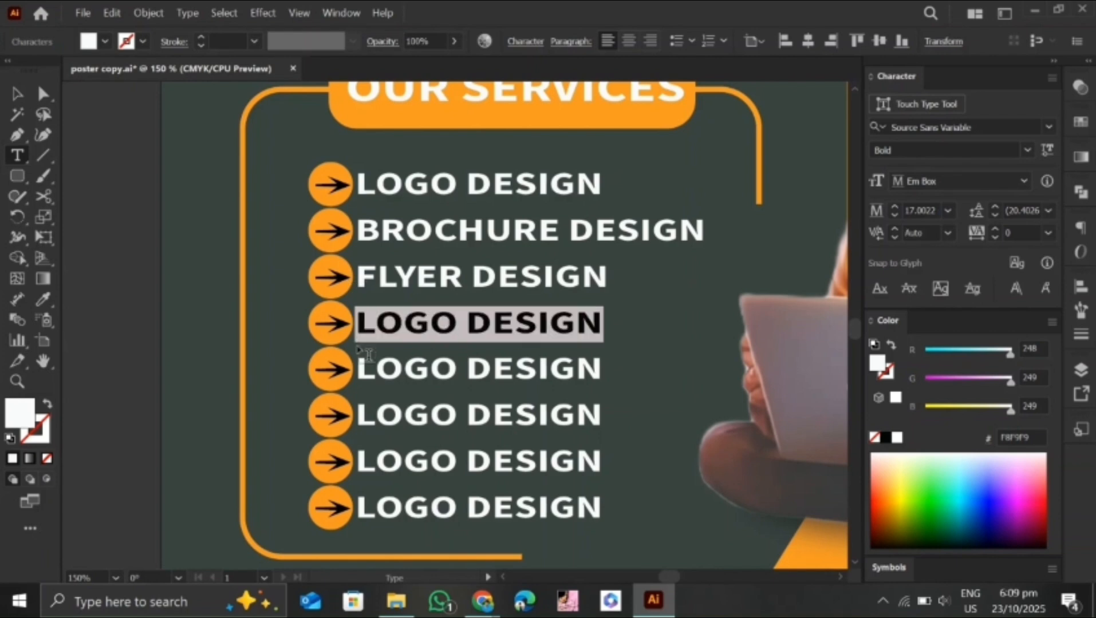
pyautogui.write('BUSINESS C')
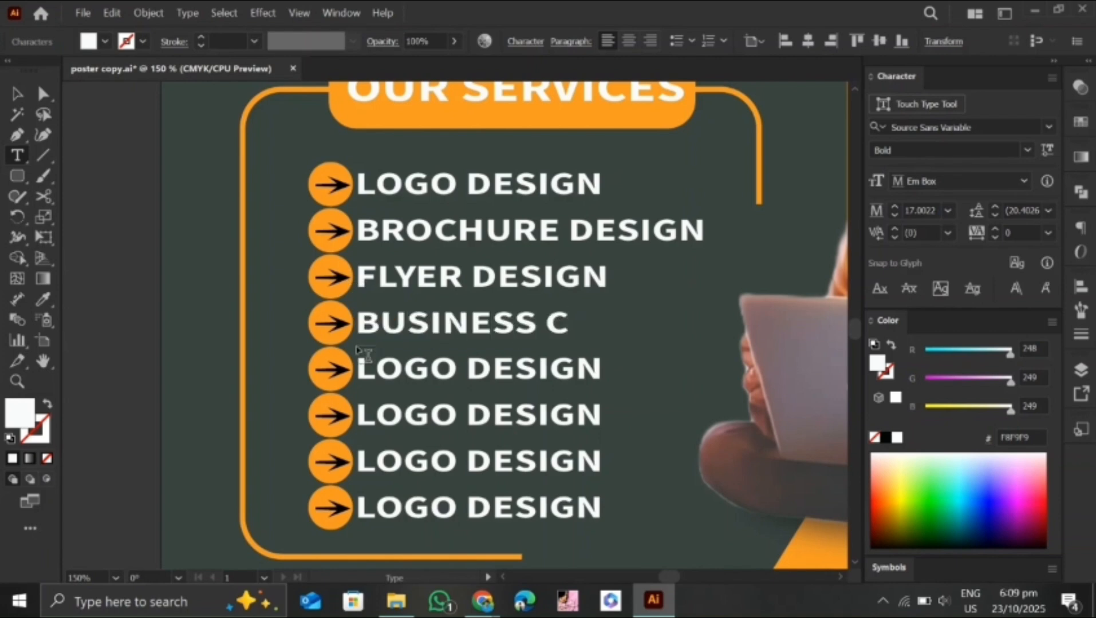
pyautogui.write('ARD')
pyautogui.moveTo(611, 367); pyautogui.dragTo(358, 401)
pyautogui.write('SOCIAL')
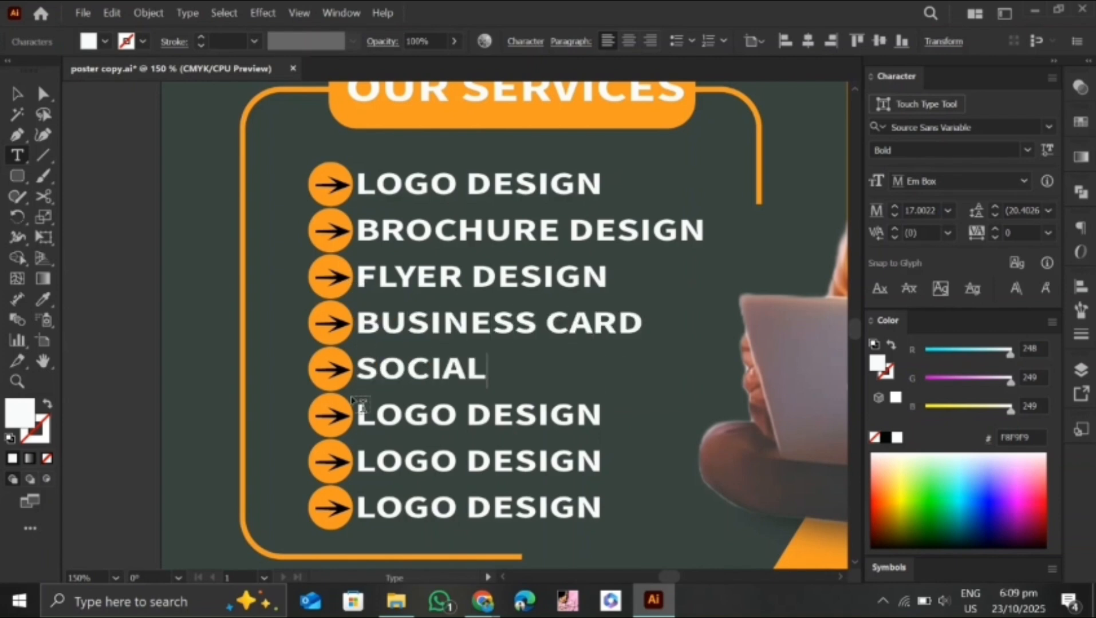
pyautogui.write(' MEDIA POSTS')
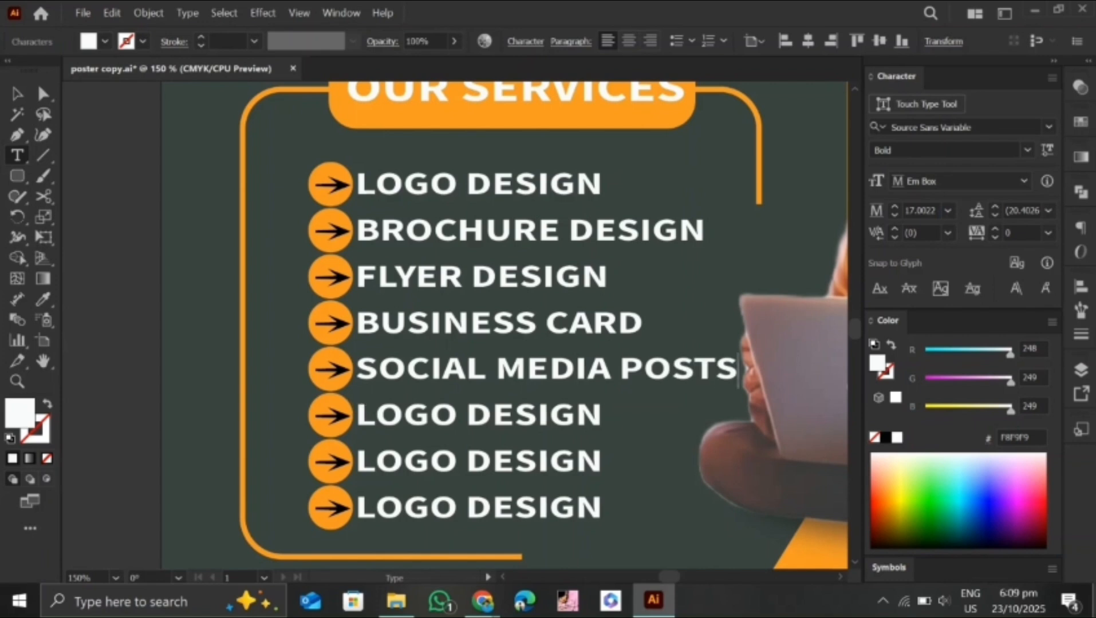
# Replace the last three list lines with "EBOOK COVERS", "LETTER HEADS" and "CARD DESIGN"
pyautogui.moveTo(606, 415); pyautogui.dragTo(358, 414)
pyautogui.write('EBOOK COVERS')
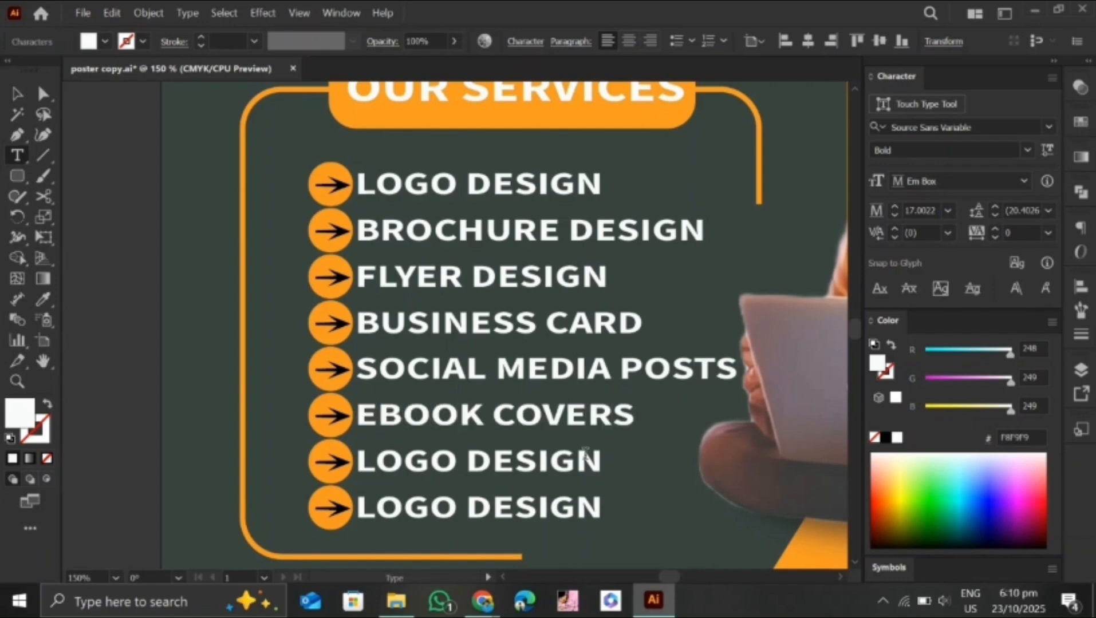
pyautogui.moveTo(602, 459); pyautogui.dragTo(355, 461)
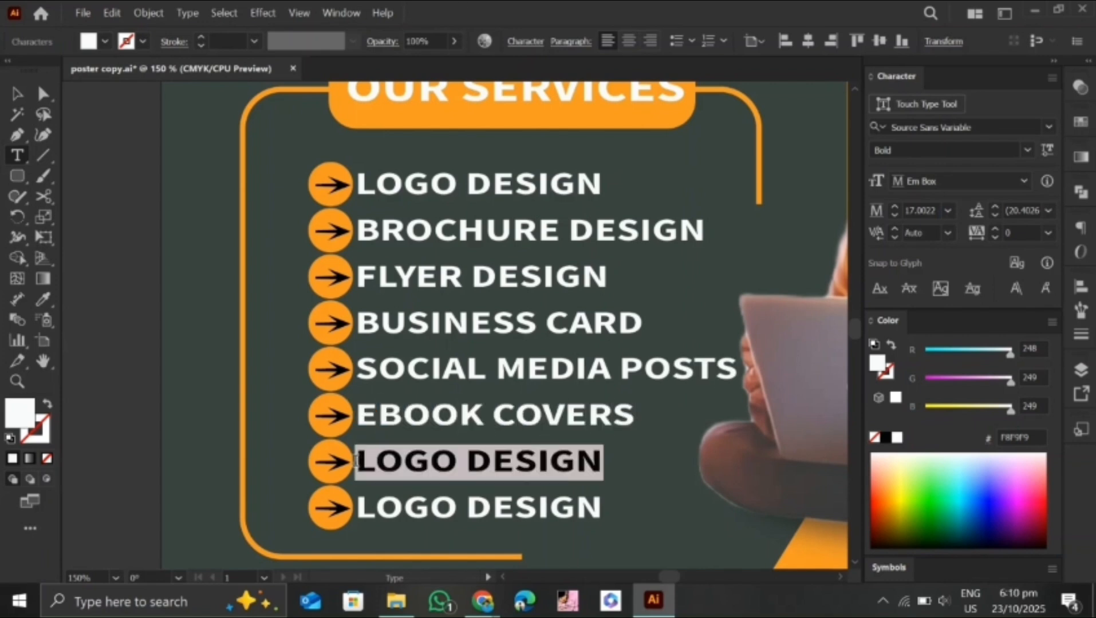
pyautogui.write('LETTER HEA')
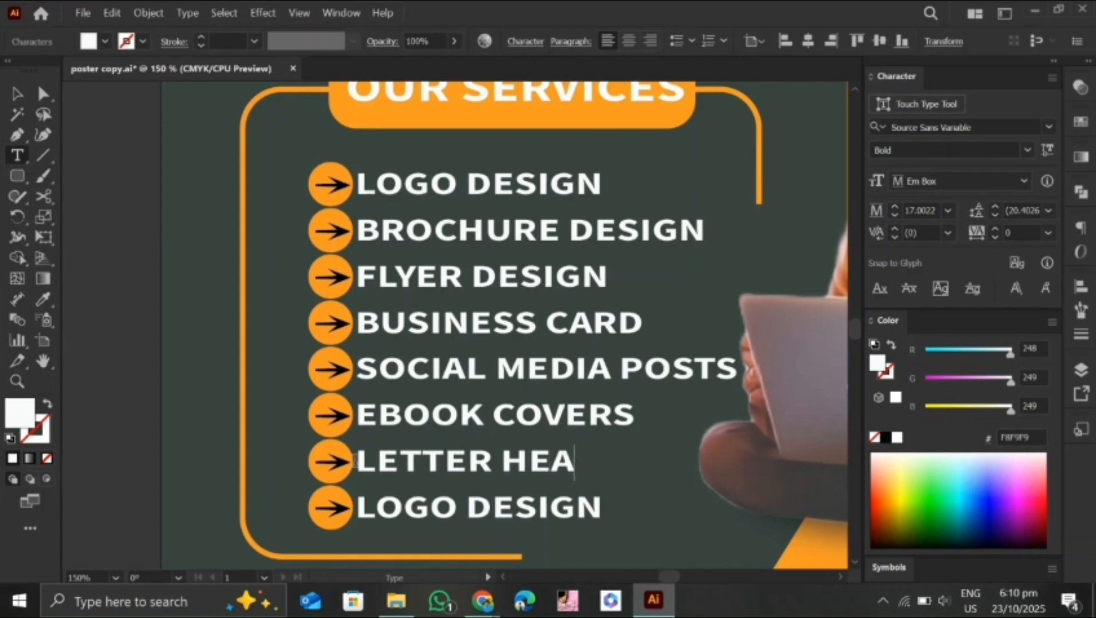
pyautogui.write('DS')
pyautogui.moveTo(602, 507); pyautogui.dragTo(357, 507)
pyautogui.write('CAR')
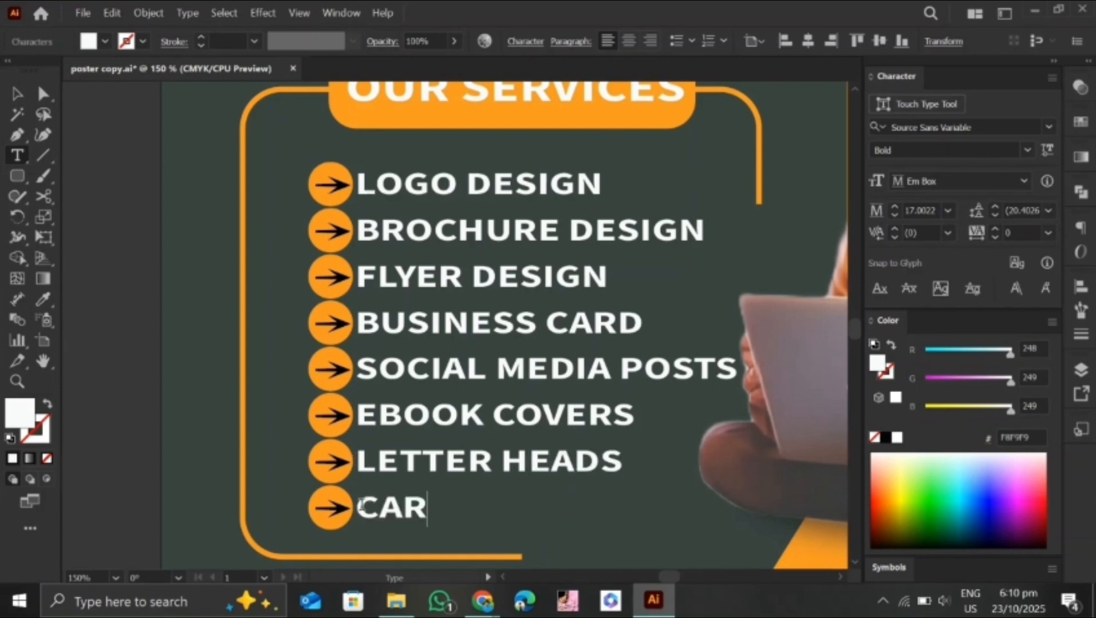
pyautogui.write('D DESIGN')
pyautogui.press('Escape')
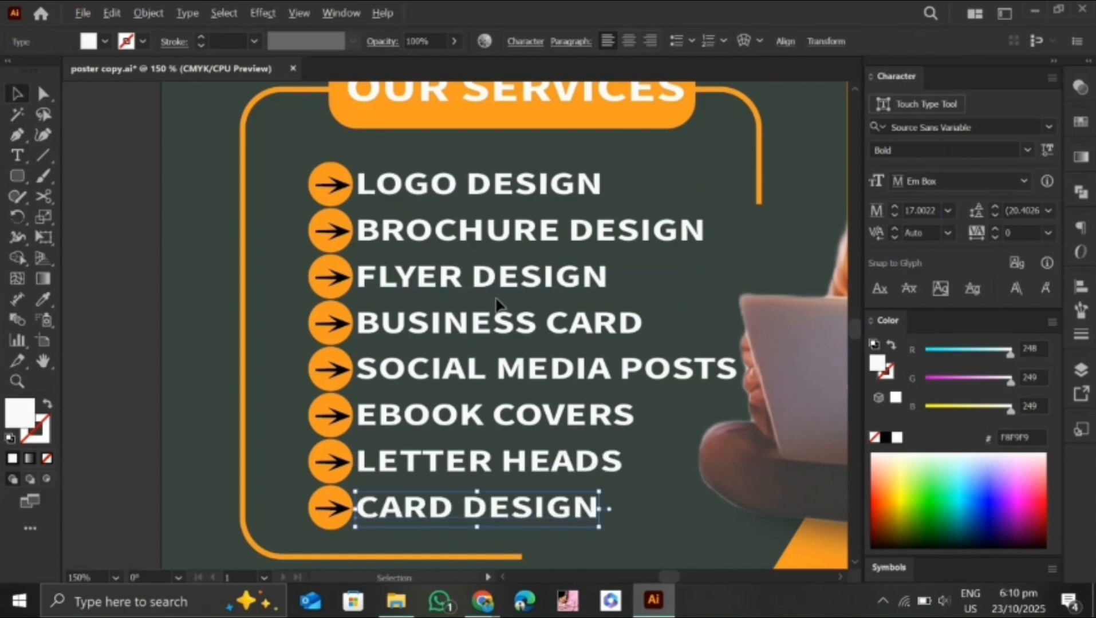
# Scale the arrows and service texts down slightly together so the list sits inside the frame, clear of the laptop
pyautogui.hotkey('ctrl', '-')
pyautogui.hotkey('ctrl', '-')
pyautogui.hotkey('ctrl', '-')
pyautogui.hotkey('ctrl', '-')
pyautogui.hotkey('ctrl', '+')
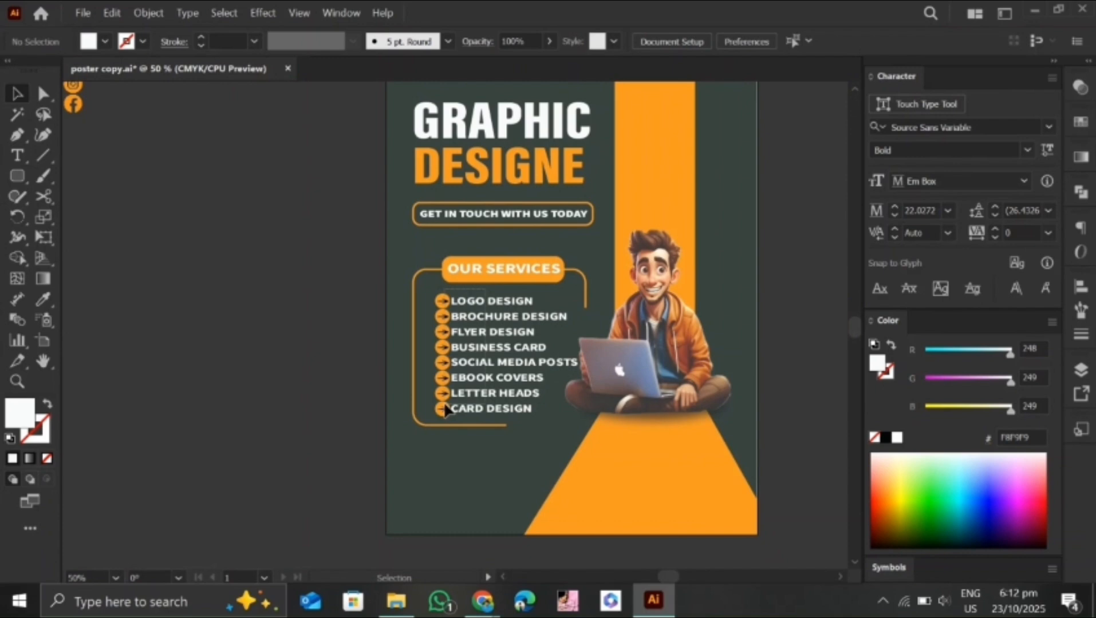
pyautogui.click(515, 408)
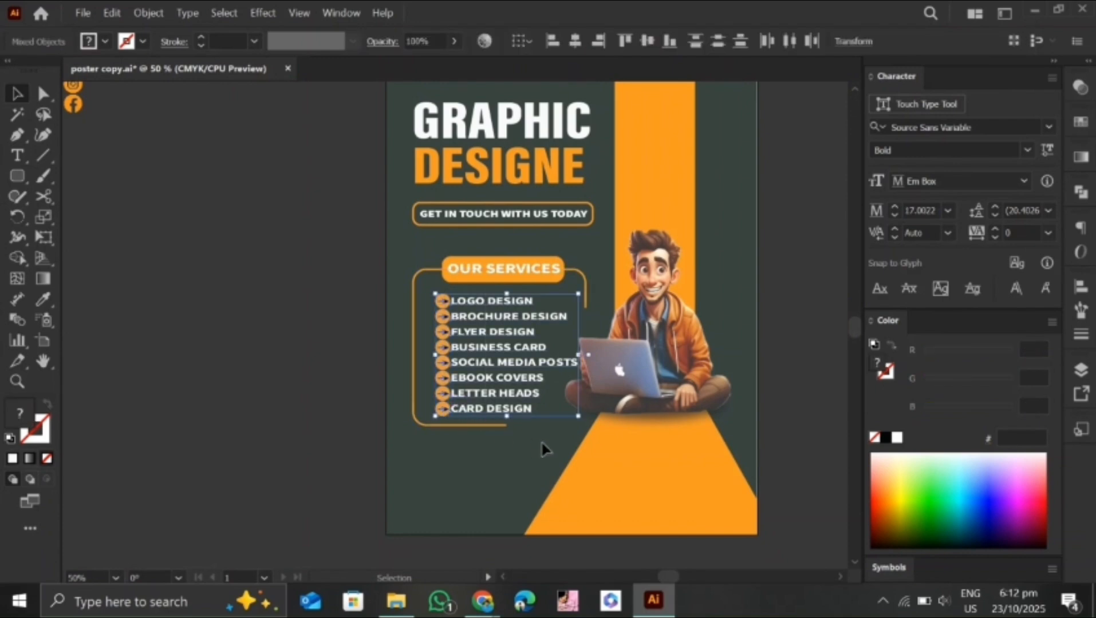
pyautogui.moveTo(575, 420)
pyautogui.mouseDown()
pyautogui.moveTo(550, 409)
pyautogui.moveTo(569, 410)
pyautogui.mouseUp()
pyautogui.click(456, 496)
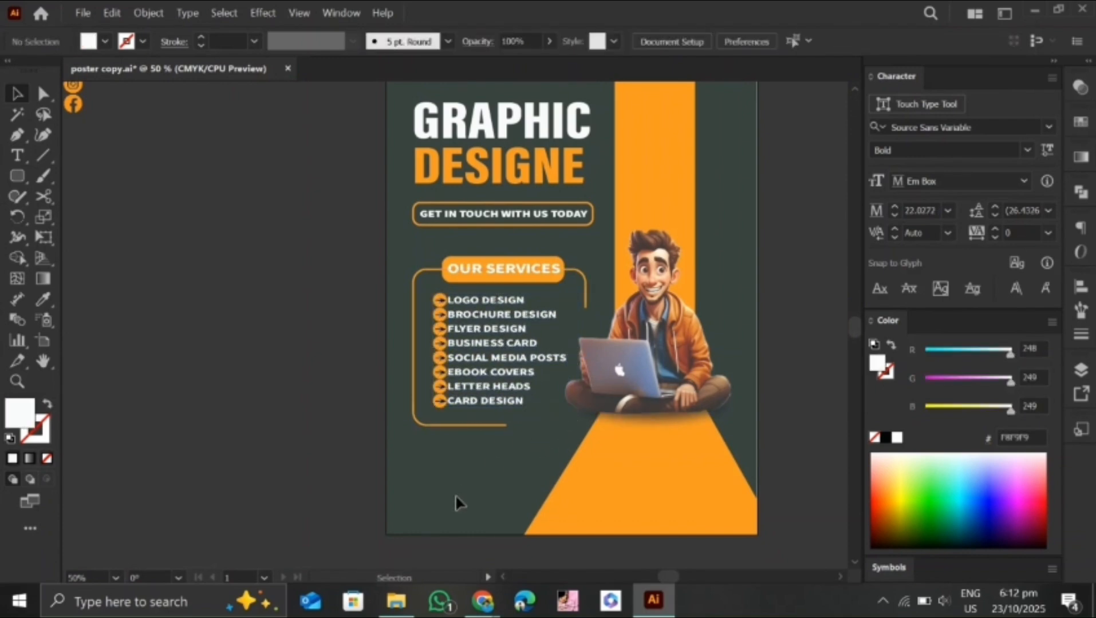
# Scale the frame and its "OUR SERVICES" label down slightly around the list, and move the whole services block up
pyautogui.click(538, 283)
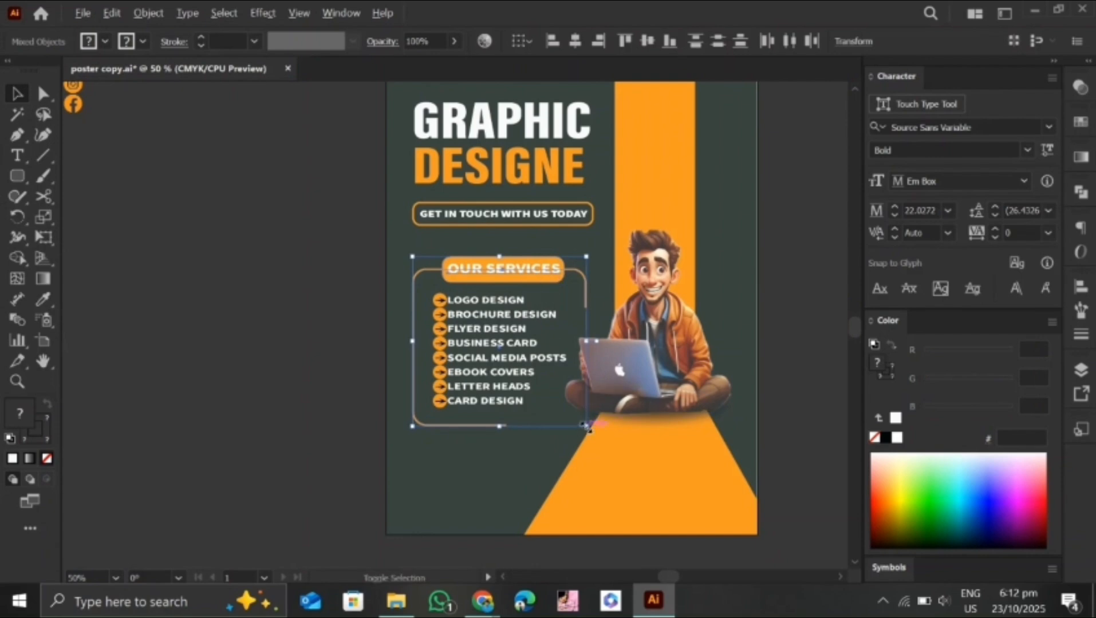
pyautogui.moveTo(587, 427); pyautogui.dragTo(581, 419)
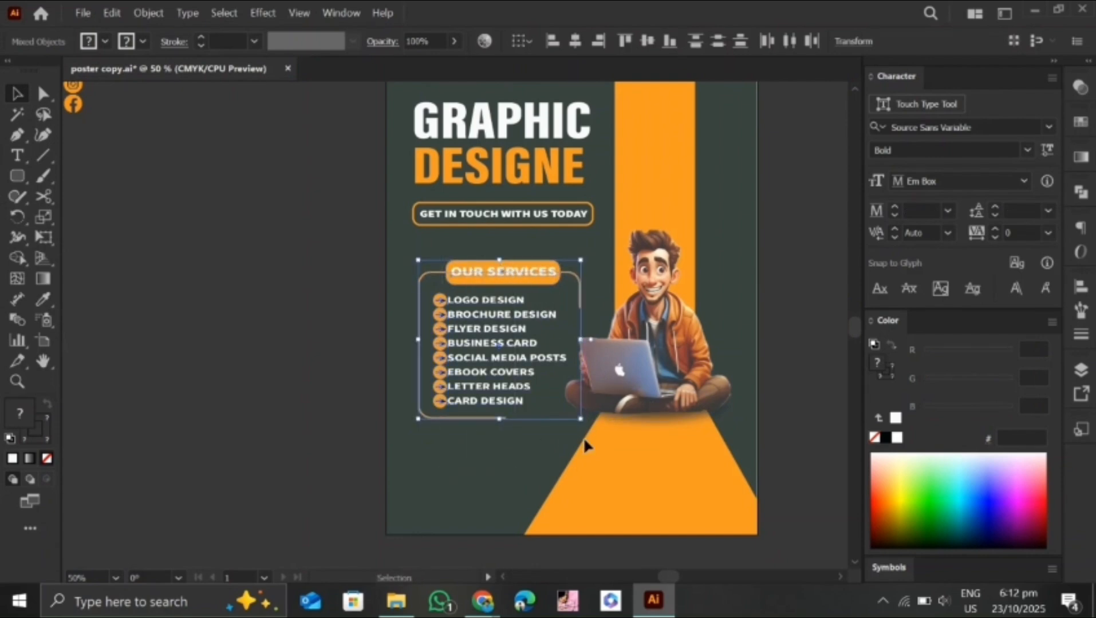
pyautogui.hotkey('ctrl', 'z')
pyautogui.hotkey('ctrl', 'z')
pyautogui.hotkey('ctrl', 'z')
pyautogui.hotkey('ctrl', 'z')
pyautogui.click(460, 496)
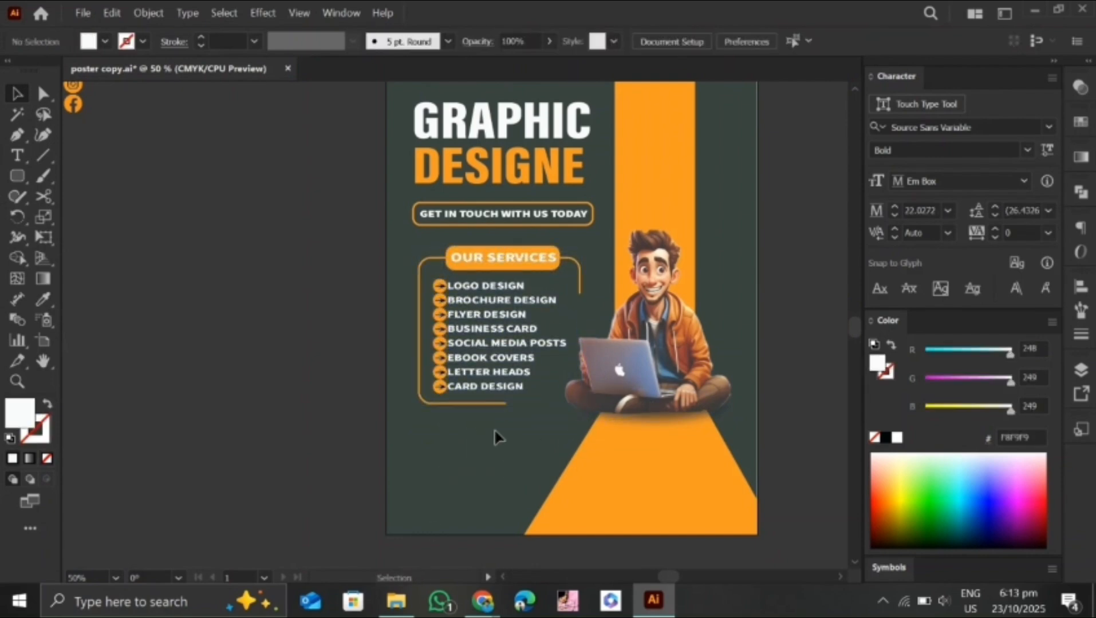
# Create a 144 x 118 pt rounded rectangle with a 9 pt corner radius below the services frame
pyautogui.press('m')
pyautogui.click(435, 471)
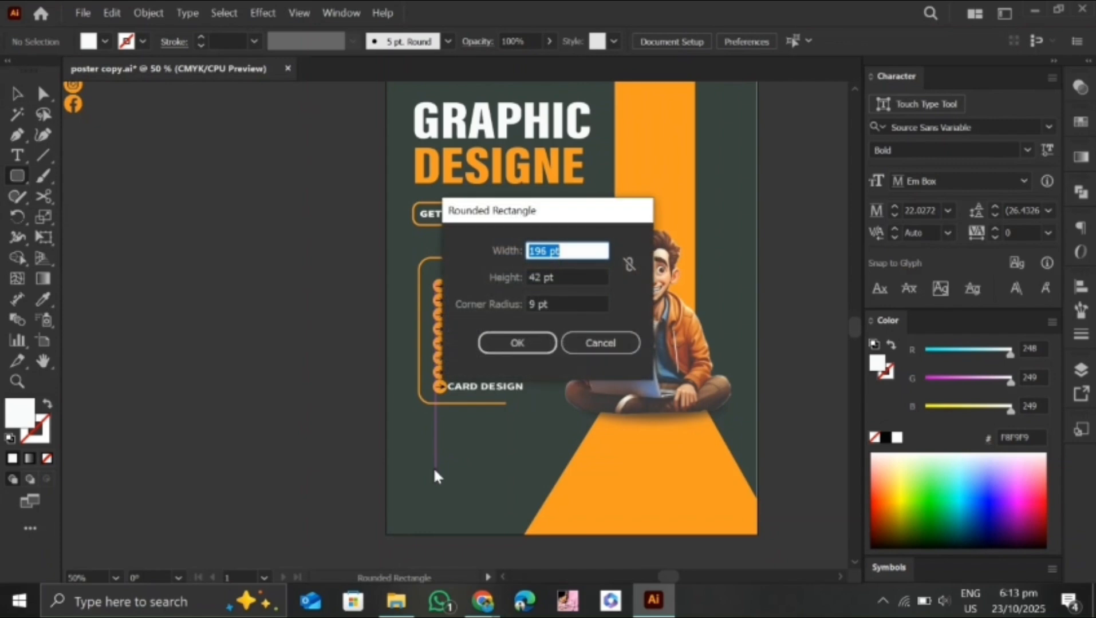
pyautogui.press('Tab')
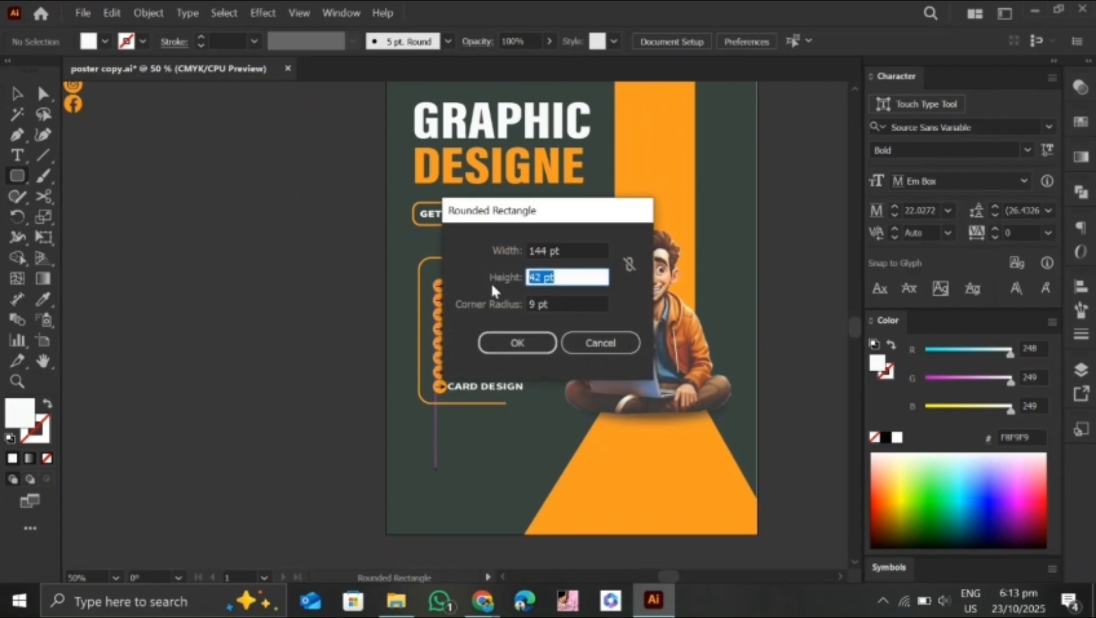
pyautogui.write('118')
pyautogui.click(517, 342)
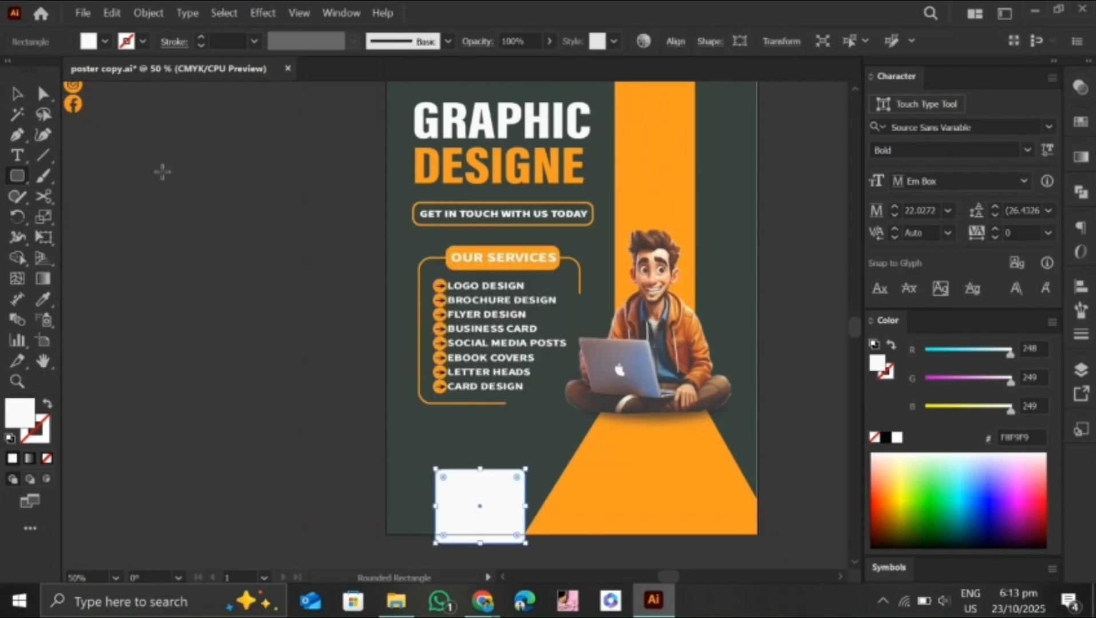
# Give the rectangle the heading's orange as an outline without fill, and resize and align it below the services frame
pyautogui.press('i')
pyautogui.click(451, 168)
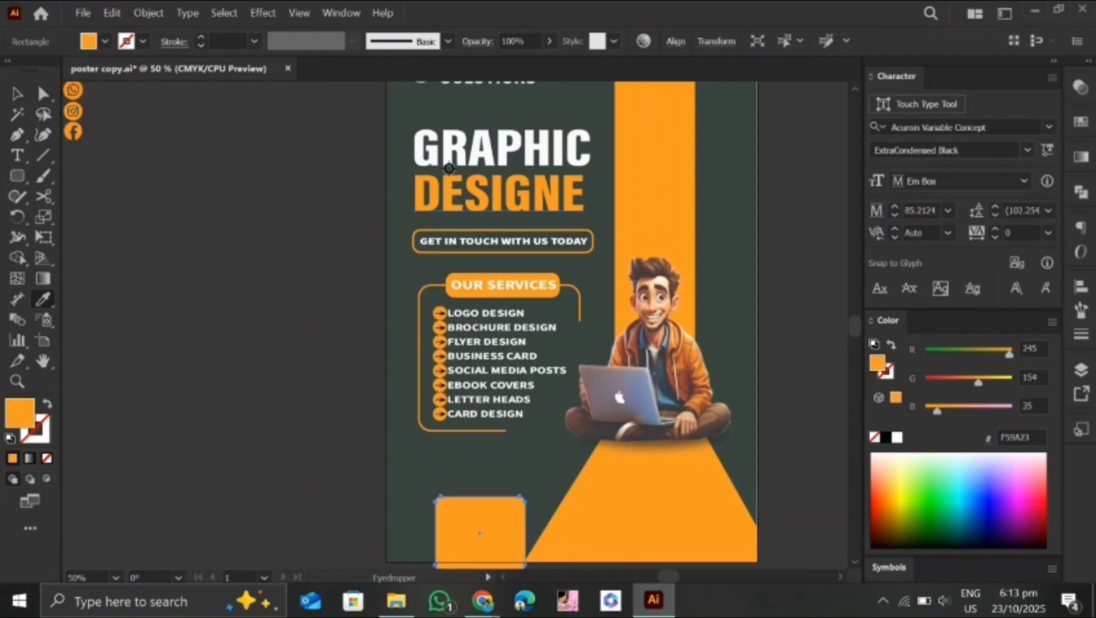
pyautogui.scroll(1, 257, 186)
pyautogui.click(16, 95)
pyautogui.click(48, 404)
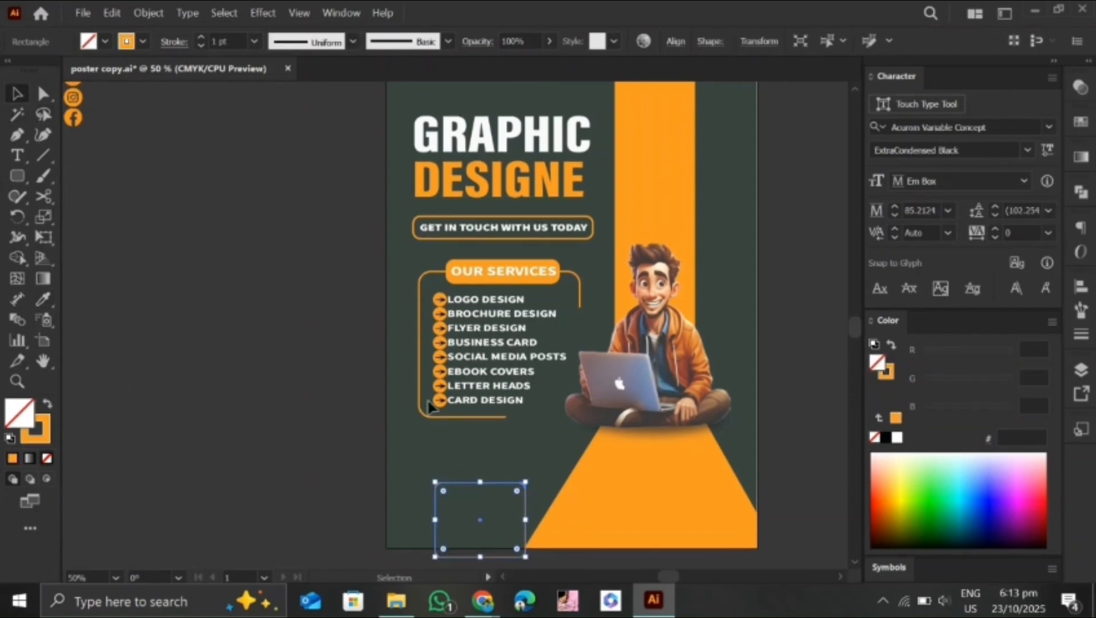
pyautogui.moveTo(480, 519)
pyautogui.mouseDown()
pyautogui.moveTo(459, 479)
pyautogui.moveTo(549, 488)
pyautogui.moveTo(485, 509)
pyautogui.mouseUp()
pyautogui.click(483, 532)
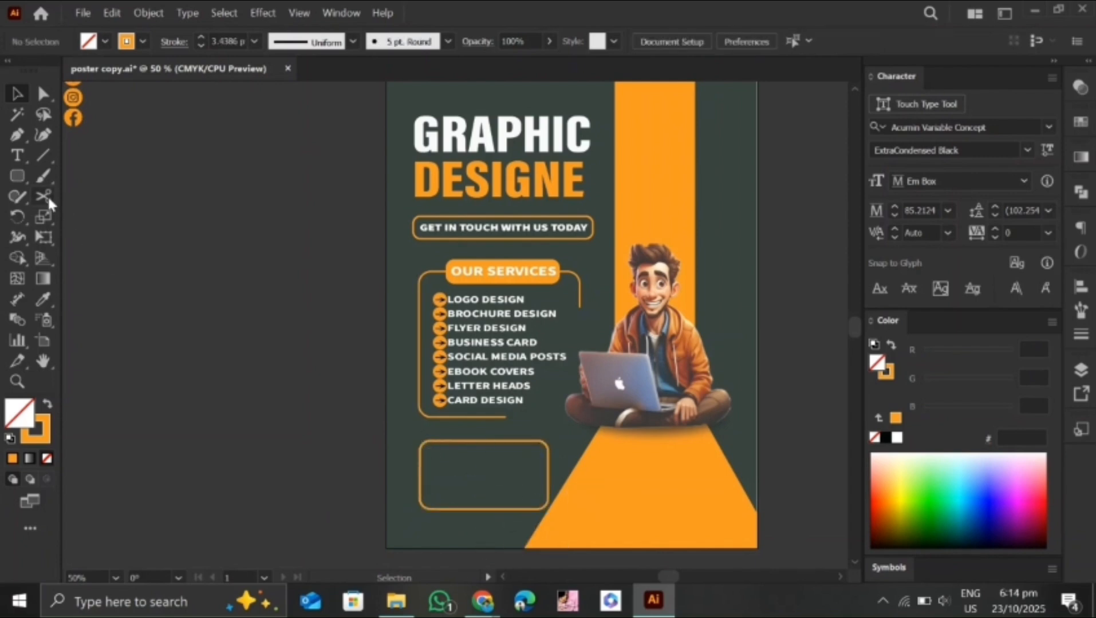
# Cut the new rectangle's outline on its upper and lower edges with the Scissors tool and delete the right-hand part
pyautogui.click(503, 441)
pyautogui.click(706, 322)
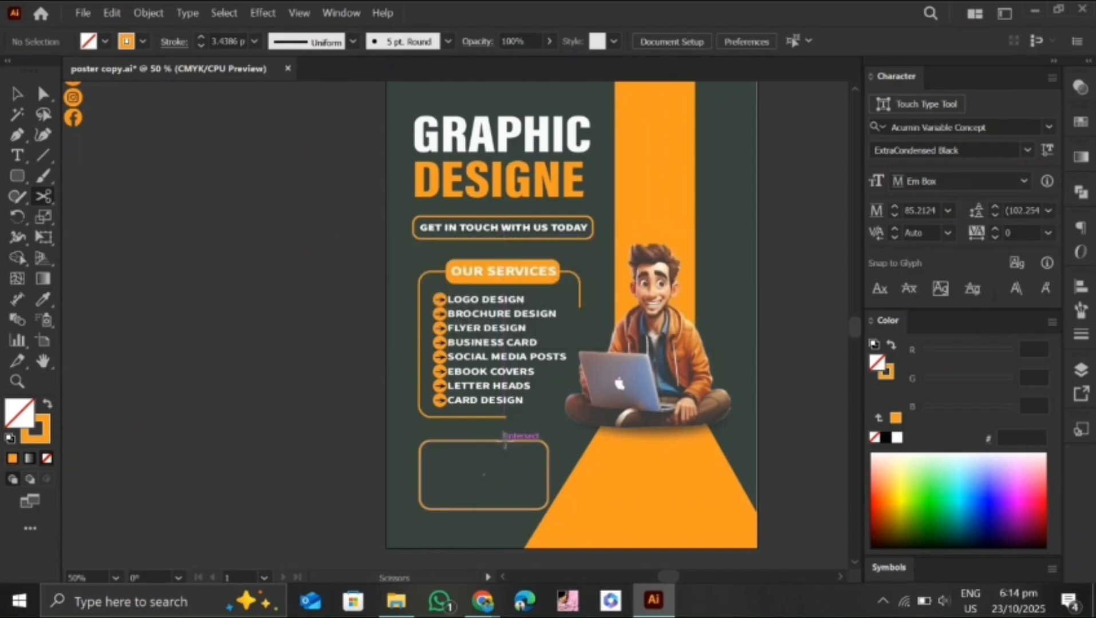
pyautogui.click(502, 441)
pyautogui.click(18, 93)
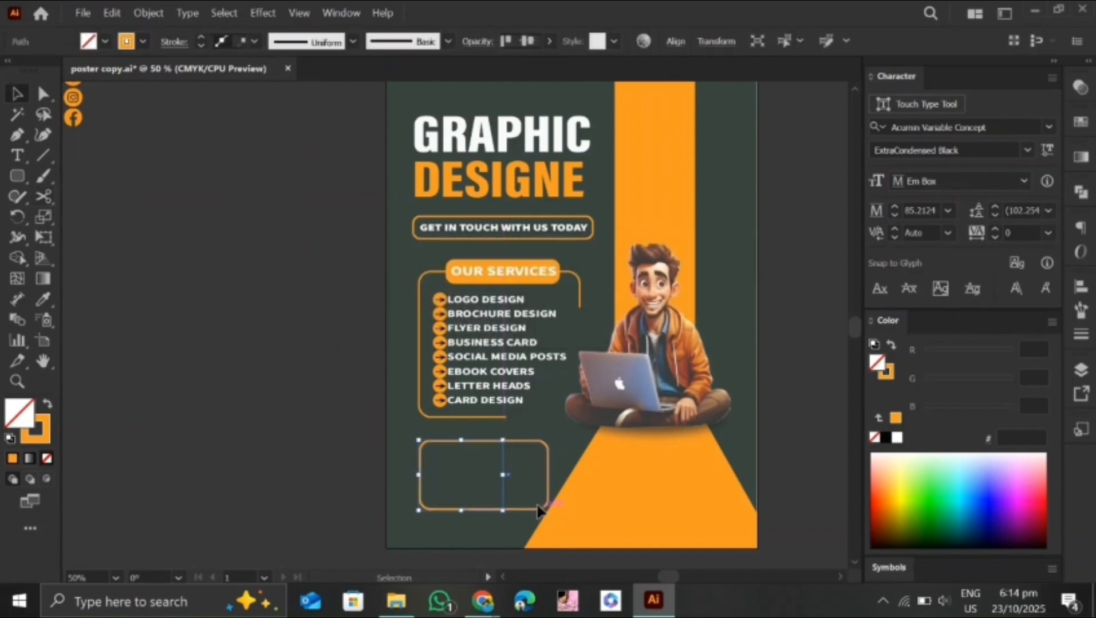
pyautogui.click(541, 508)
pyautogui.press('Delete')
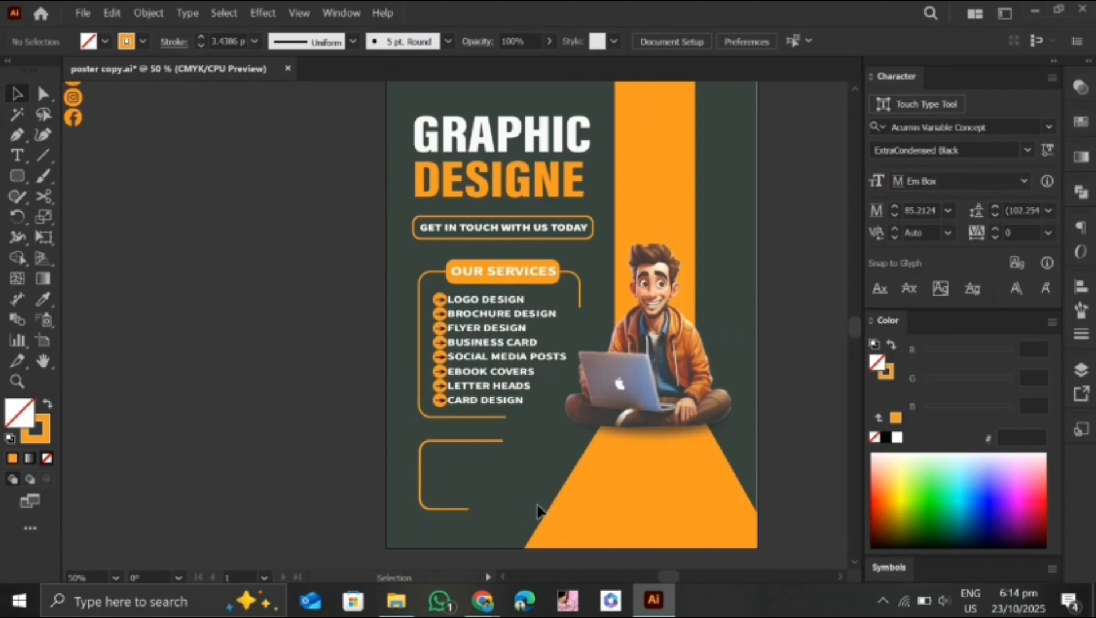
# Add the text "Get in touch!" at 54 pt at the open frame below the services list
pyautogui.press('t')
pyautogui.click(444, 457)
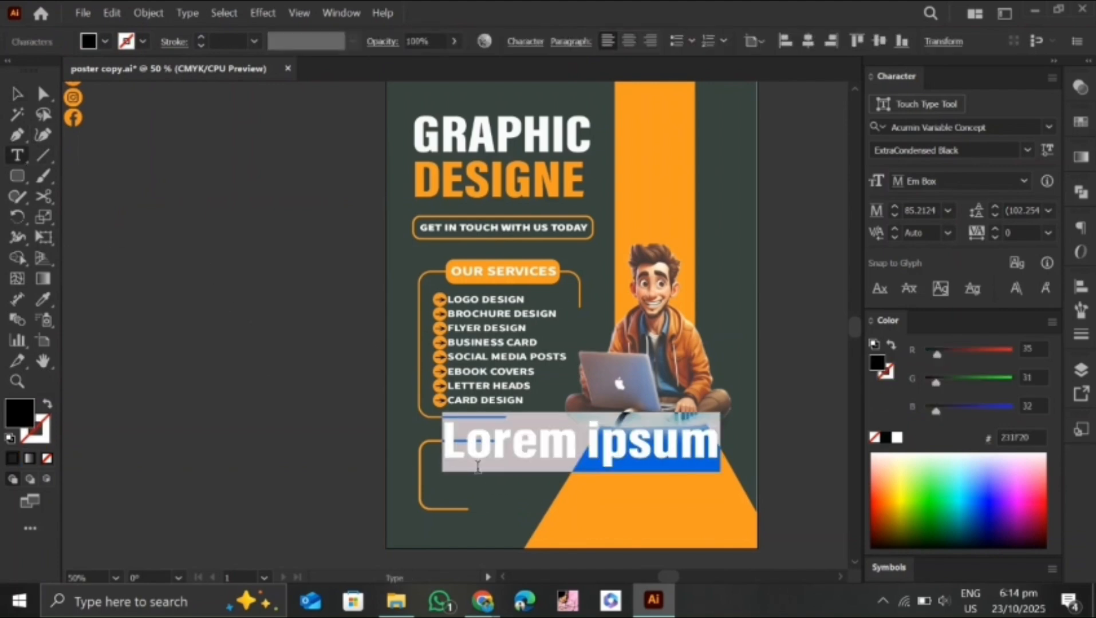
pyautogui.click(894, 214)
pyautogui.write('Get in touch!')
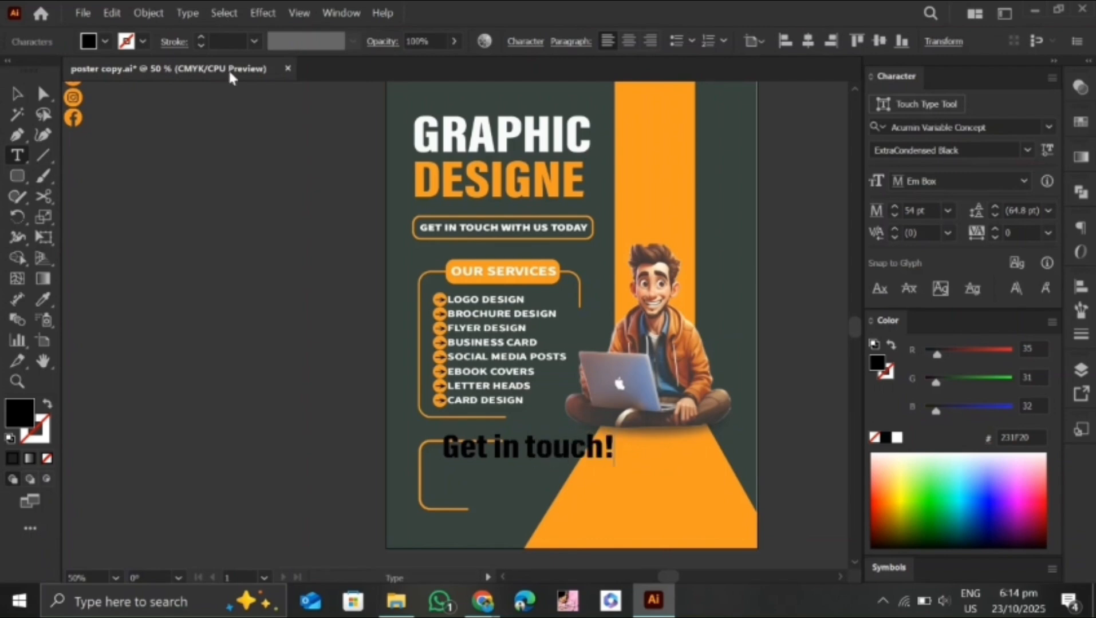
pyautogui.click(18, 95)
# Apply the white "GRAPHIC" heading style to the "Get in touch!" text and change its font to Tahoma Bold
pyautogui.click(43, 299)
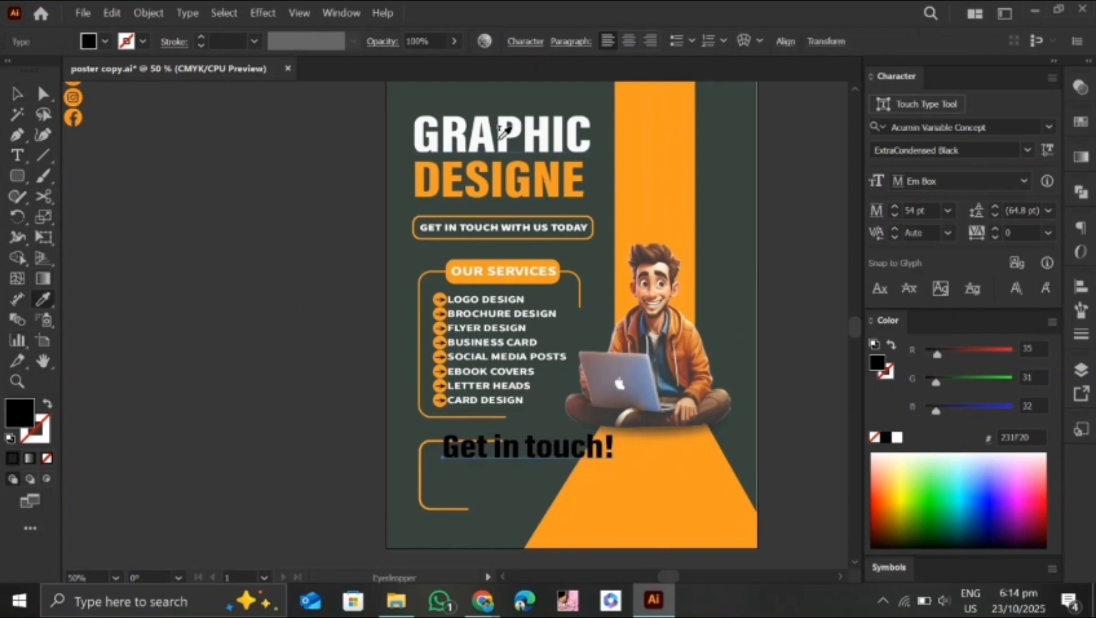
pyautogui.click(501, 137)
pyautogui.click(20, 95)
pyautogui.click(995, 125)
pyautogui.write('ta')
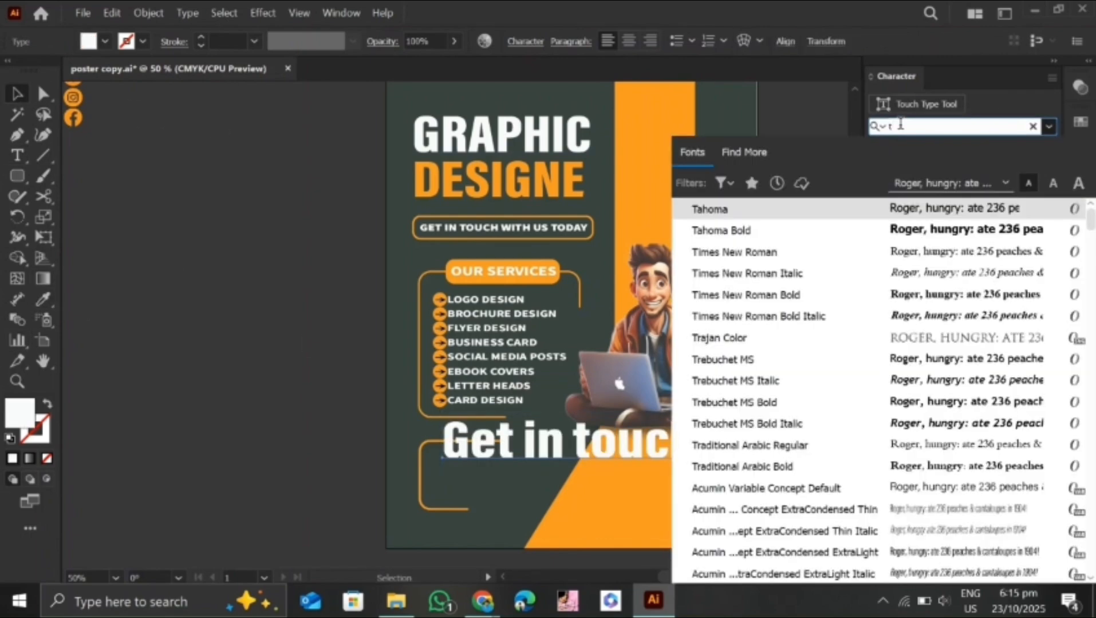
pyautogui.click(968, 233)
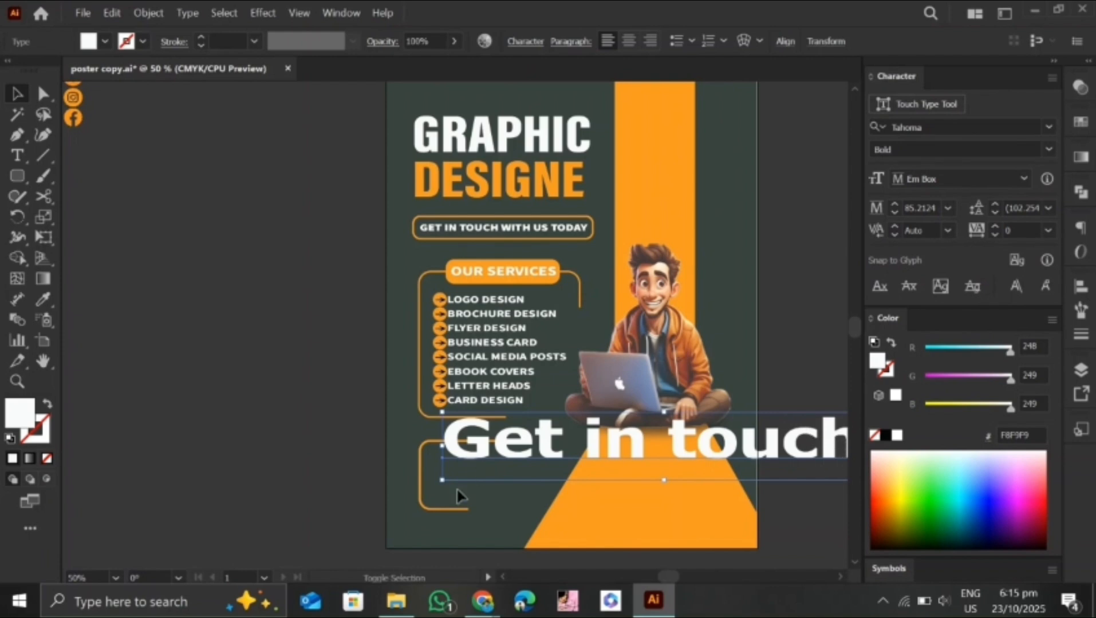
# Scale the "Get in touch!" text down and place it inside the open frame, just below its upper edge
pyautogui.moveTo(442, 480); pyautogui.dragTo(485, 451)
pyautogui.moveTo(671, 448); pyautogui.dragTo(500, 459)
pyautogui.click(505, 470)
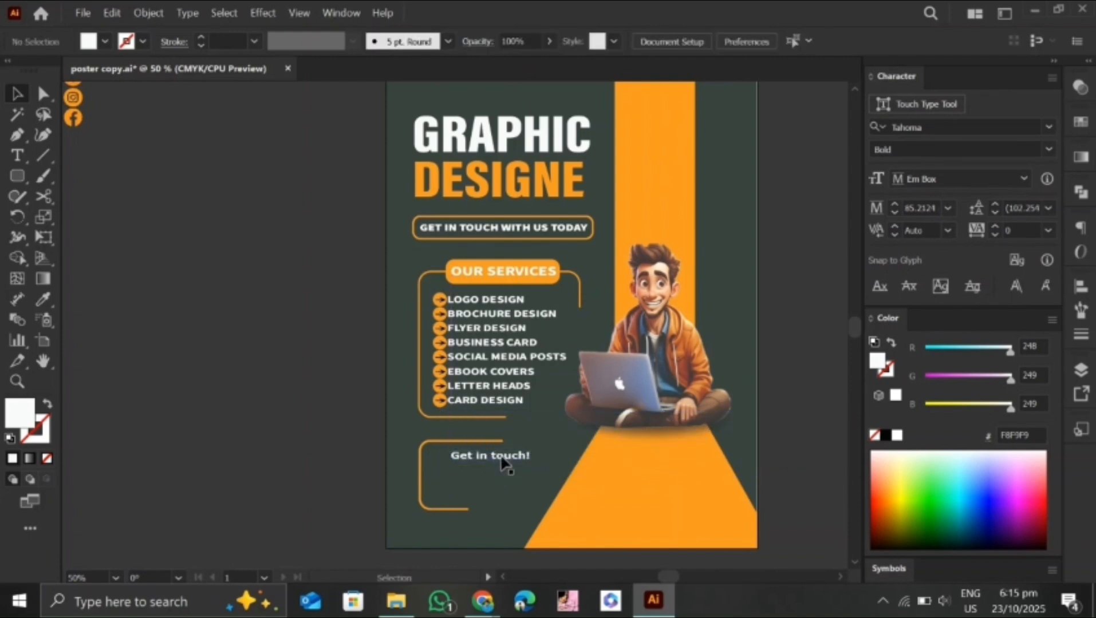
# Move the WhatsApp, Instagram and Facebook icons into the contact frame and bring them to the front
pyautogui.click(502, 459)
pyautogui.click(575, 429)
pyautogui.scroll(2, 508, 493)
pyautogui.scroll(-3, 508, 492)
pyautogui.scroll(1, 482, 430)
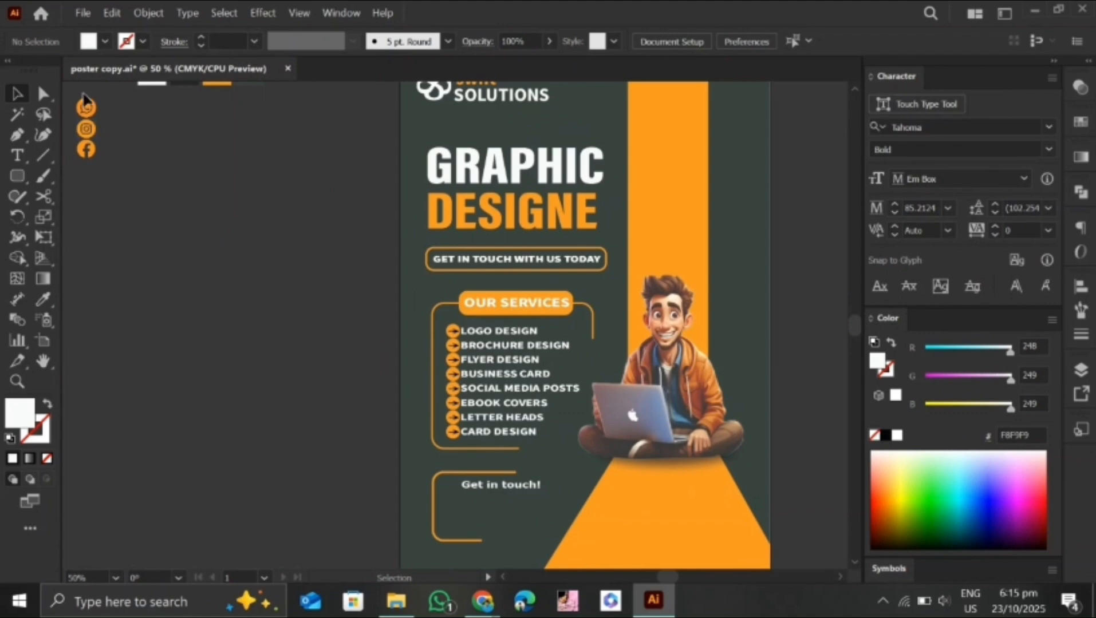
pyautogui.hscroll(-2, 83, 98)
pyautogui.moveTo(173, 178); pyautogui.dragTo(190, 104)
pyautogui.moveTo(182, 118); pyautogui.dragTo(504, 430)
pyautogui.scroll(1, 575, 476)
pyautogui.scroll(1, 501, 440)
pyautogui.rightClick(501, 441)
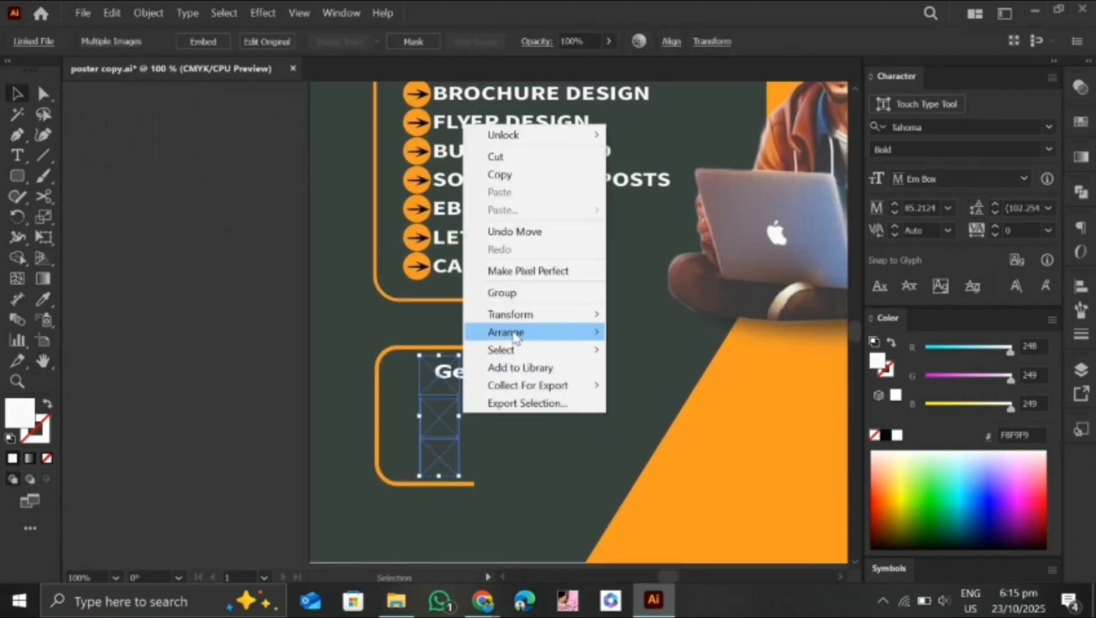
pyautogui.click(488, 427)
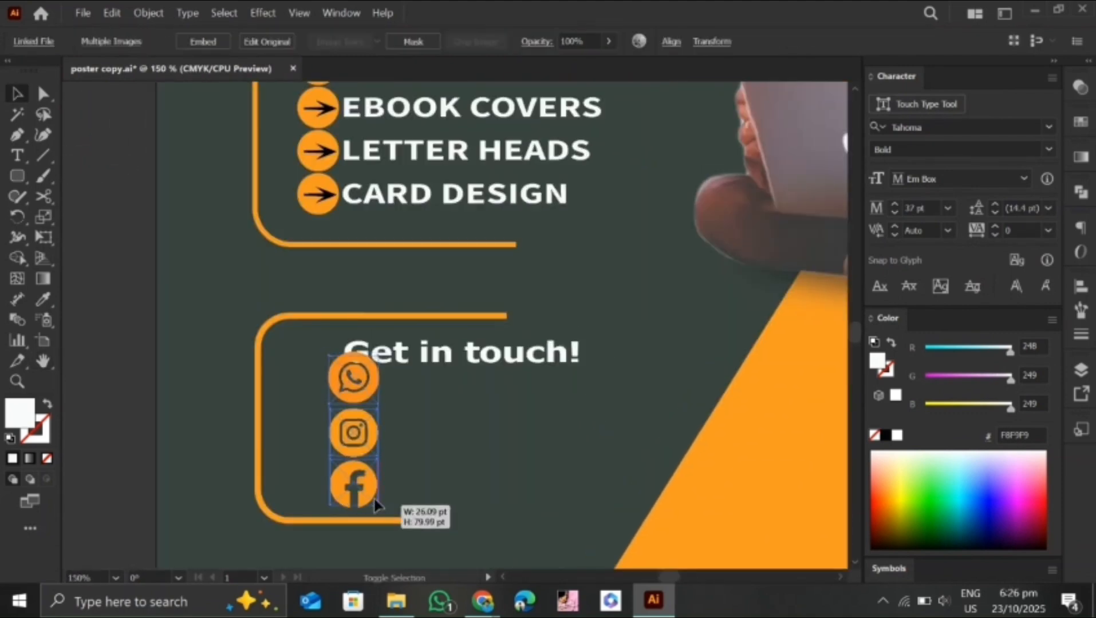
# Arrange the stacked social media icons below "Get in touch!", slightly left of the start of its text
pyautogui.moveTo(369, 491)
pyautogui.mouseDown()
pyautogui.moveTo(403, 477)
pyautogui.moveTo(371, 481)
pyautogui.mouseUp()
pyautogui.keyDown('shift'); pyautogui.click(380, 518); pyautogui.keyUp('shift')
pyautogui.click(353, 382)
pyautogui.keyDown('shift'); pyautogui.click(351, 441); pyautogui.keyUp('shift')
pyautogui.keyDown('shift'); pyautogui.click(358, 480); pyautogui.keyUp('shift')
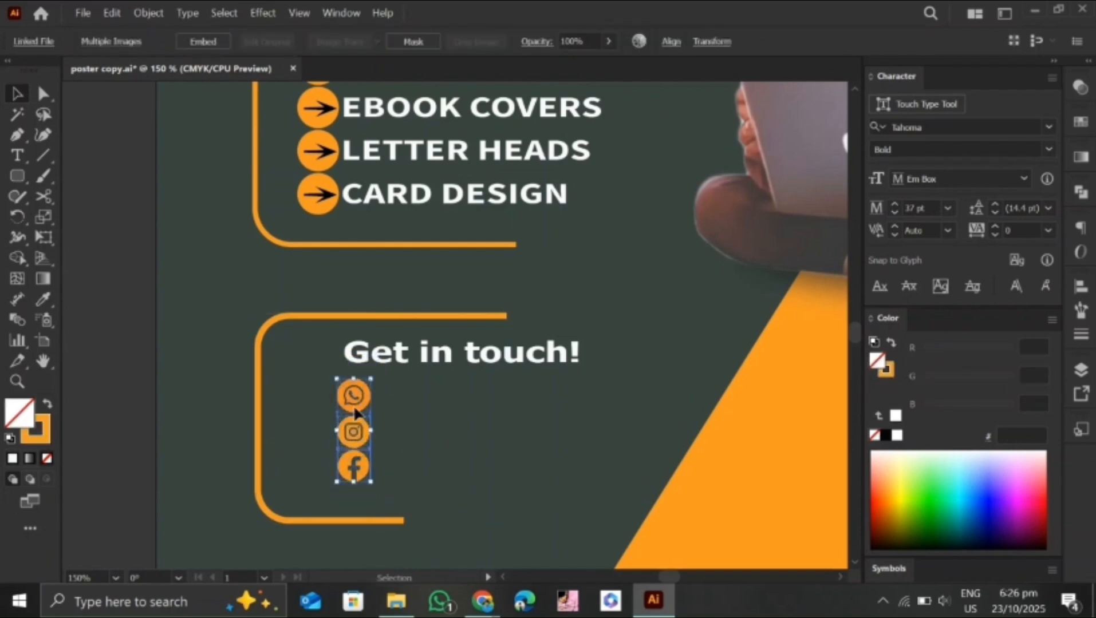
pyautogui.moveTo(355, 414); pyautogui.dragTo(321, 423)
pyautogui.click(368, 411)
pyautogui.click(325, 481)
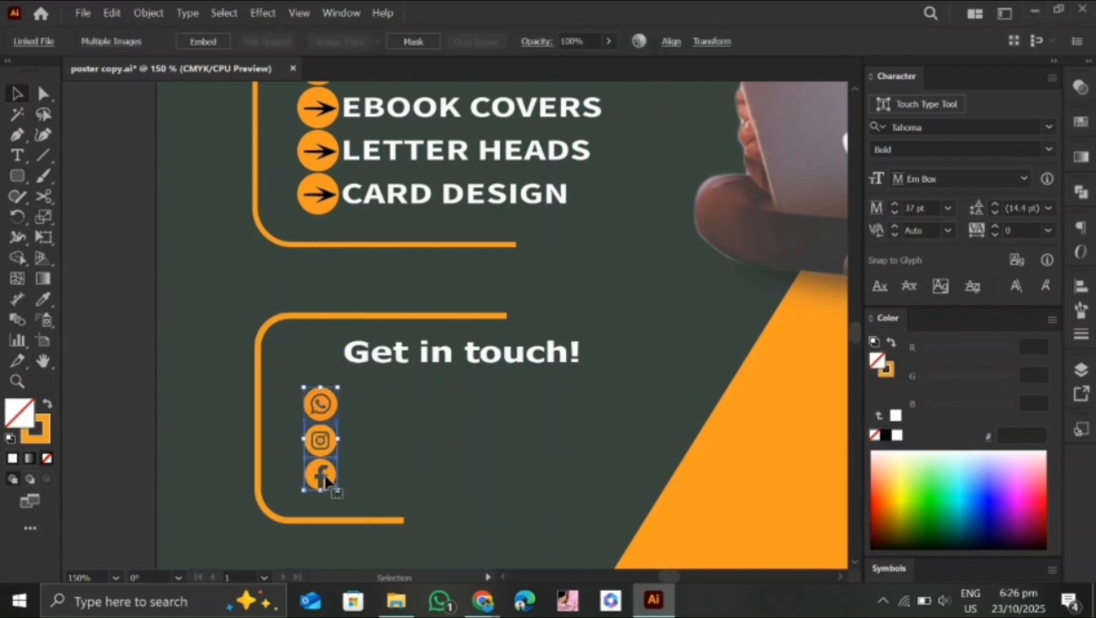
pyautogui.press('Up')
pyautogui.press('Up')
pyautogui.press('Up')
pyautogui.press('Up')
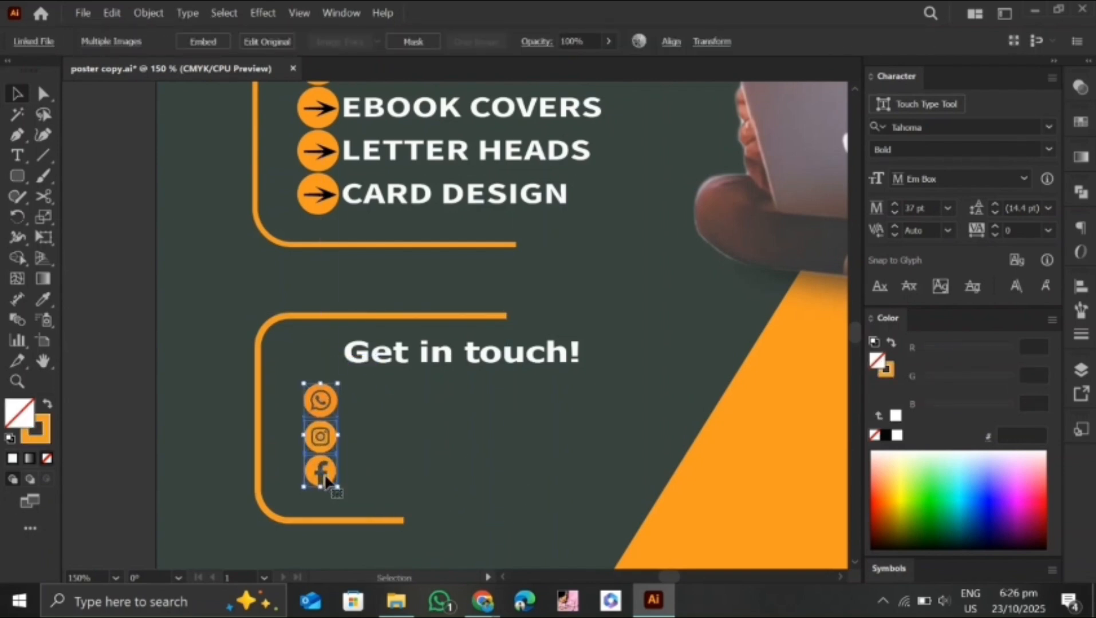
# Add the contact phone number in white Source Sans Variable Bold, scaled down and placed beside the WhatsApp icon
pyautogui.click(386, 484)
pyautogui.press('t')
pyautogui.click(383, 417)
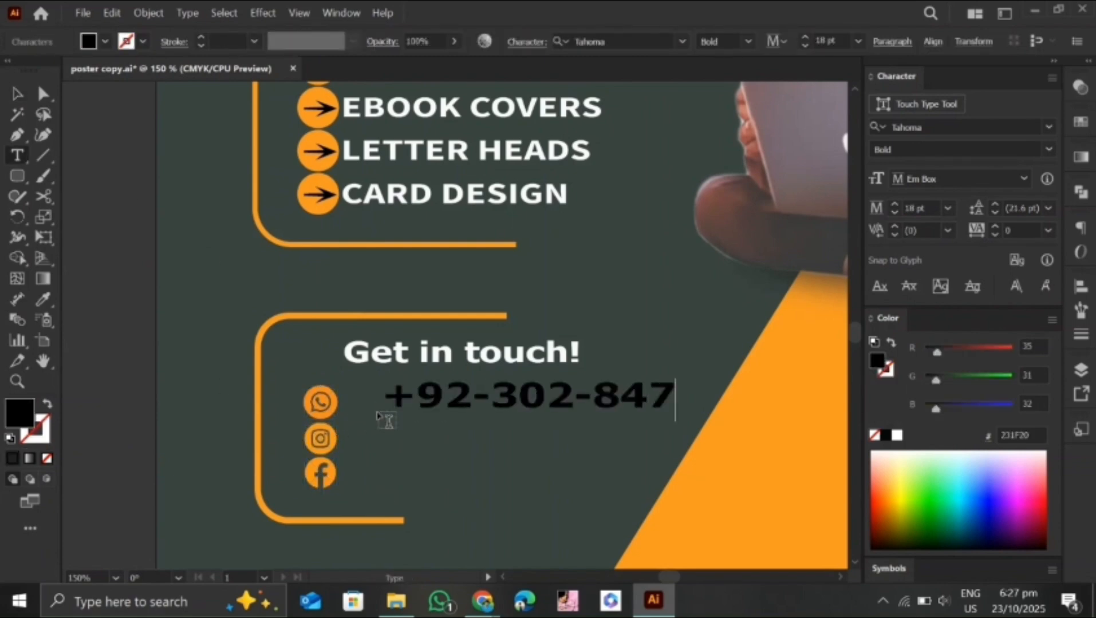
pyautogui.press('Escape')
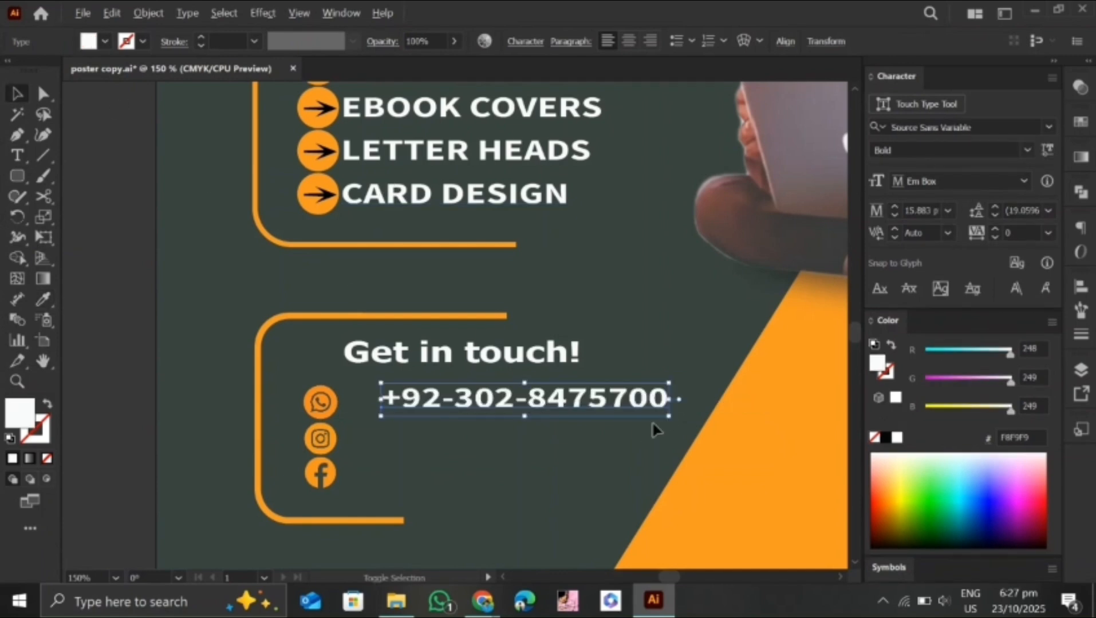
pyautogui.moveTo(566, 400); pyautogui.dragTo(478, 408)
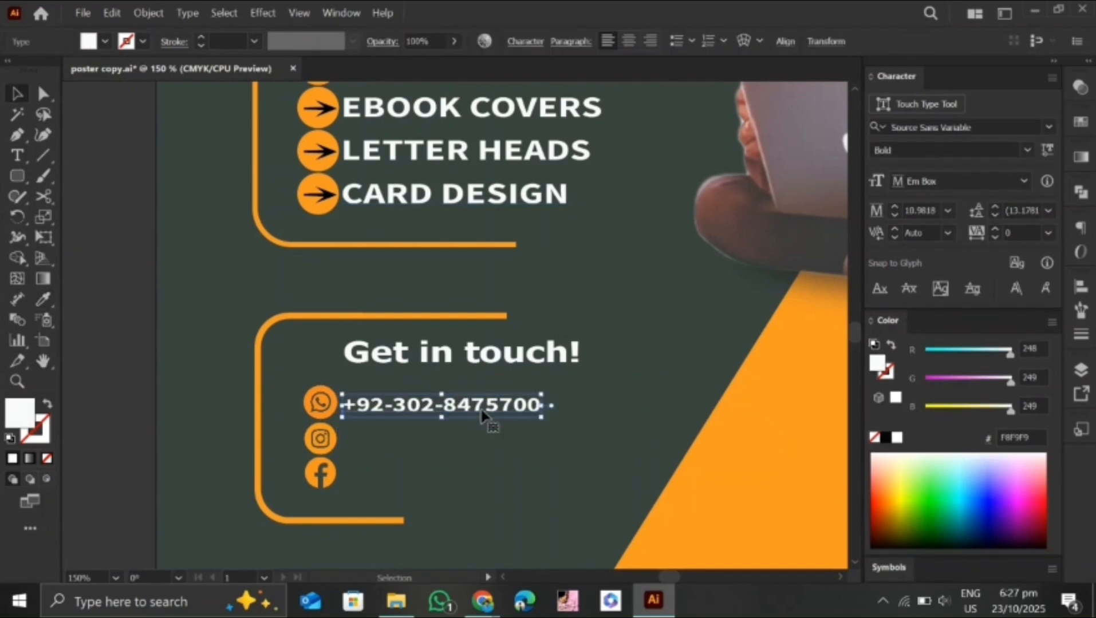
pyautogui.press('Up')
pyautogui.click(423, 424)
# Duplicate the phone number text beside the Instagram icon and replace its content with "swiftsolutionsva"
pyautogui.doubleClick(419, 409)
pyautogui.press('Escape')
pyautogui.click(429, 423)
pyautogui.moveTo(432, 407); pyautogui.dragTo(431, 450)
pyautogui.tripleClick(348, 438)
pyautogui.write('swiftsolutionsva')
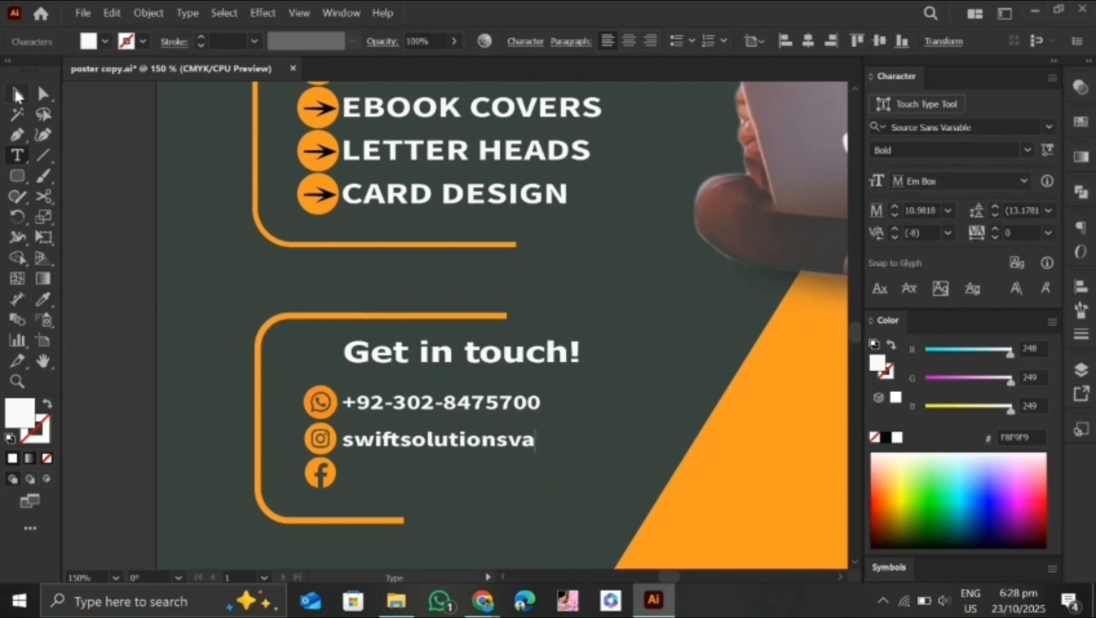
# Duplicate the "swiftsolutionsva" text and place the copy beside the Facebook icon
pyautogui.press('Escape')
pyautogui.moveTo(525, 467); pyautogui.dragTo(525, 502)
pyautogui.click(524, 502)
pyautogui.scroll(-2, 593, 444)
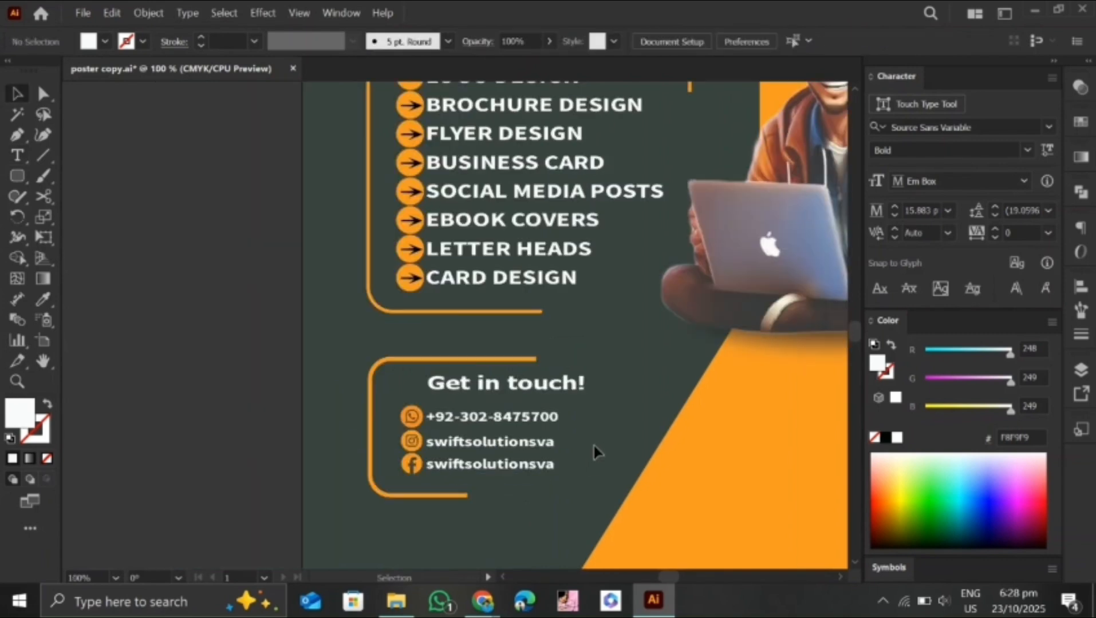
# Copy the tagline's rounded outline to the space below the contact frame and align it with the frame's left edge
pyautogui.scroll(-1, 593, 445)
pyautogui.click(650, 148)
pyautogui.moveTo(650, 148); pyautogui.dragTo(571, 533)
pyautogui.scroll(2, 586, 514)
pyautogui.press('Right')
pyautogui.press('Right')
pyautogui.press('Right')
pyautogui.press('Right')
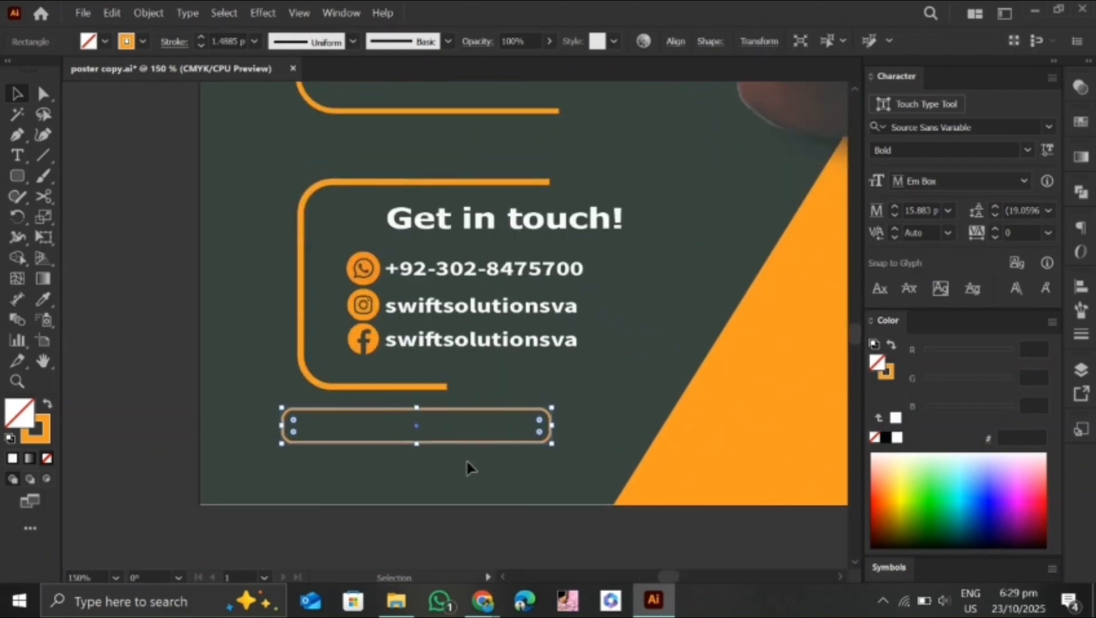
pyautogui.press('Down')
pyautogui.press('Down')
pyautogui.press('Down')
pyautogui.press('Down')
pyautogui.press('Down')
pyautogui.press('Down')
pyautogui.press('Down')
pyautogui.press('Down')
pyautogui.press('Down')
pyautogui.press('Down')
pyautogui.press('Down')
pyautogui.press('Down')
pyautogui.press('Down')
pyautogui.press('Down')
pyautogui.press('Down')
pyautogui.press('Down')
pyautogui.press('Down')
pyautogui.press('Right')
pyautogui.press('Right')
pyautogui.press('Right')
pyautogui.press('Right')
pyautogui.press('Right')
pyautogui.press('Right')
pyautogui.press('Right')
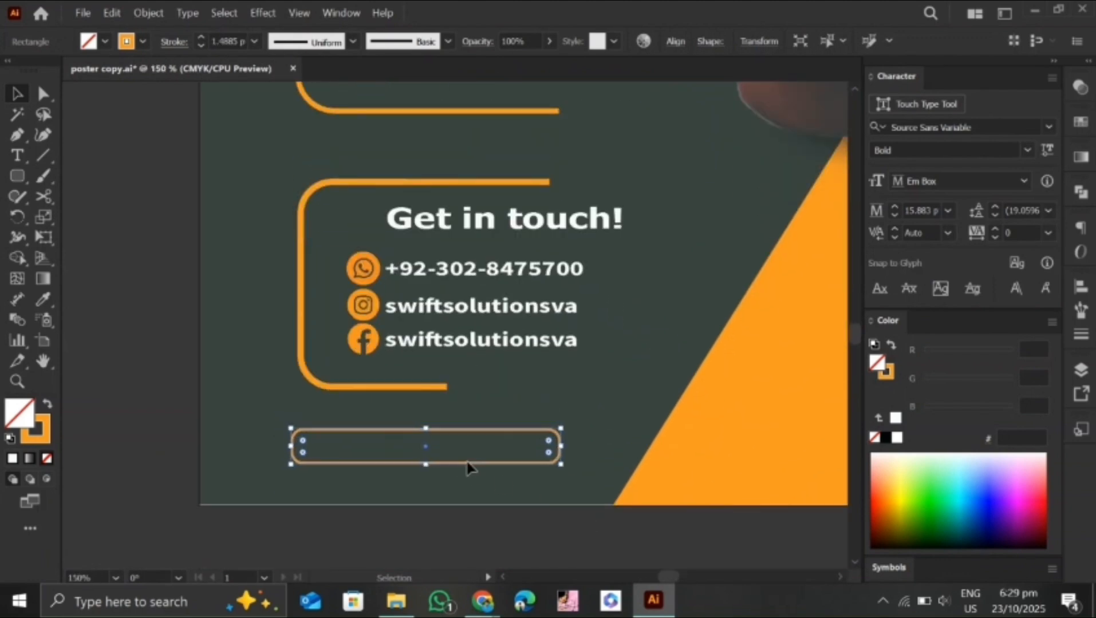
pyautogui.press('Right')
pyautogui.press('Right')
# Duplicate a contact text into the lower rounded outline and replace its content with the company's e-mail address
pyautogui.click(502, 375)
pyautogui.moveTo(496, 340); pyautogui.dragTo(420, 446)
pyautogui.doubleClick(497, 446)
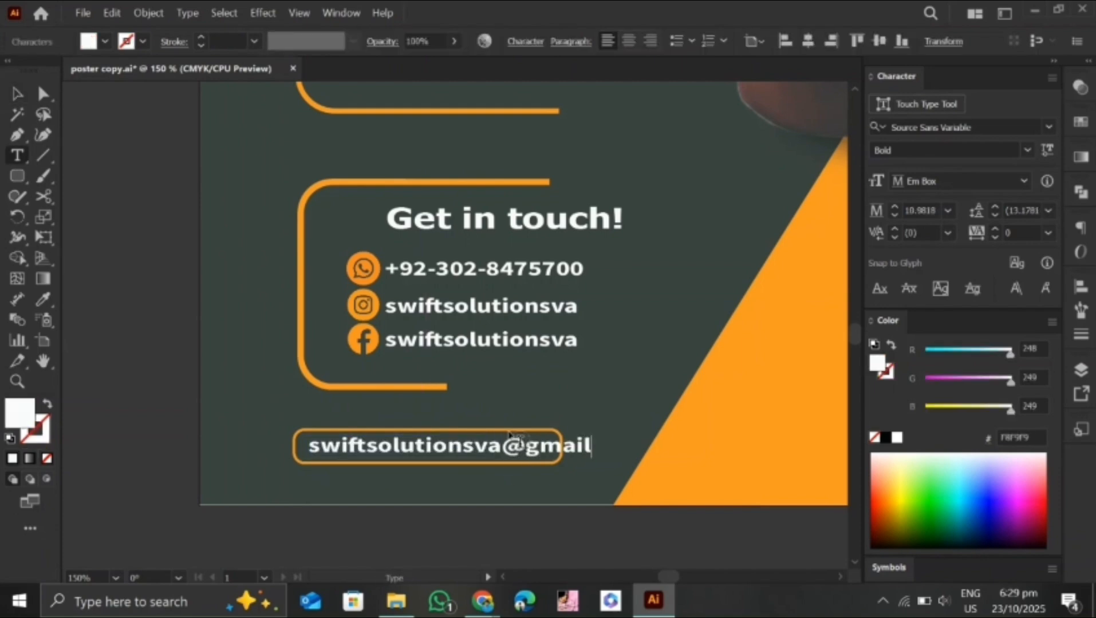
pyautogui.click(19, 95)
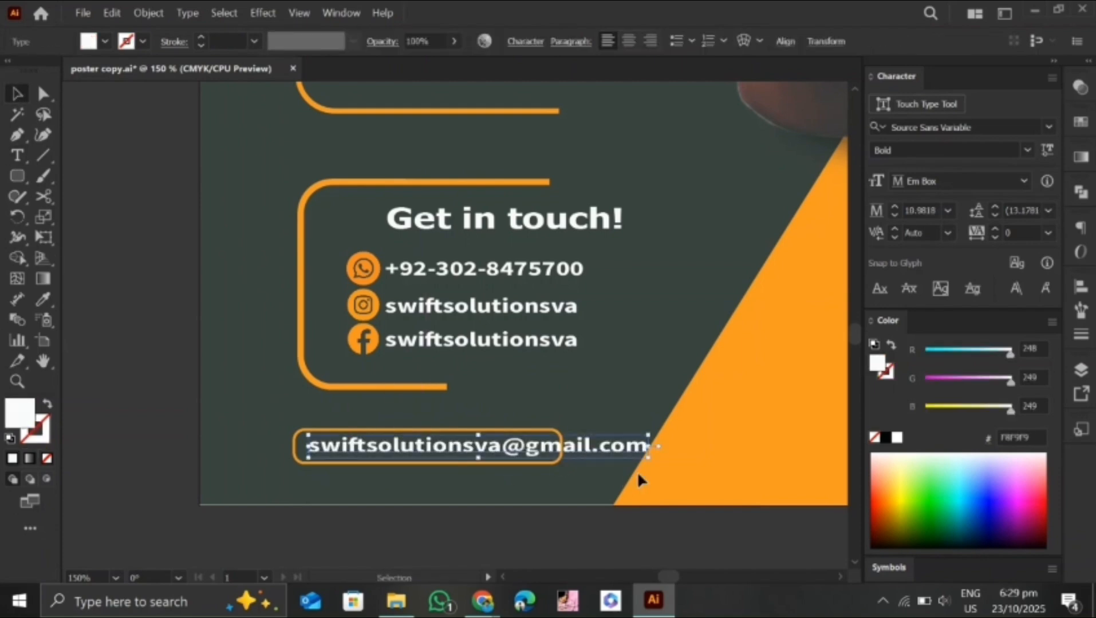
# Set the e-mail text to Regular weight, scale it down and fit it inside the rounded outline
pyautogui.click(1027, 151)
pyautogui.click(961, 208)
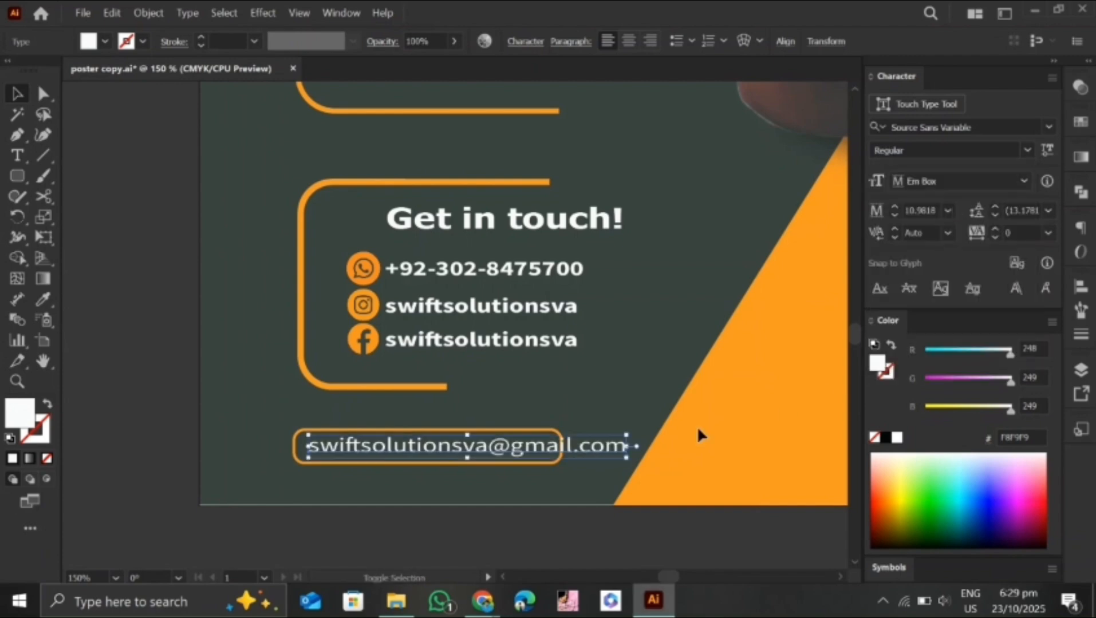
pyautogui.click(624, 458)
pyautogui.moveTo(624, 458); pyautogui.dragTo(528, 482)
pyautogui.press('Left')
pyautogui.press('Left')
pyautogui.press('Left')
pyautogui.press('Left')
pyautogui.press('Left')
pyautogui.press('Left')
pyautogui.press('Left')
pyautogui.press('Left')
pyautogui.press('Left')
pyautogui.press('Right')
pyautogui.press('Right')
pyautogui.press('Right')
pyautogui.press('Right')
pyautogui.click(528, 484)
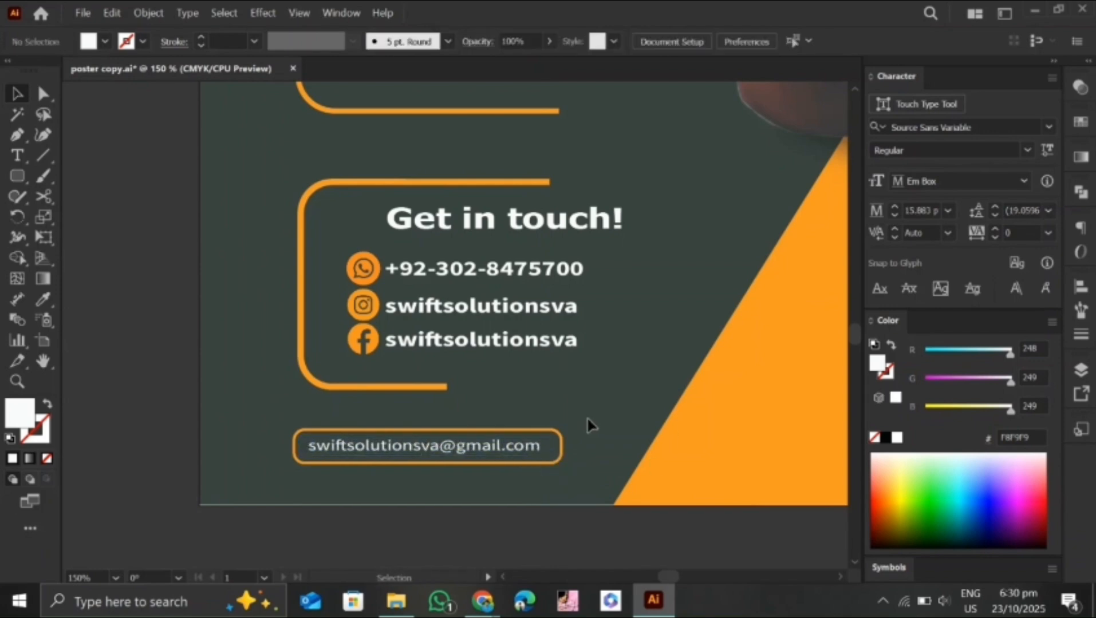
# Add the text "Creative" on the orange path below the character and color it white with the Eyedropper
pyautogui.hotkey('ctrl', '0')
pyautogui.press('t')
pyautogui.click(572, 439)
pyautogui.write('c')
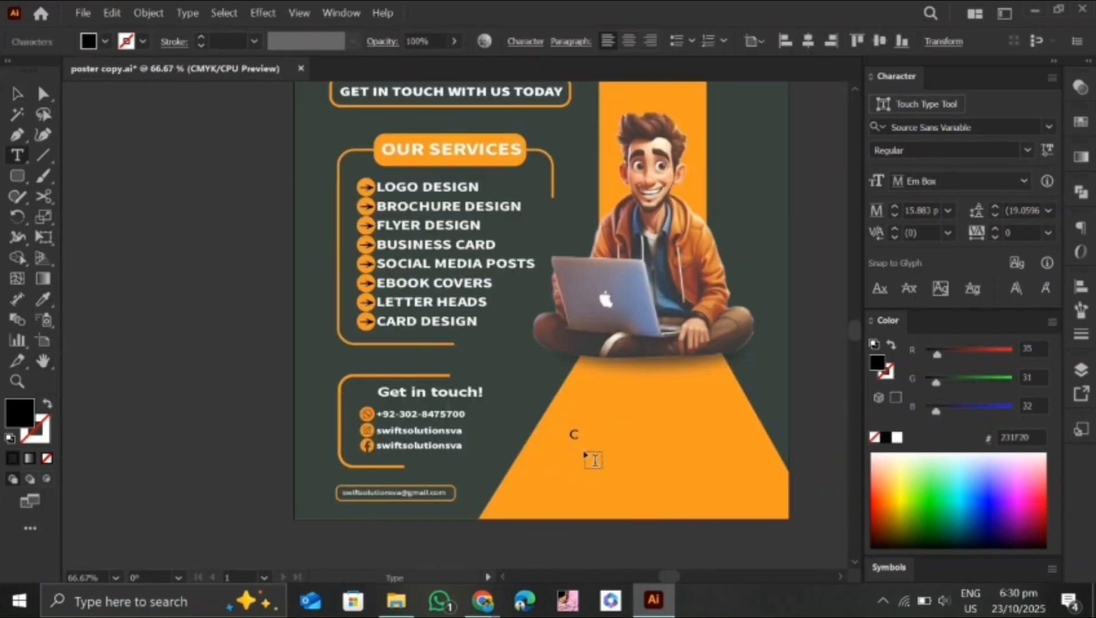
pyautogui.press('Escape')
pyautogui.press('i')
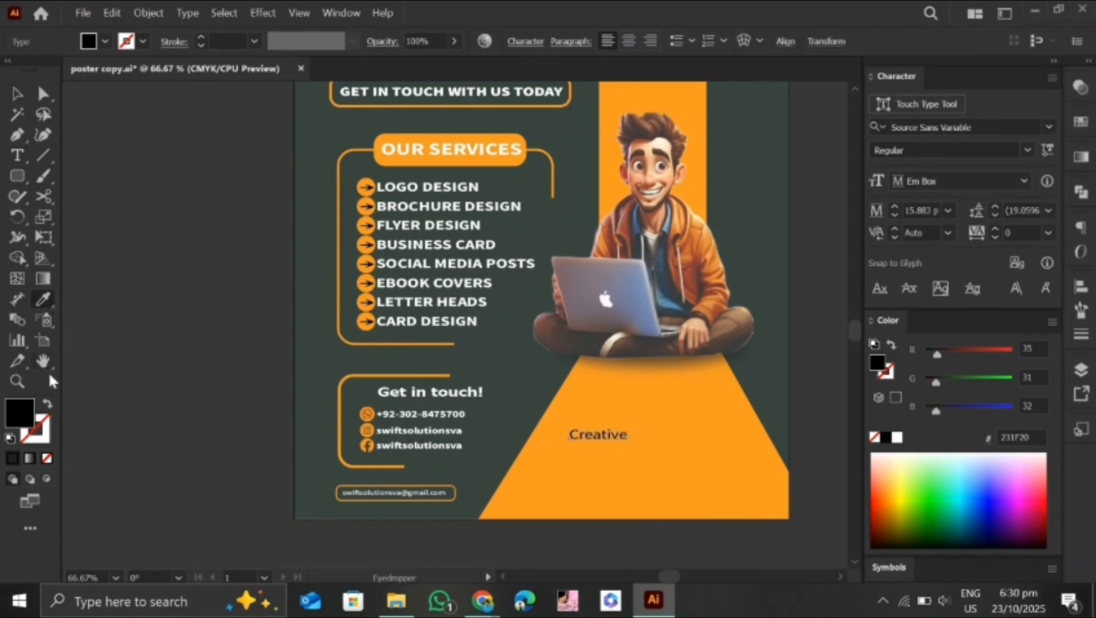
pyautogui.click(656, 185)
# Change the "Creative" text to Minion Variable Concept Bold, scaled to about 29 pt and positioned on the orange path
pyautogui.moveTo(629, 444); pyautogui.dragTo(660, 447)
pyautogui.click(1011, 128)
pyautogui.write('mi')
pyautogui.click(770, 274)
pyautogui.moveTo(691, 463); pyautogui.dragTo(702, 470)
pyautogui.moveTo(639, 447); pyautogui.dragTo(639, 430)
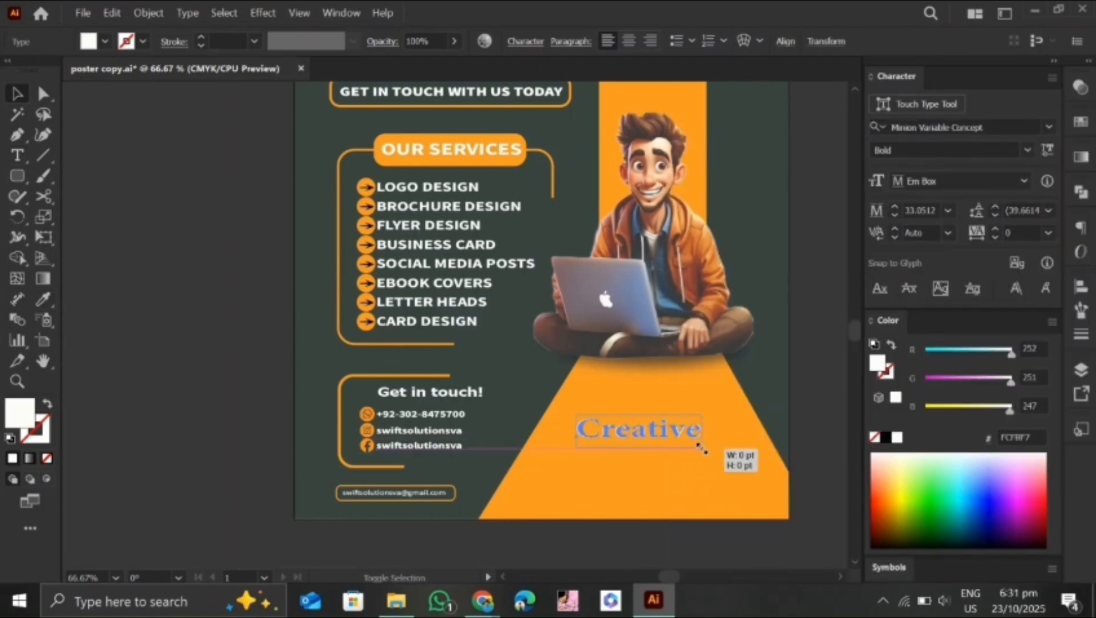
pyautogui.moveTo(701, 450); pyautogui.dragTo(696, 446)
# Duplicate the "Creative" text near the poster's lower edge and replace its content with "Designer"
pyautogui.moveTo(660, 435); pyautogui.dragTo(660, 496)
pyautogui.doubleClick(661, 495)
pyautogui.moveTo(696, 493); pyautogui.dragTo(558, 499)
pyautogui.write('Designer')
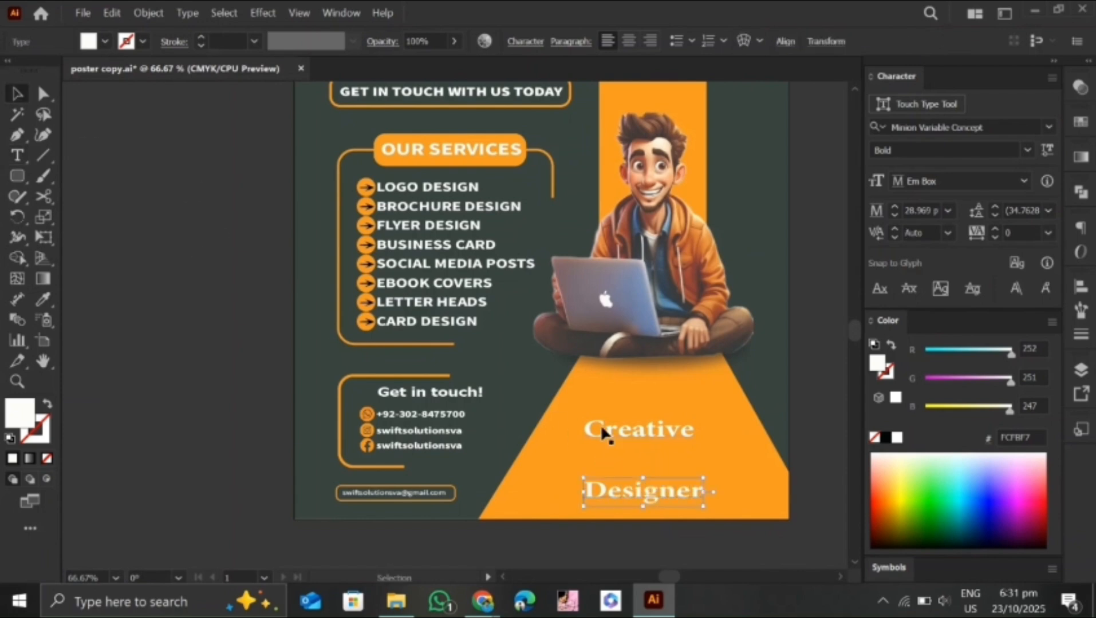
# Duplicate the "Creative" text between the two words and replace its content with "&"
pyautogui.moveTo(595, 431); pyautogui.dragTo(596, 466)
pyautogui.moveTo(695, 465); pyautogui.dragTo(649, 463)
pyautogui.write('&')
pyautogui.click(18, 91)
pyautogui.click(561, 448)
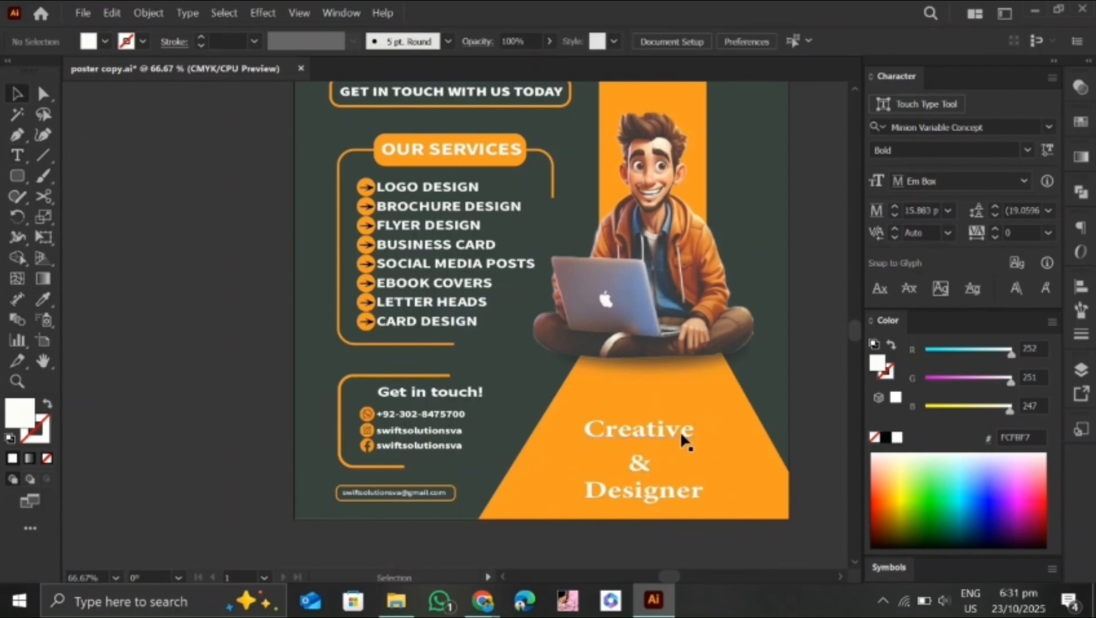
# Nudge "Creative" slightly right and move "Creative" and "Designer" closer to the ampersand
pyautogui.click(680, 436)
pyautogui.press('Right')
pyautogui.press('Right')
pyautogui.press('Right')
pyautogui.click(723, 390)
pyautogui.moveTo(720, 414); pyautogui.dragTo(596, 504)
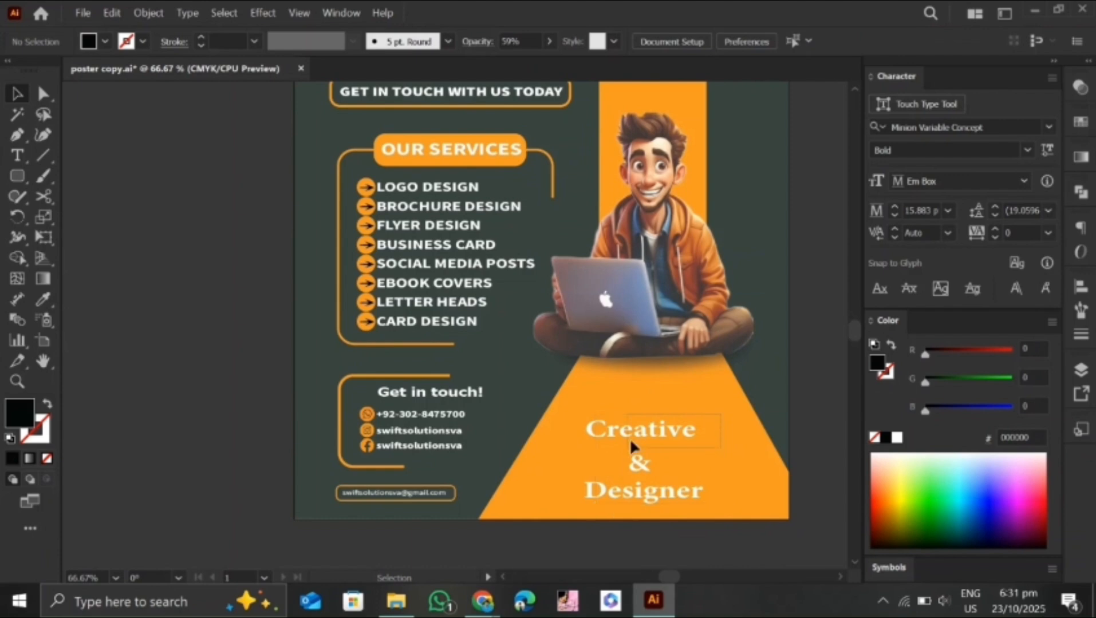
pyautogui.moveTo(630, 439); pyautogui.dragTo(669, 352)
pyautogui.moveTo(671, 430); pyautogui.dragTo(671, 439)
pyautogui.moveTo(661, 491); pyautogui.dragTo(661, 485)
# Apply a Multiply drop shadow to the "Creative & Designer" texts with a 2 pt Y offset and a reduced blur
pyautogui.moveTo(711, 423); pyautogui.dragTo(649, 474)
pyautogui.click(263, 13)
pyautogui.moveTo(318, 232)
pyautogui.click(506, 233)
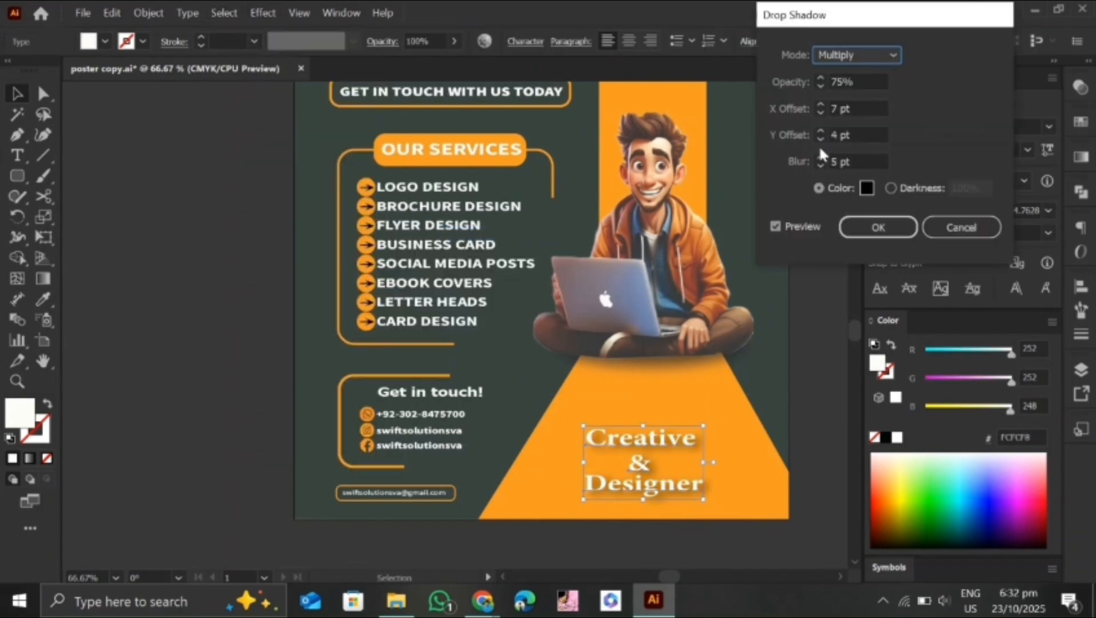
pyautogui.click(820, 136)
pyautogui.click(821, 165)
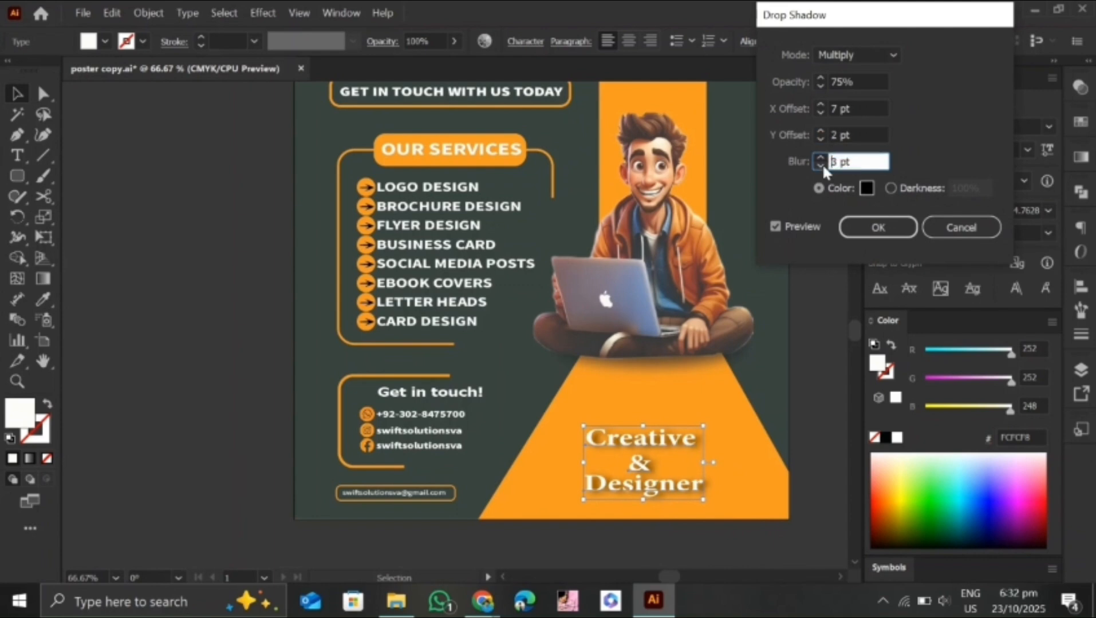
pyautogui.click(820, 165)
pyautogui.click(820, 158)
pyautogui.click(866, 231)
pyautogui.click(744, 378)
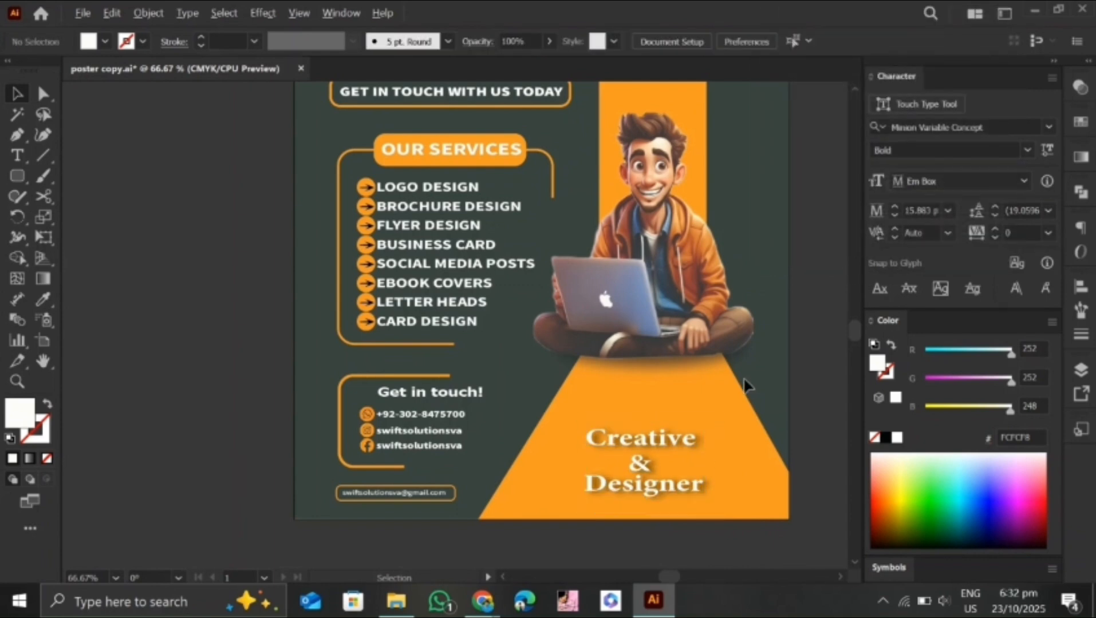
pyautogui.hotkey('ctrl', '0')
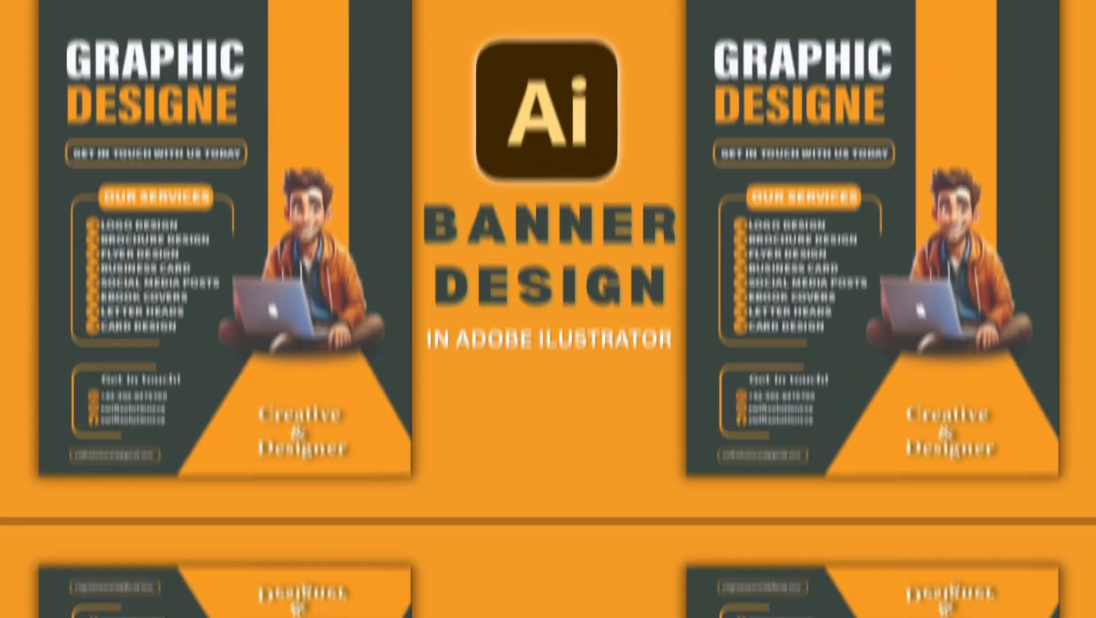